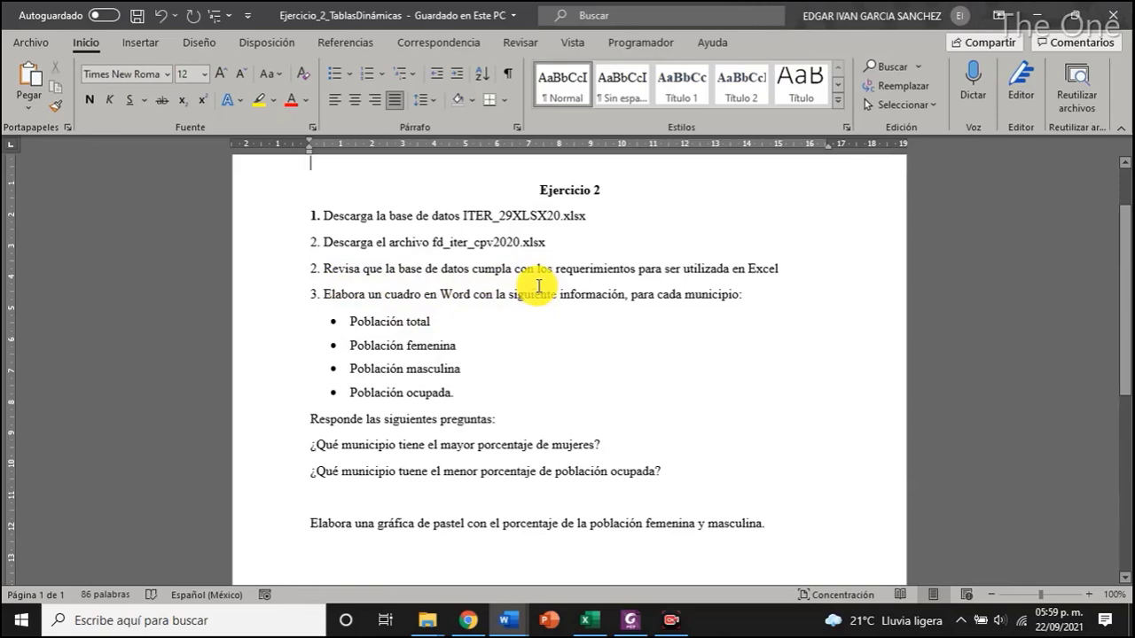
Switch to the ITER_29XLSX20 workbook in Excel and examine its total rows across the NOM_MUN, NOM_LOC and POBTOT columns
{"action": "left_click", "coordinate": [587, 623]}
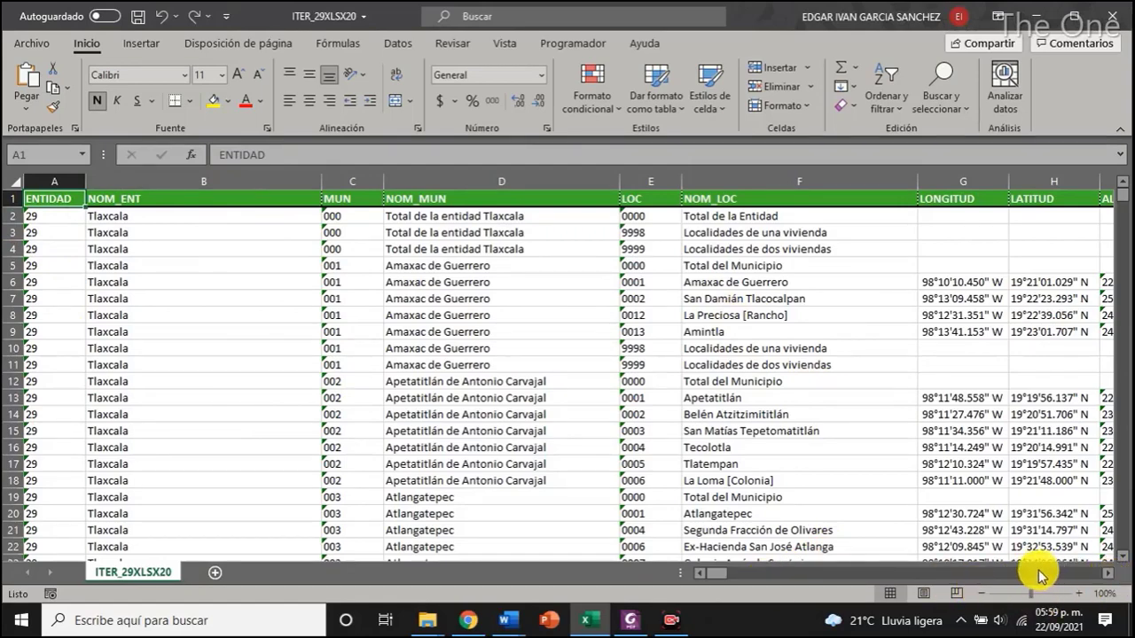
{"action": "scroll", "coordinate": [780, 416], "scroll_direction": "down", "scroll_amount": 1}
{"action": "scroll", "coordinate": [784, 421], "scroll_direction": "up", "scroll_amount": 1}
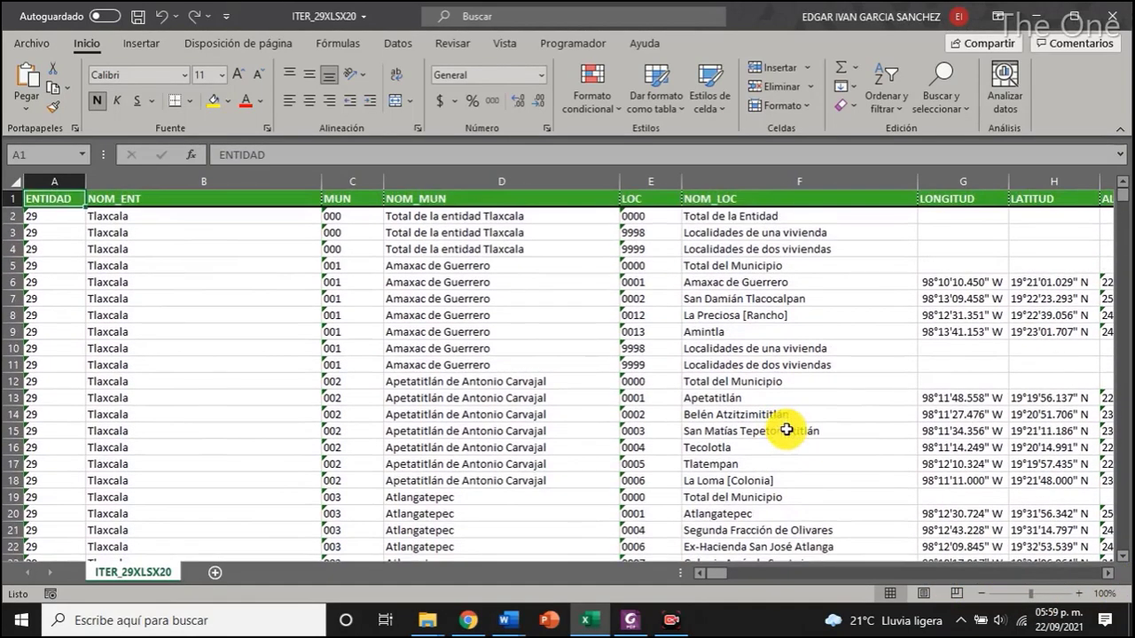
{"action": "left_click_drag", "start_coordinate": [719, 579], "coordinate": [725, 574]}
{"action": "left_click", "coordinate": [847, 216]}
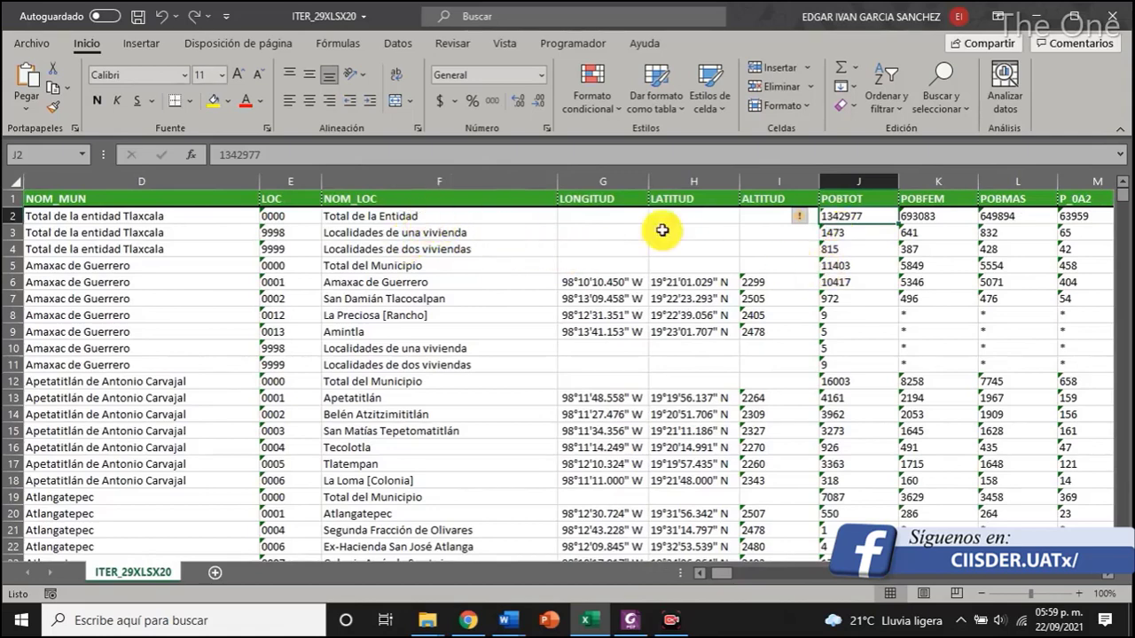
{"action": "left_click", "coordinate": [857, 235]}
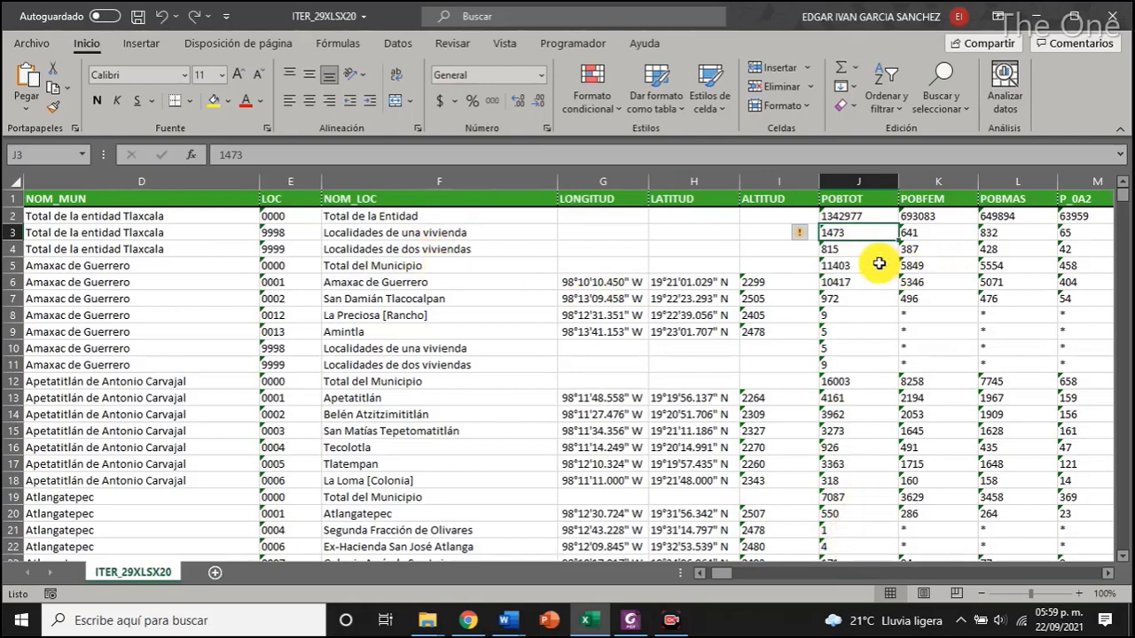
{"action": "left_click", "coordinate": [140, 218]}
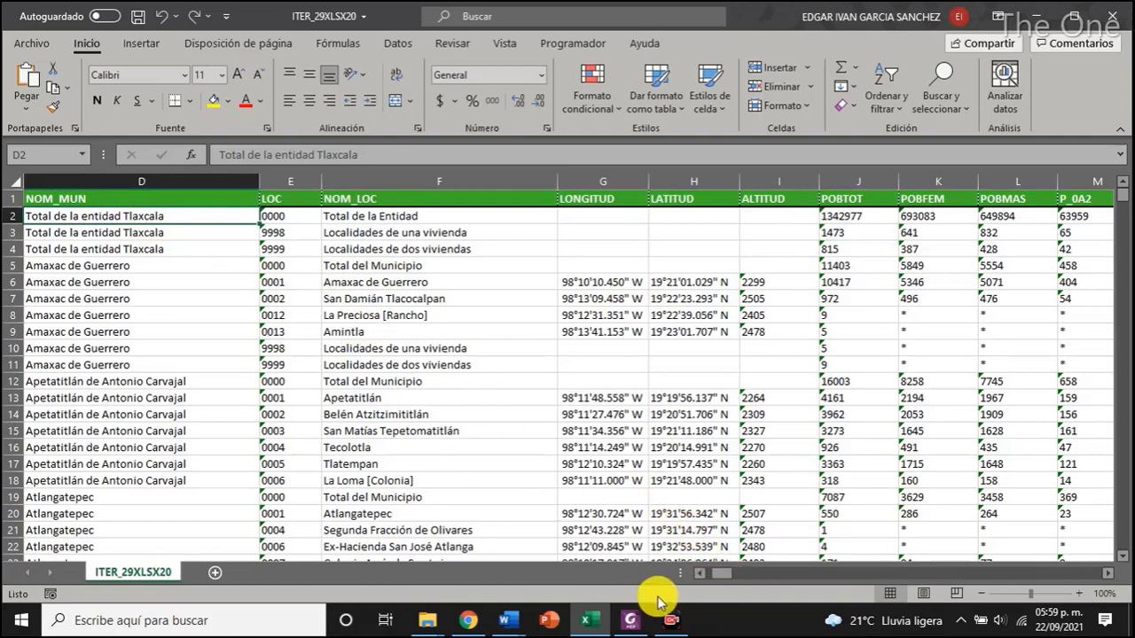
{"action": "scroll", "coordinate": [701, 578], "scroll_direction": "left", "scroll_amount": 2}
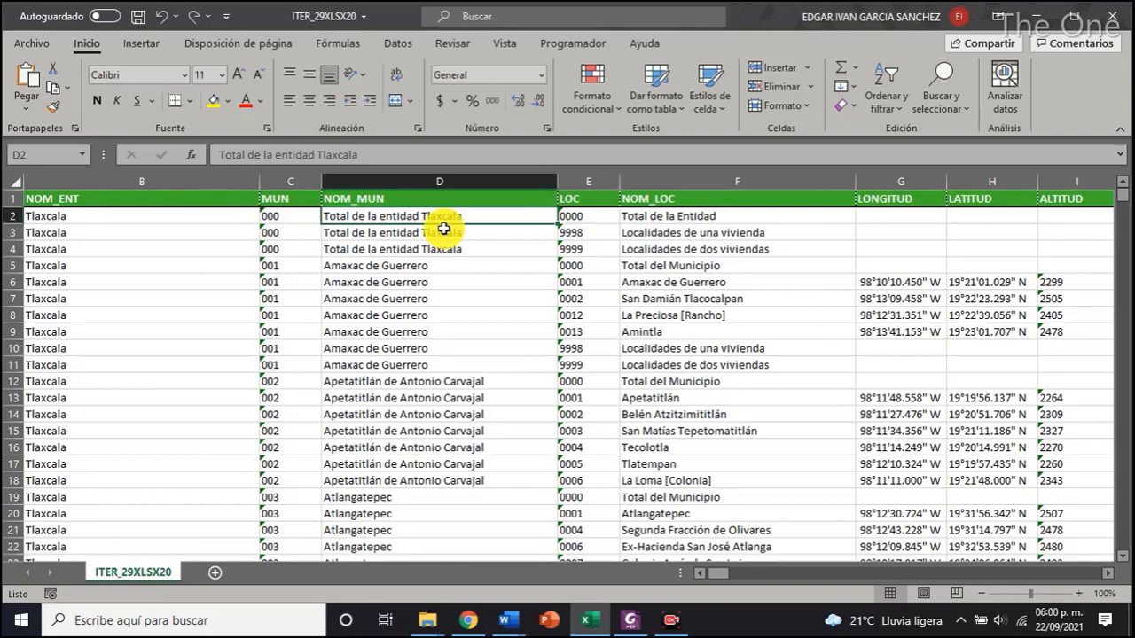
Select header row 1 and turn on filtering for all of the database's columns
{"action": "left_click", "coordinate": [10, 197]}
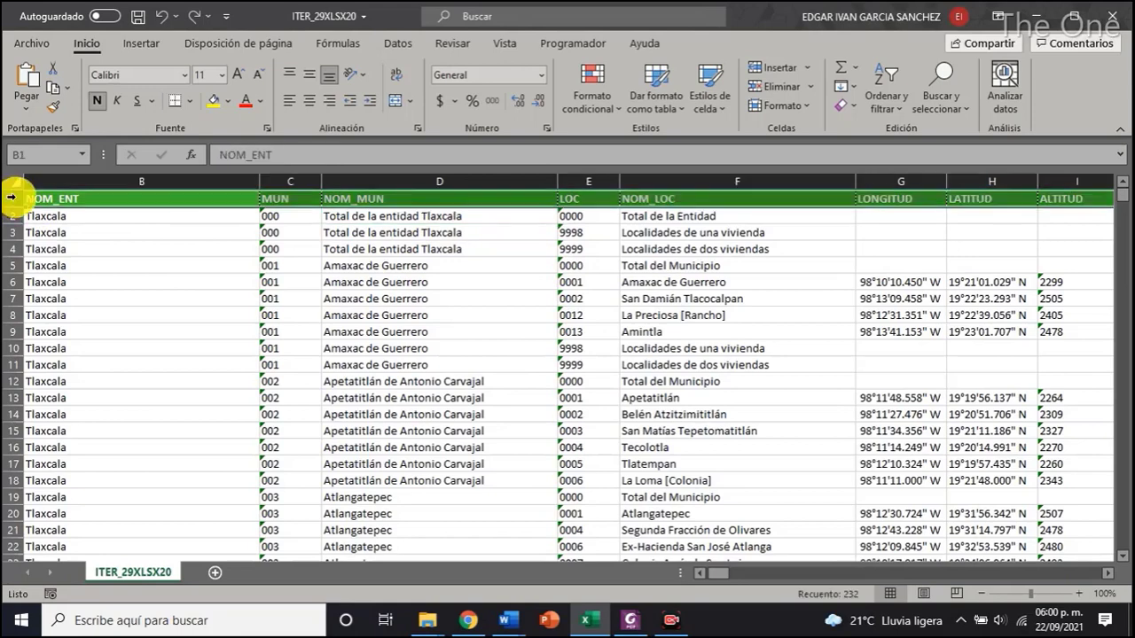
{"action": "left_click", "coordinate": [140, 197]}
{"action": "left_click_drag", "start_coordinate": [136, 203], "coordinate": [499, 187]}
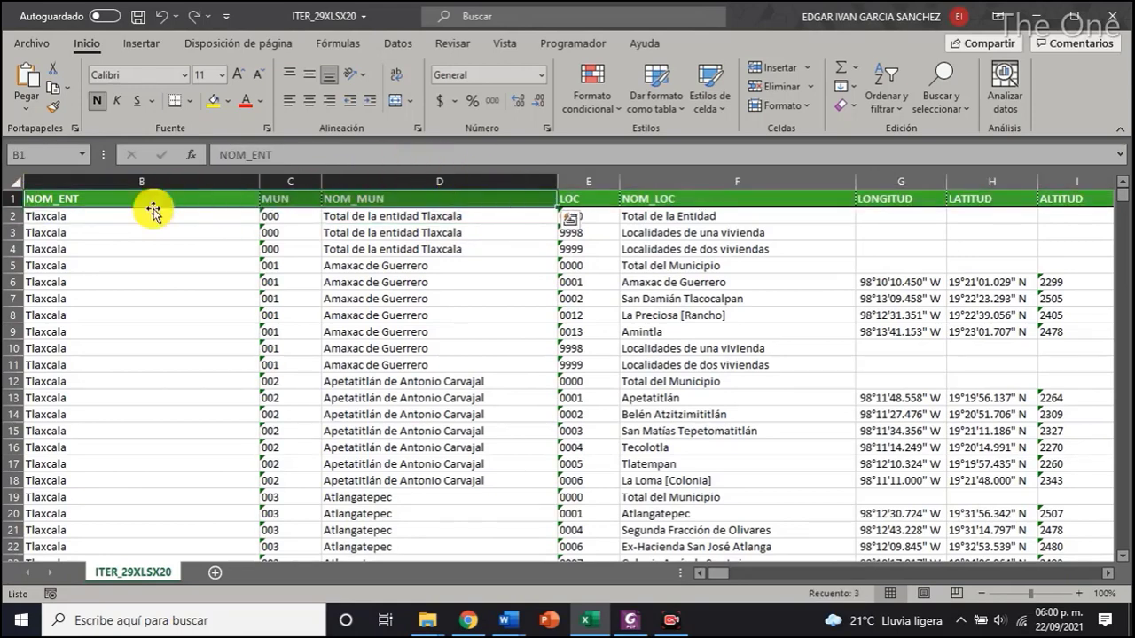
{"action": "left_click_drag", "start_coordinate": [211, 204], "coordinate": [1007, 190]}
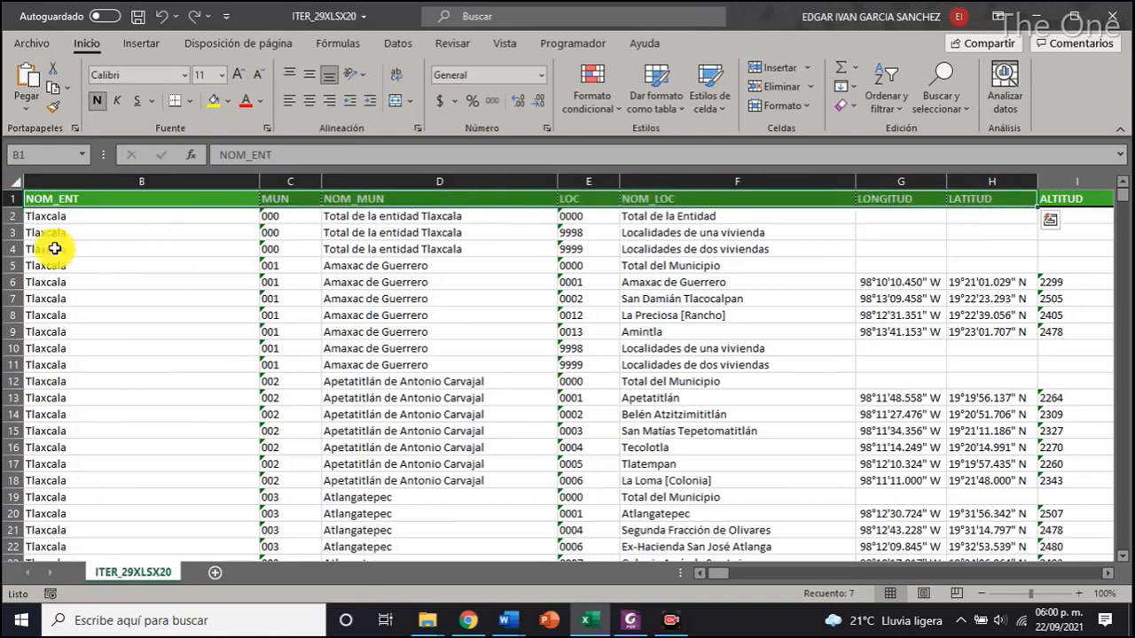
{"action": "left_click", "coordinate": [7, 200]}
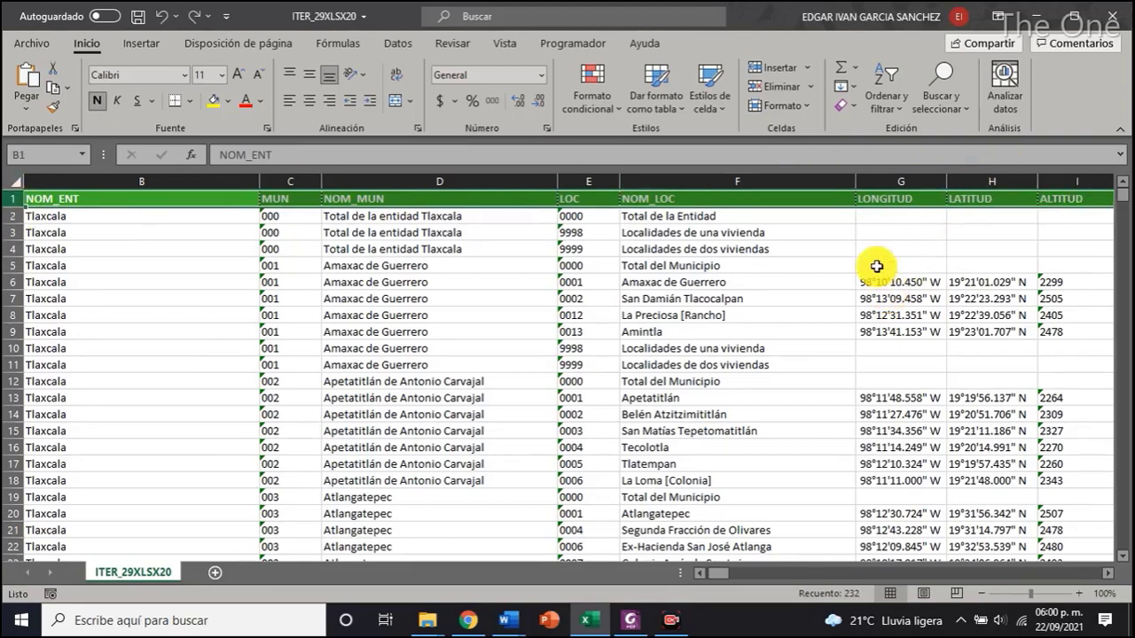
{"action": "left_click", "coordinate": [888, 112]}
{"action": "left_click", "coordinate": [931, 201]}
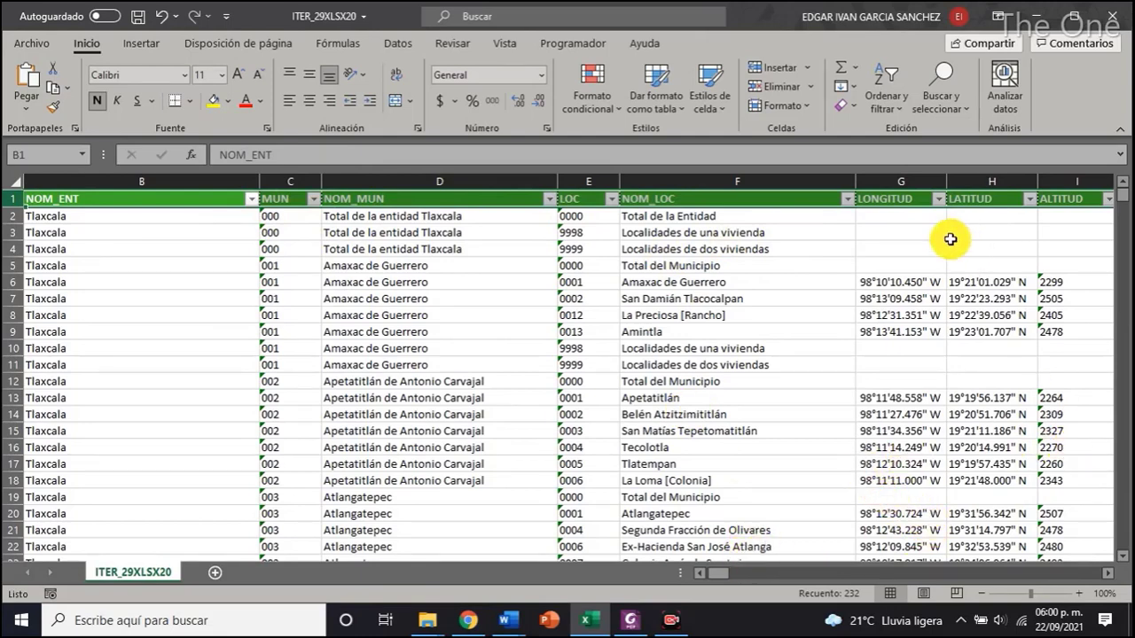
Filter the NOM_LOC column to show only Total de la Entidad and Total del Municipio
{"action": "left_click", "coordinate": [847, 200]}
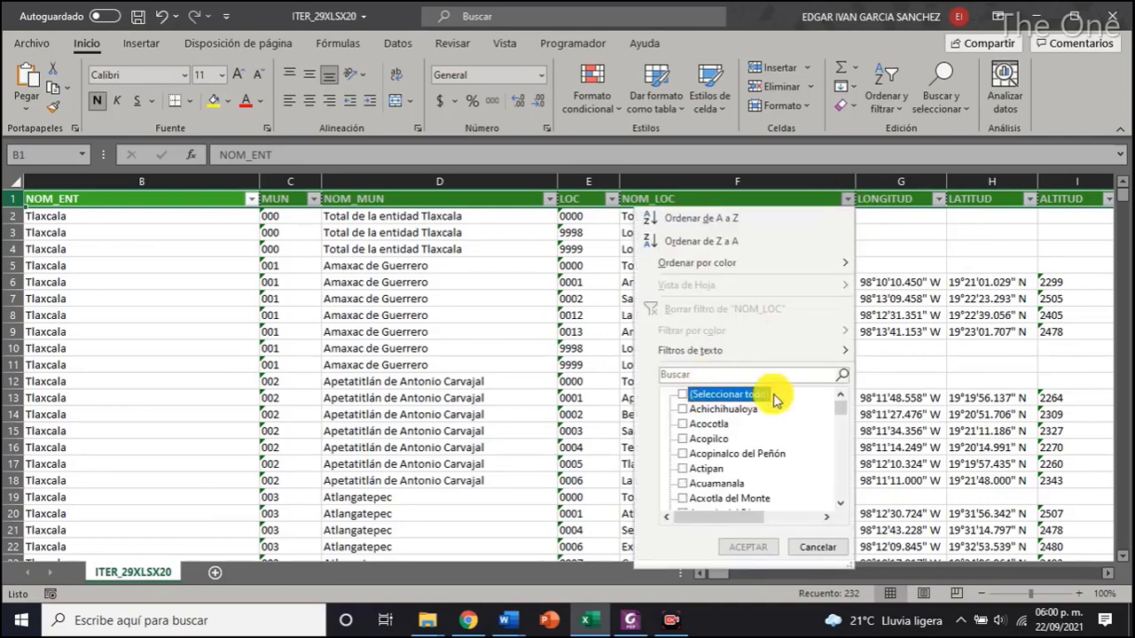
{"action": "left_click_drag", "start_coordinate": [839, 406], "coordinate": [839, 485]}
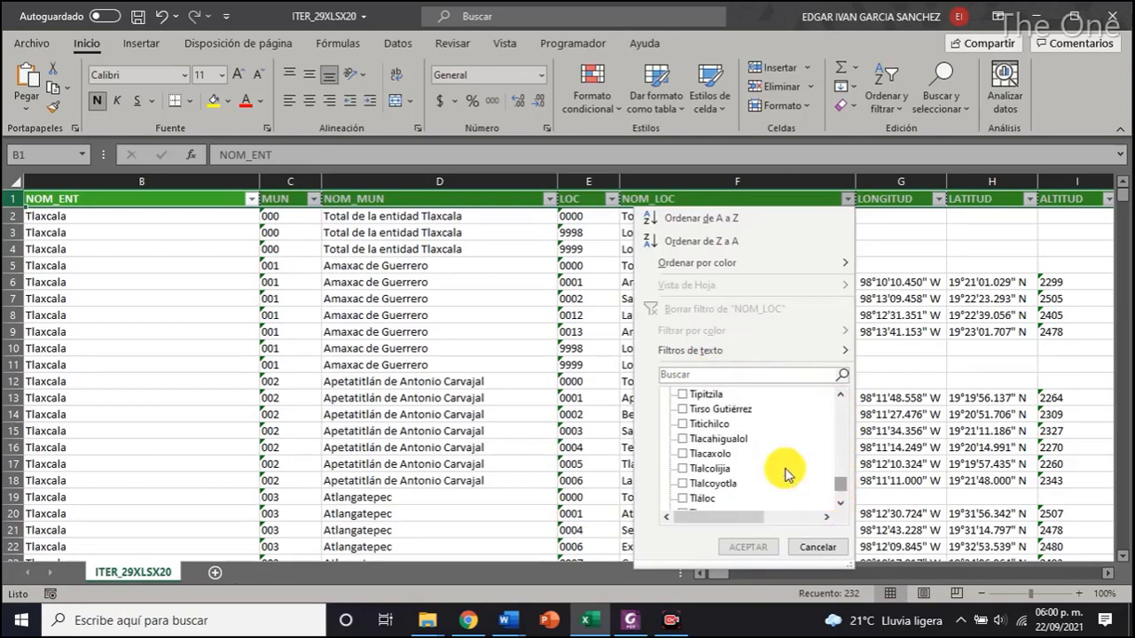
{"action": "scroll", "coordinate": [729, 452], "scroll_direction": "up", "scroll_amount": 5}
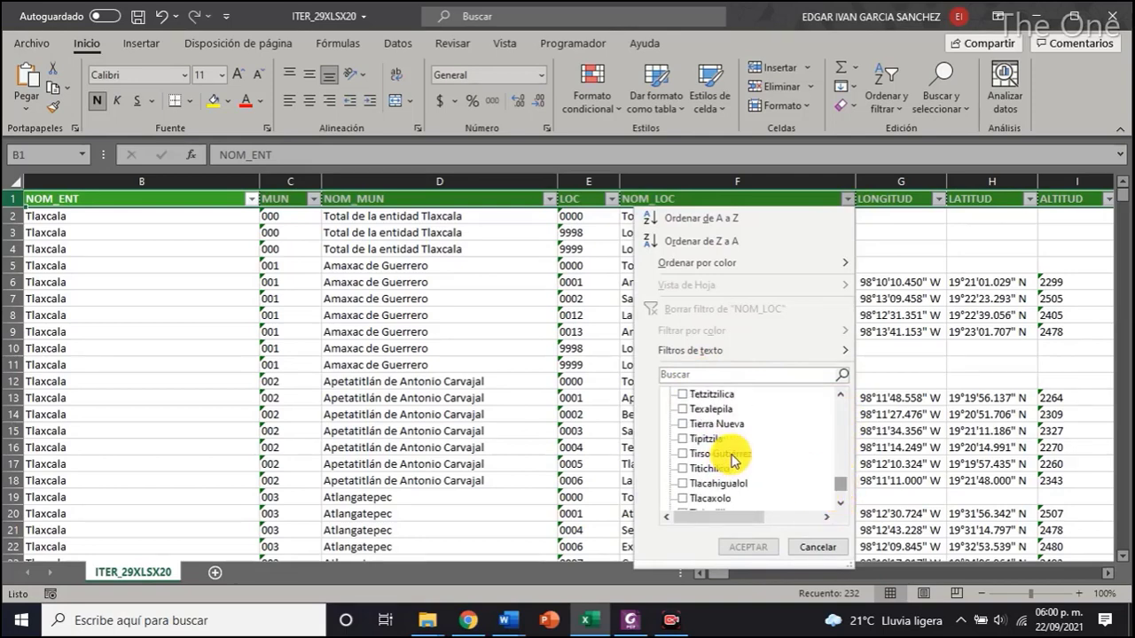
{"action": "scroll", "coordinate": [732, 459], "scroll_direction": "up", "scroll_amount": 6}
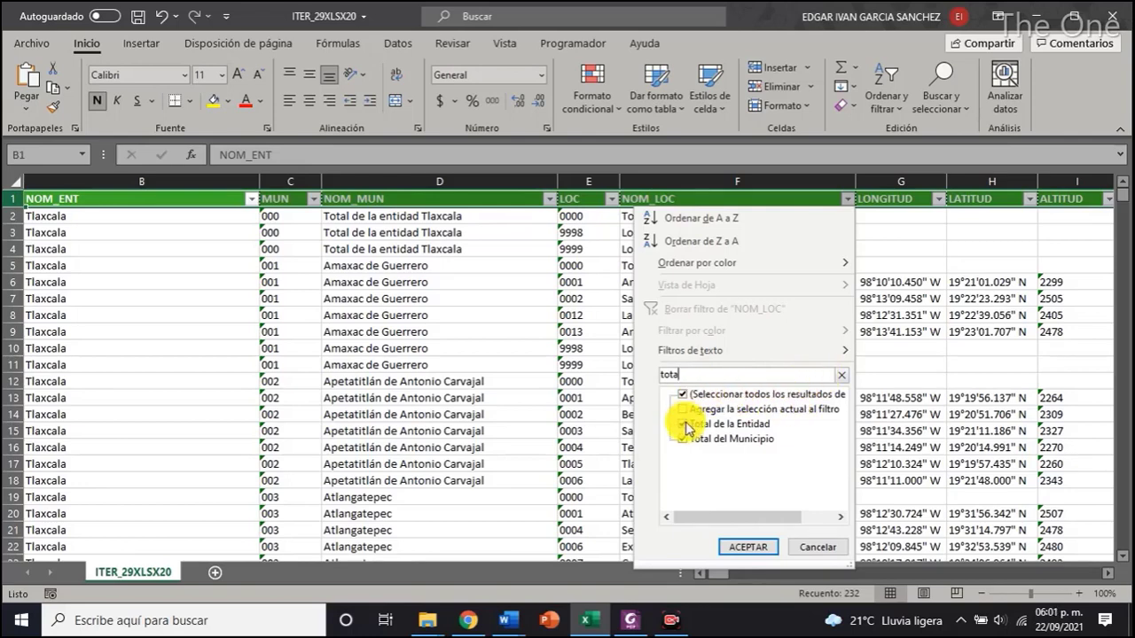
{"action": "left_click", "coordinate": [739, 547]}
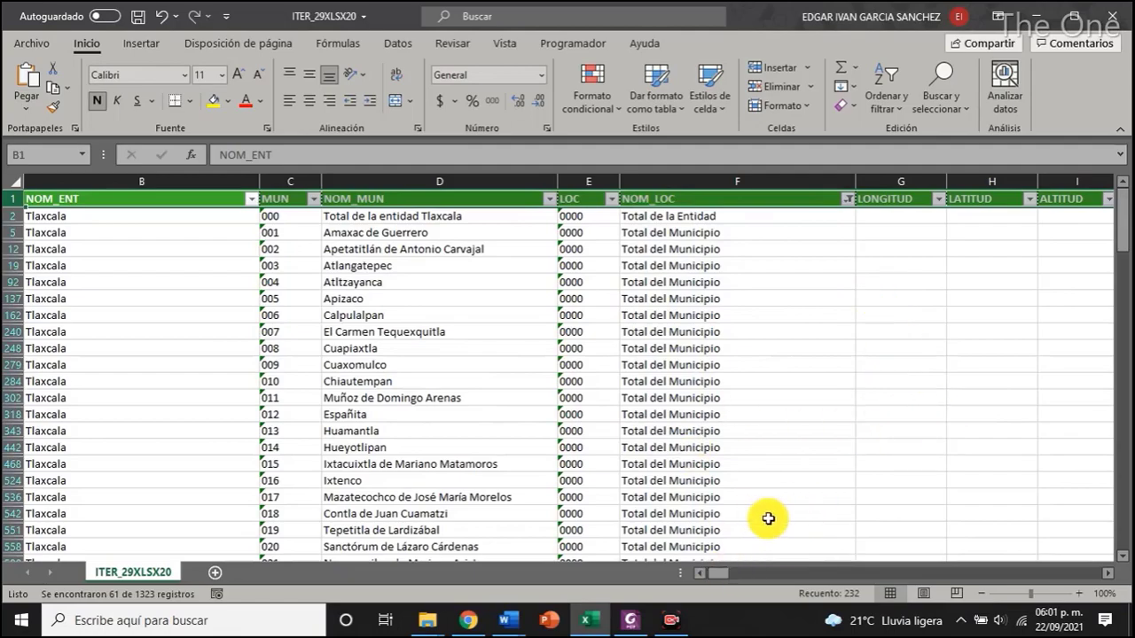
Delete all the filtered entity and municipality total rows, from row 2 through row 1323
{"action": "left_click_drag", "start_coordinate": [718, 577], "coordinate": [656, 573]}
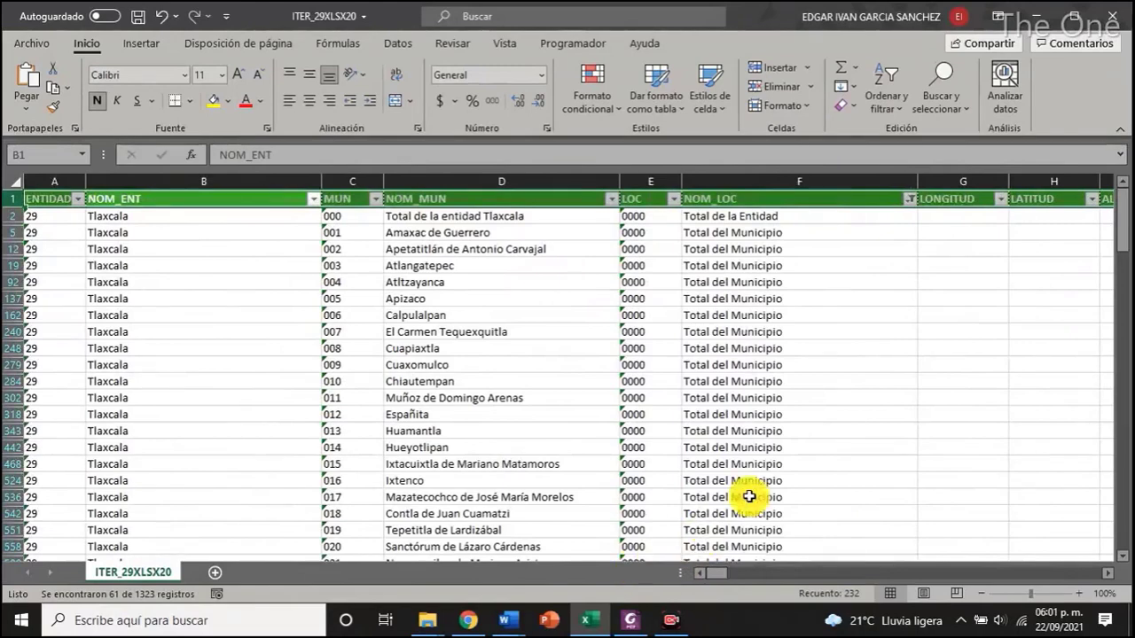
{"action": "left_click", "coordinate": [7, 215]}
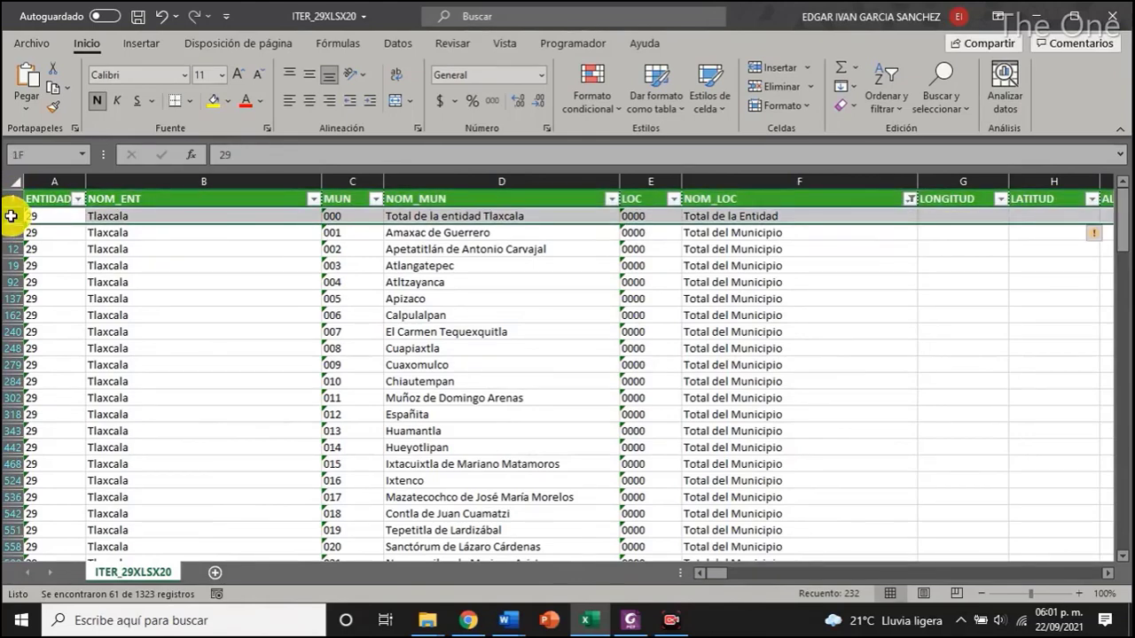
{"action": "left_click_drag", "start_coordinate": [10, 215], "coordinate": [39, 430]}
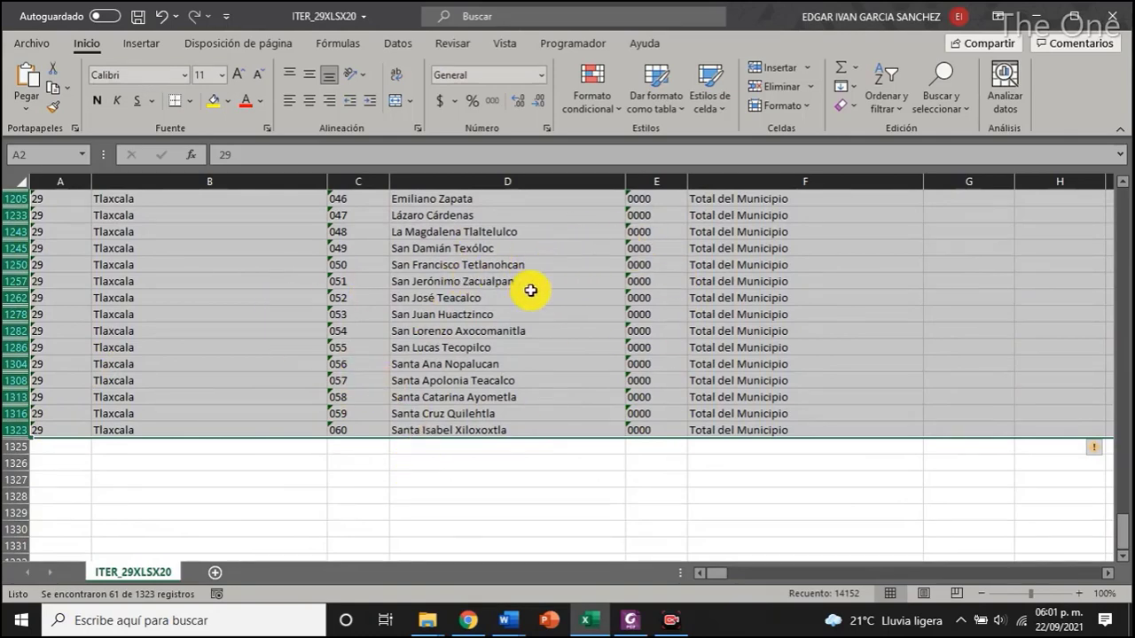
{"action": "right_click", "coordinate": [563, 282]}
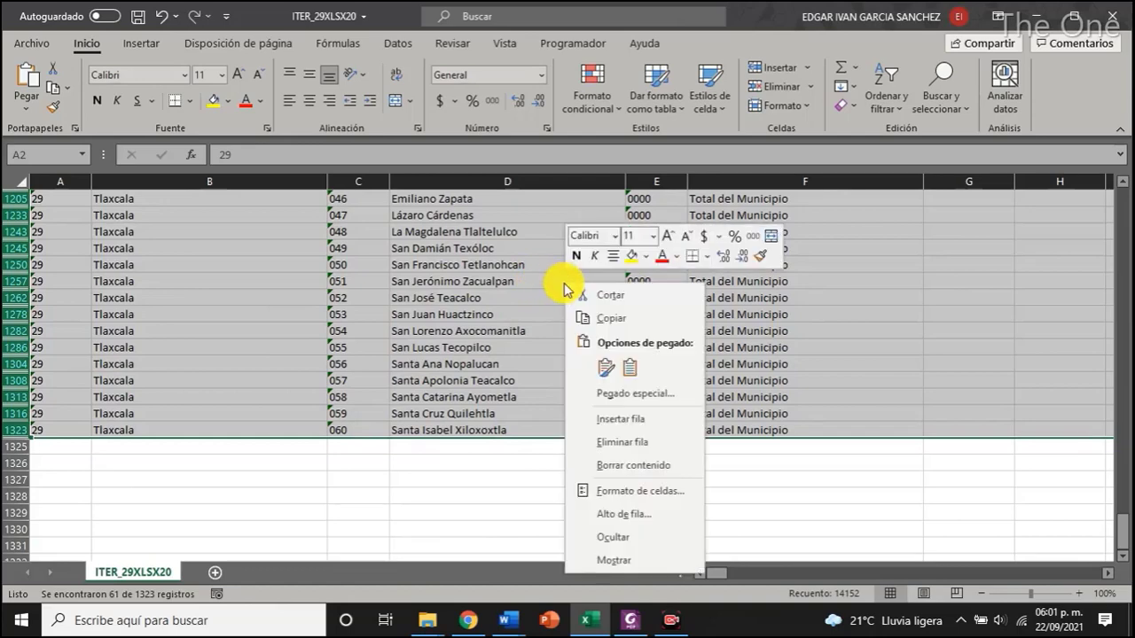
{"action": "left_click", "coordinate": [623, 441]}
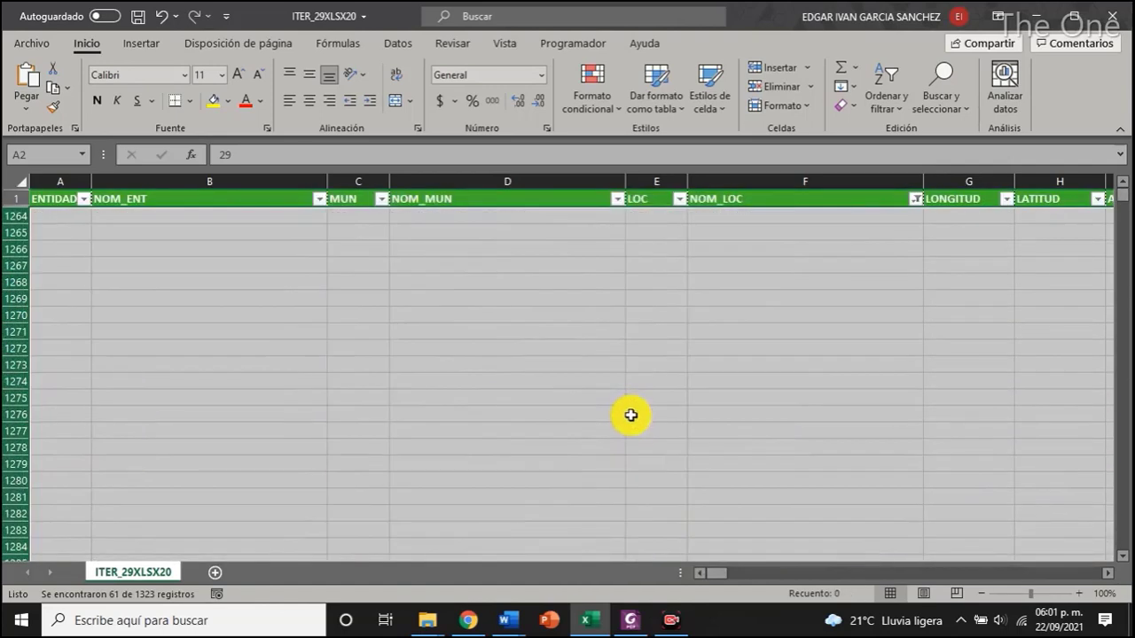
Reselect every value in the NOM_LOC filter so the remaining locality rows are shown
{"action": "left_click", "coordinate": [821, 201]}
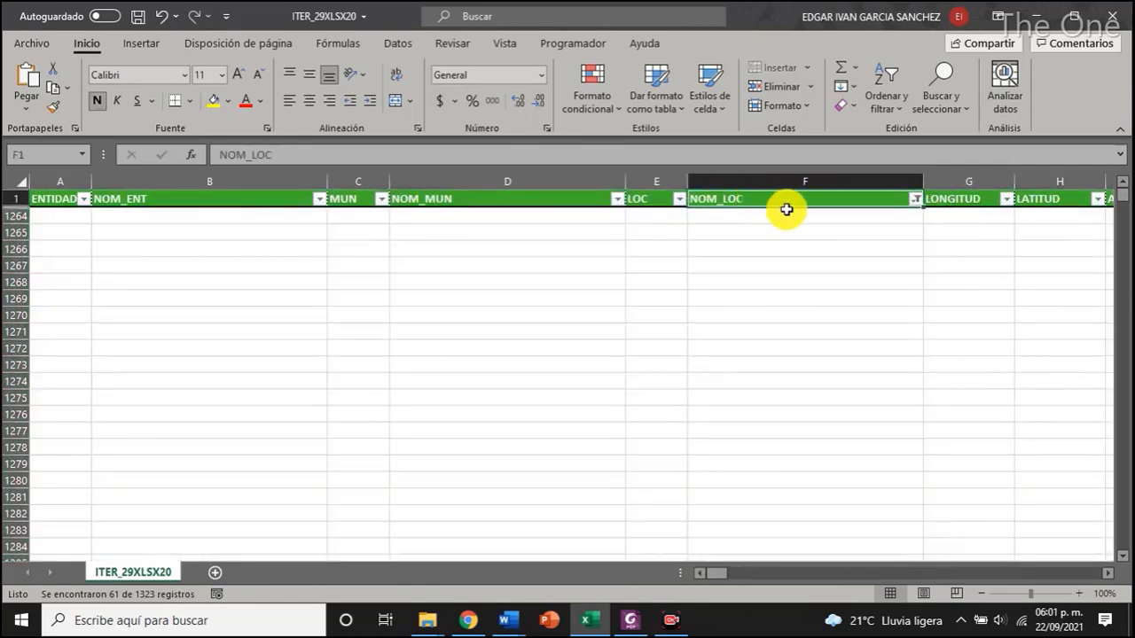
{"action": "left_click", "coordinate": [914, 200]}
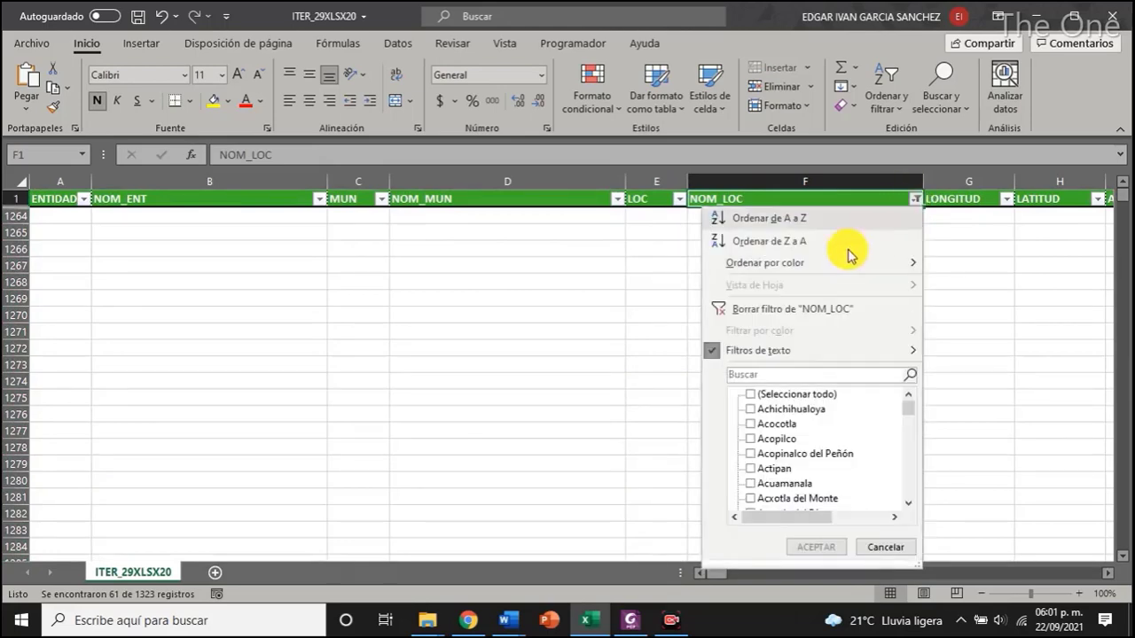
{"action": "left_click", "coordinate": [816, 398]}
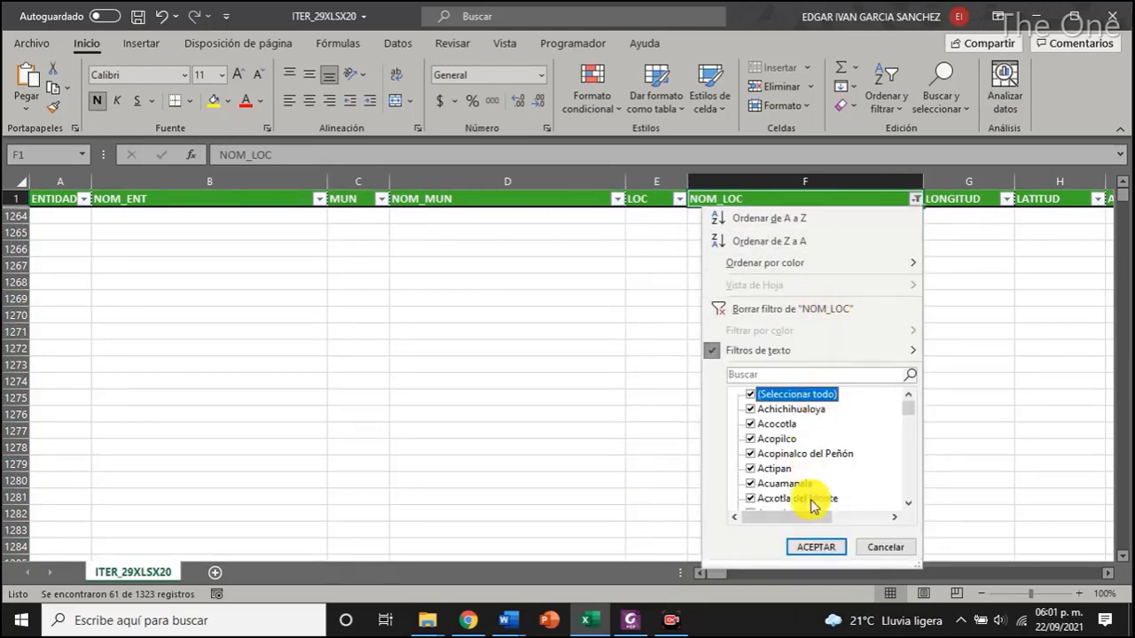
{"action": "left_click", "coordinate": [825, 544]}
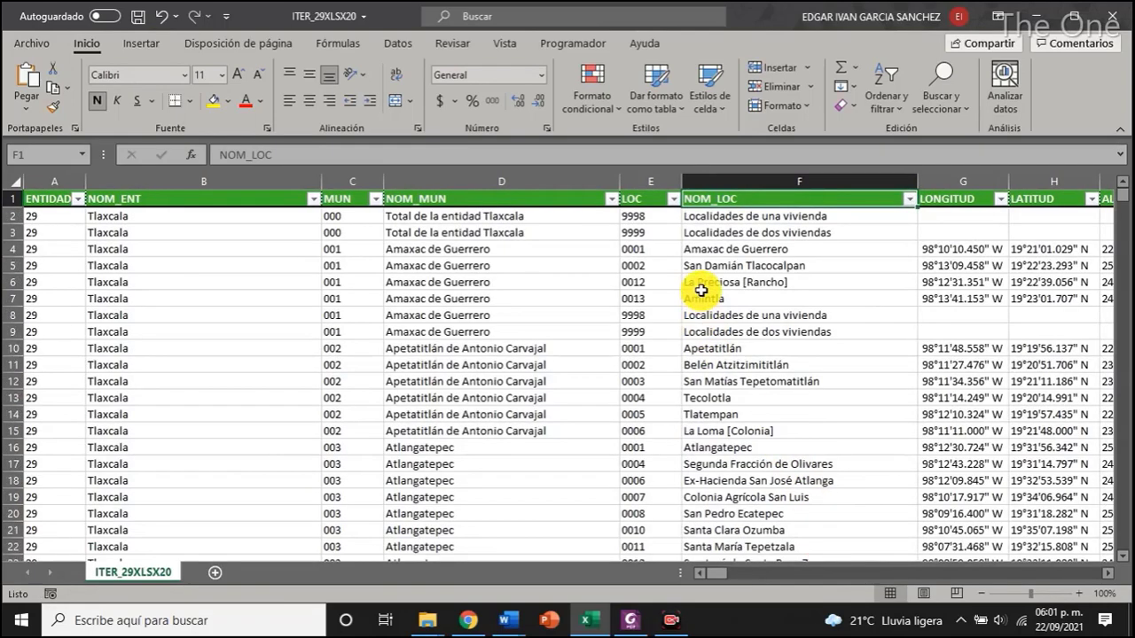
Filter the NOM_MUN column by "total" to show only Total de la entidad Tlaxcala
{"action": "left_click", "coordinate": [610, 200]}
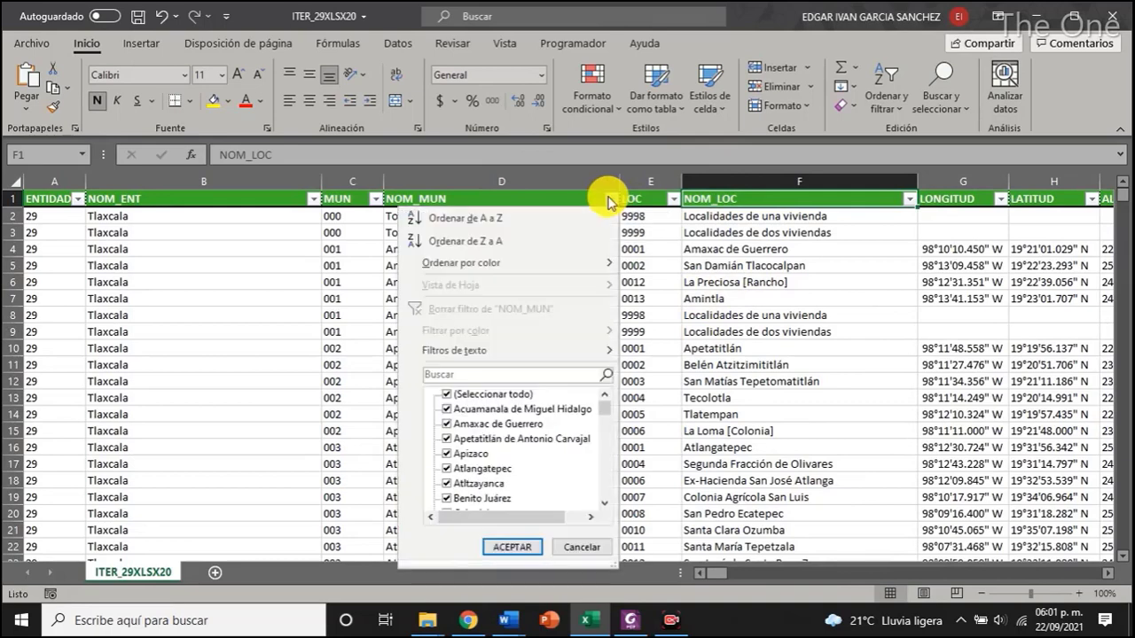
{"action": "left_click", "coordinate": [477, 396]}
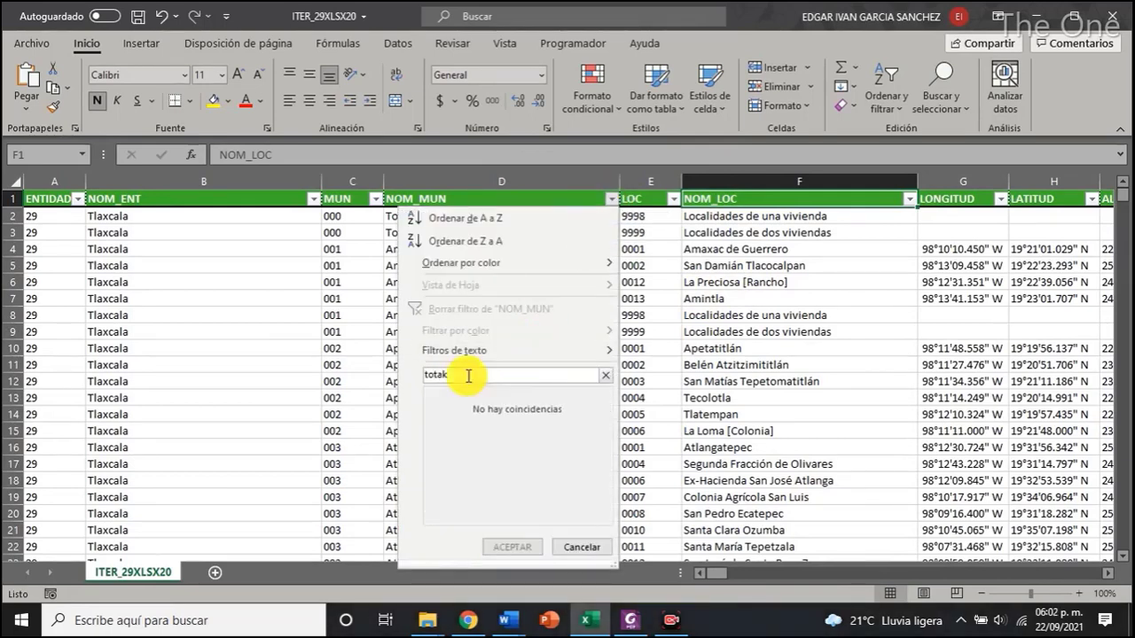
{"action": "type", "text": "l"}
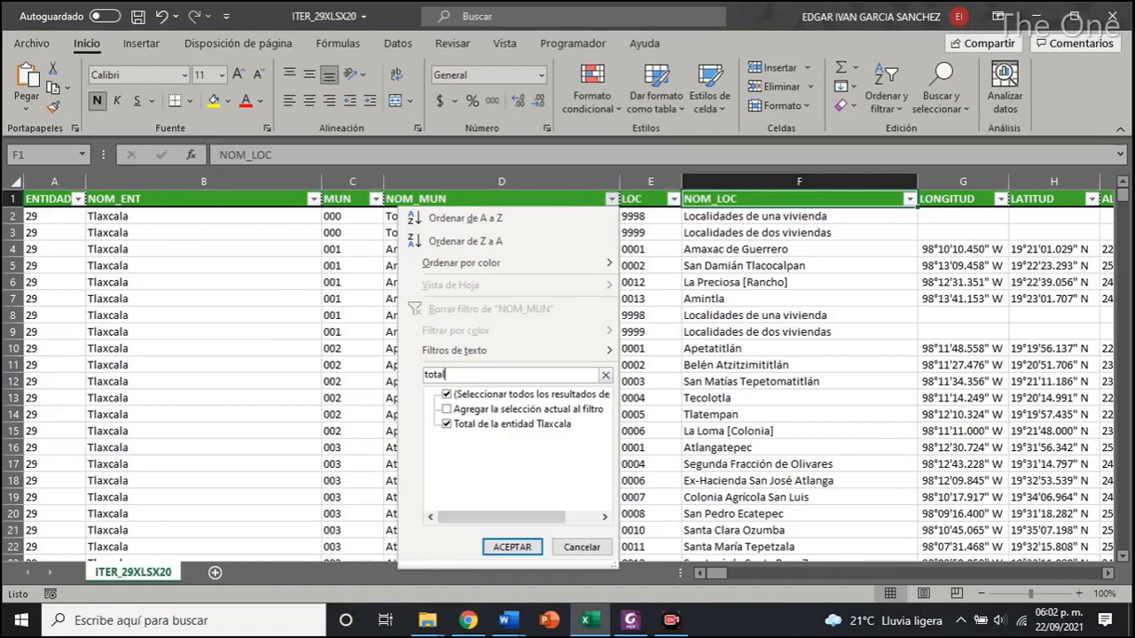
{"action": "left_click", "coordinate": [513, 547]}
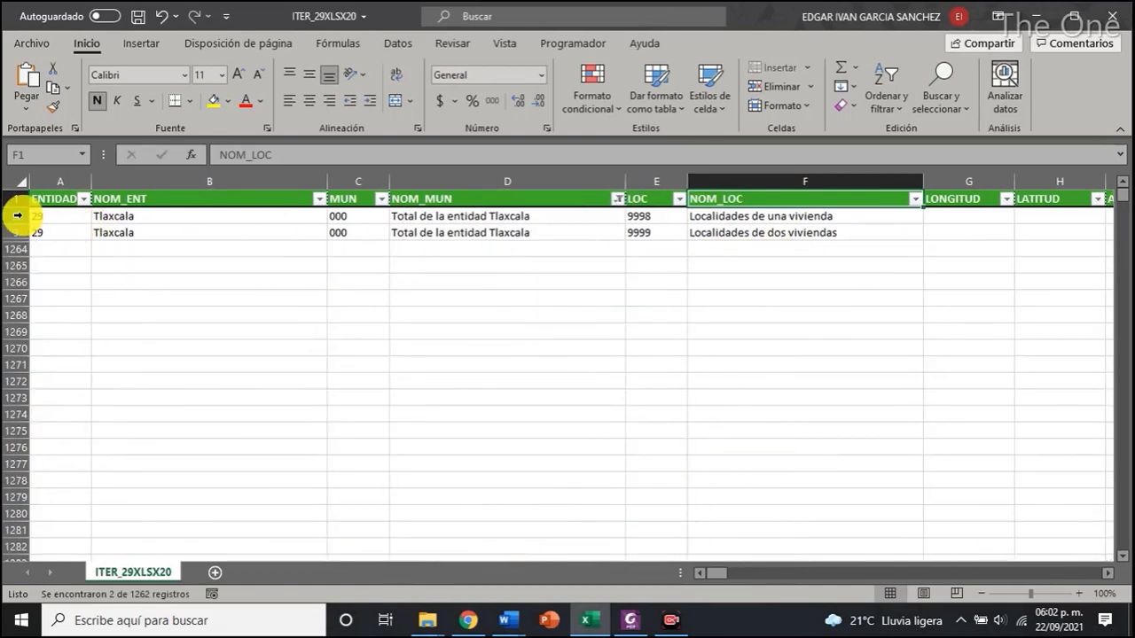
Delete the two filtered Total de la entidad Tlaxcala rows below the header
{"action": "left_click_drag", "start_coordinate": [13, 213], "coordinate": [21, 231]}
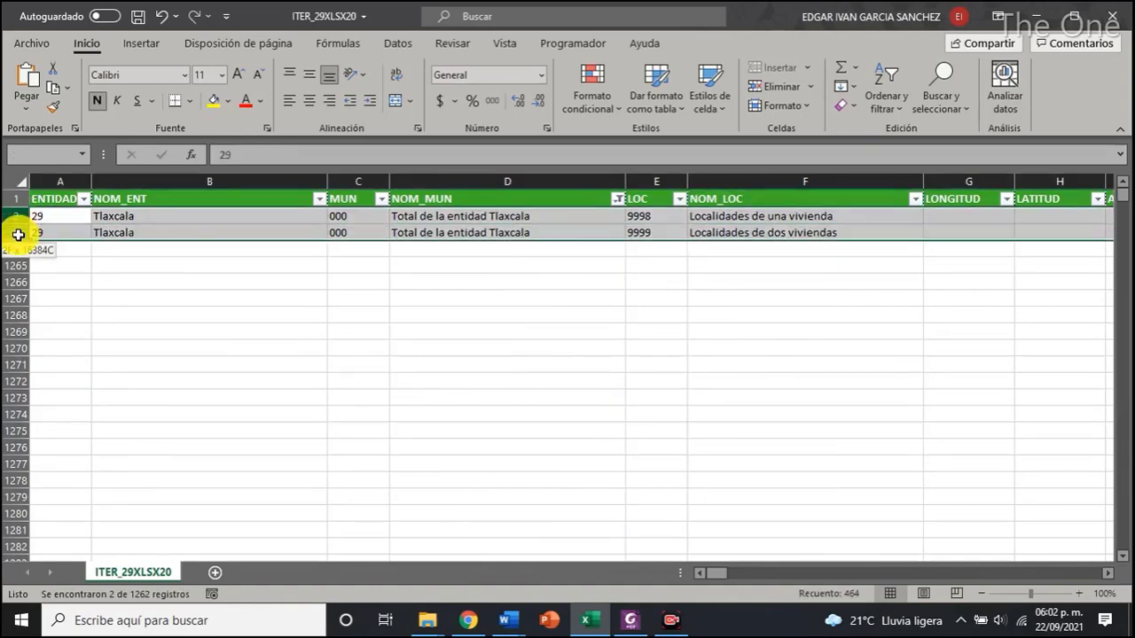
{"action": "right_click", "coordinate": [207, 226]}
{"action": "left_click", "coordinate": [282, 387]}
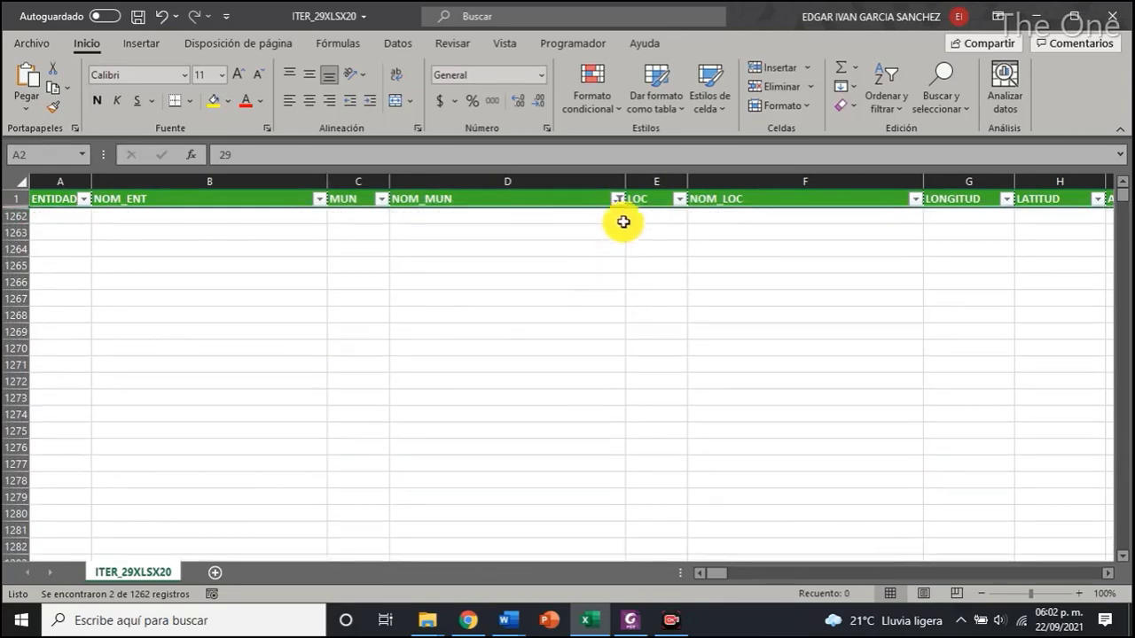
Reselect every value in the NOM_MUN filter and check the remaining municipality rows
{"action": "left_click", "coordinate": [617, 199]}
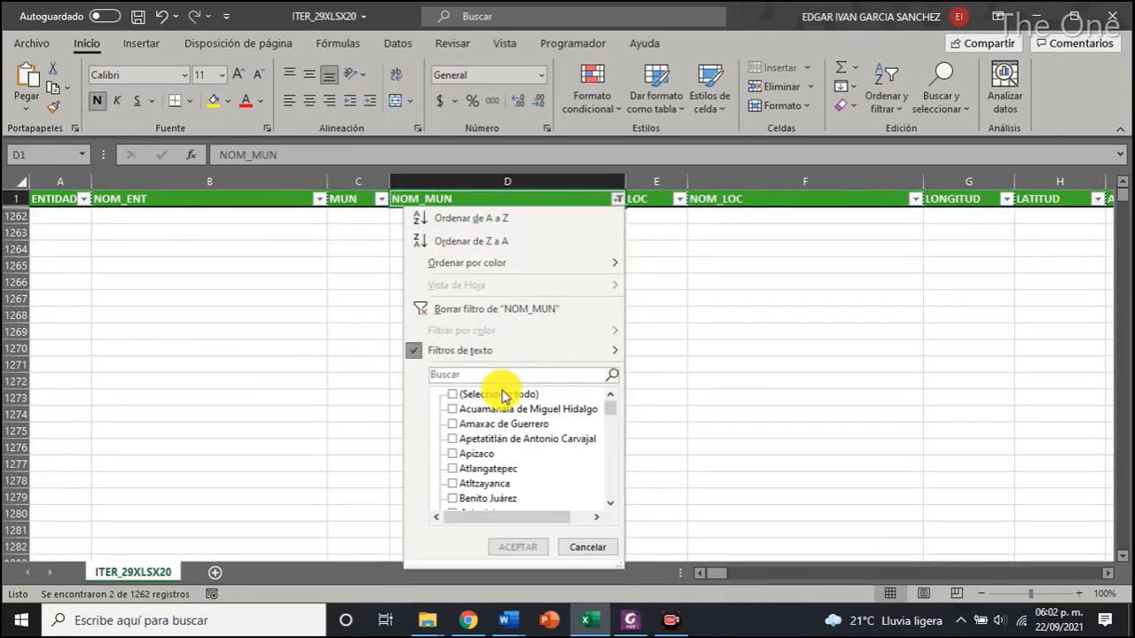
{"action": "left_click", "coordinate": [518, 547]}
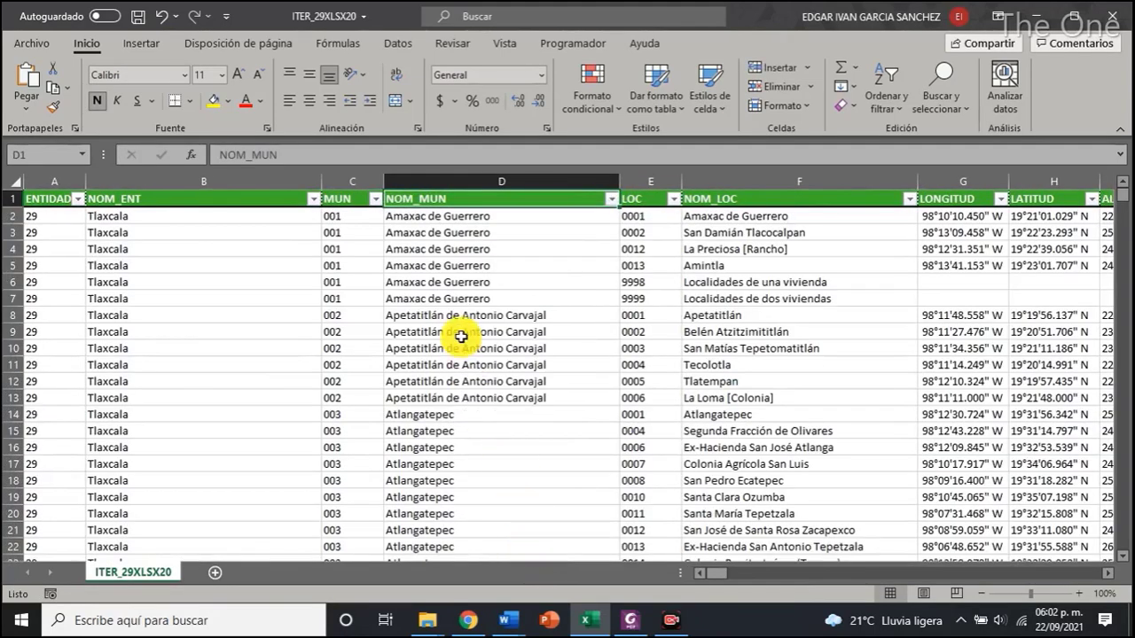
{"action": "scroll", "coordinate": [421, 315], "scroll_direction": "down", "scroll_amount": 14}
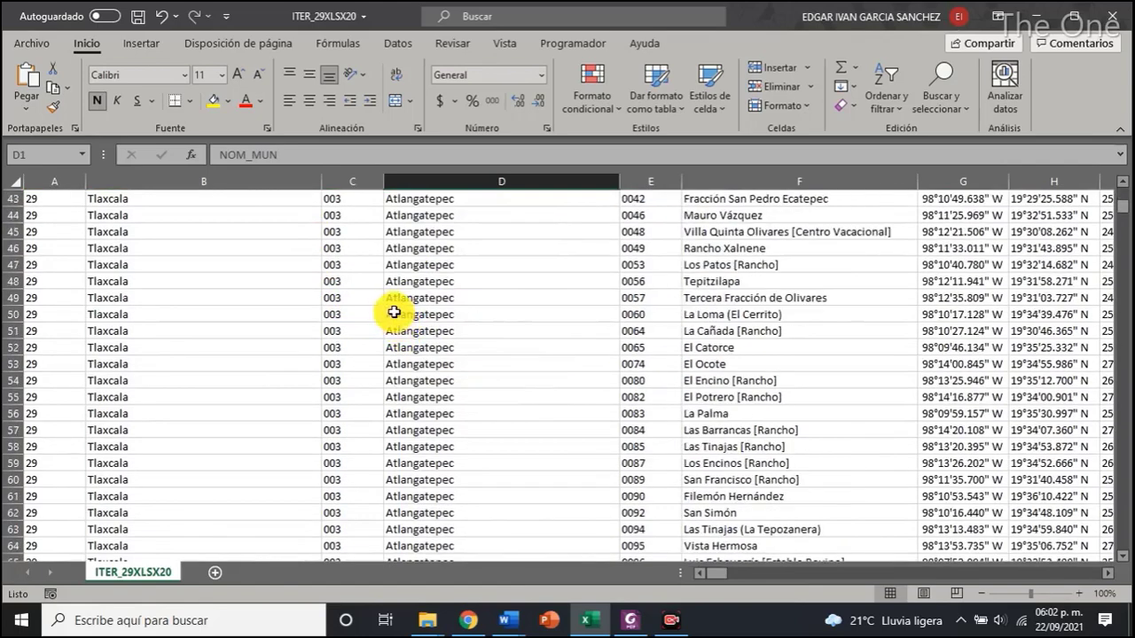
{"action": "scroll", "coordinate": [388, 307], "scroll_direction": "up", "scroll_amount": 8}
{"action": "scroll", "coordinate": [388, 307], "scroll_direction": "up", "scroll_amount": 6}
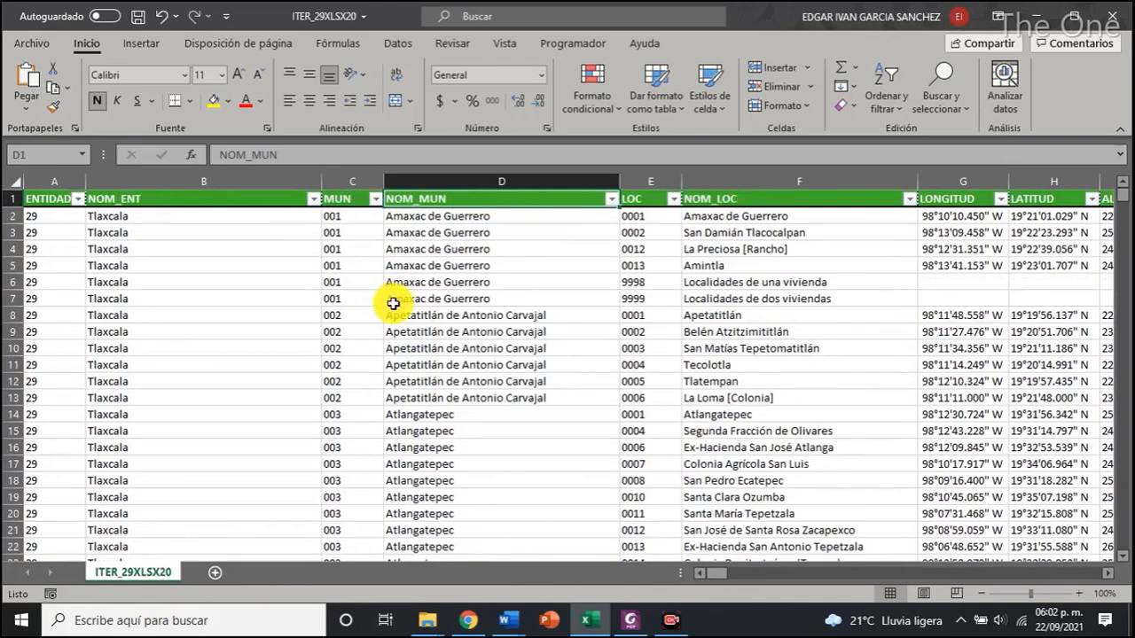
Check the values in the NOM_ENT filter and look across the population columns of the census sheet
{"action": "left_click", "coordinate": [313, 200]}
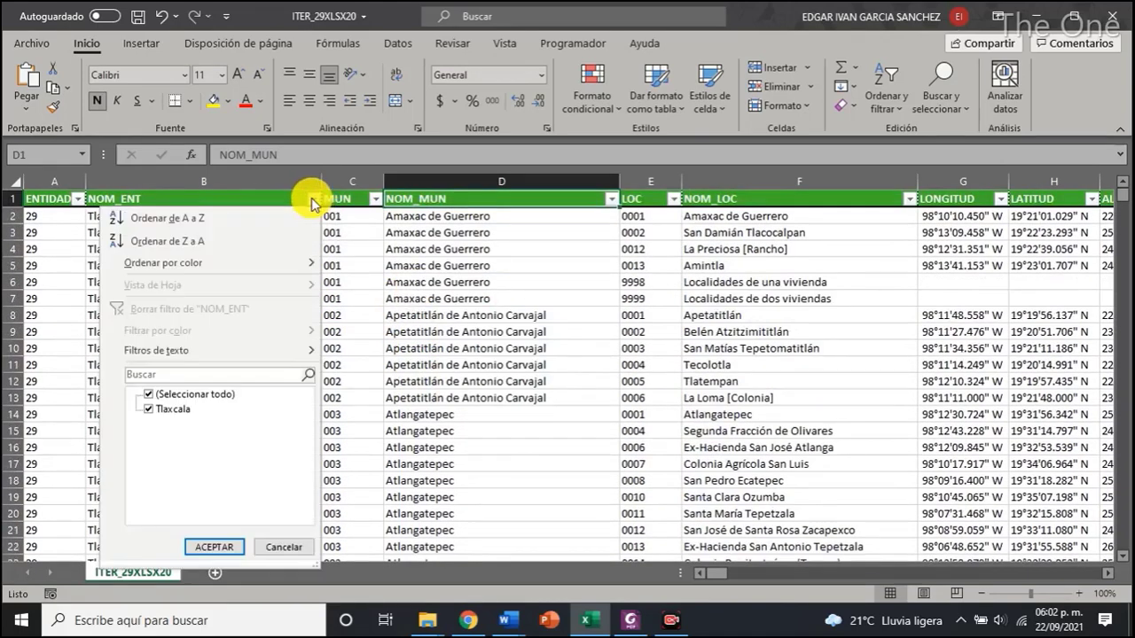
{"action": "left_click", "coordinate": [214, 547]}
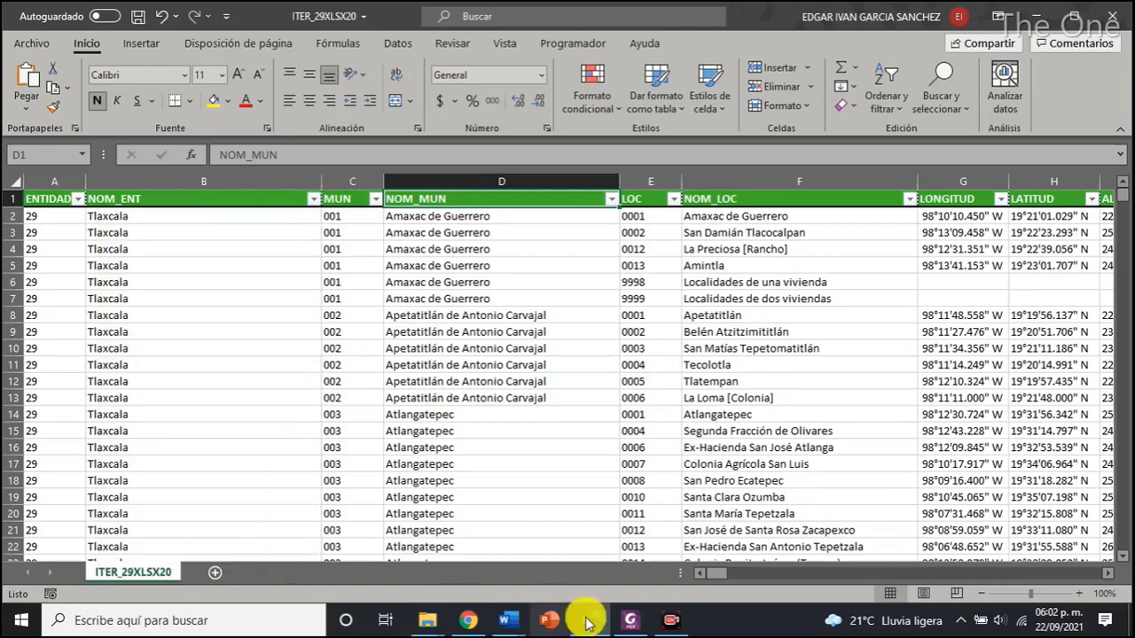
{"action": "left_click", "coordinate": [800, 575]}
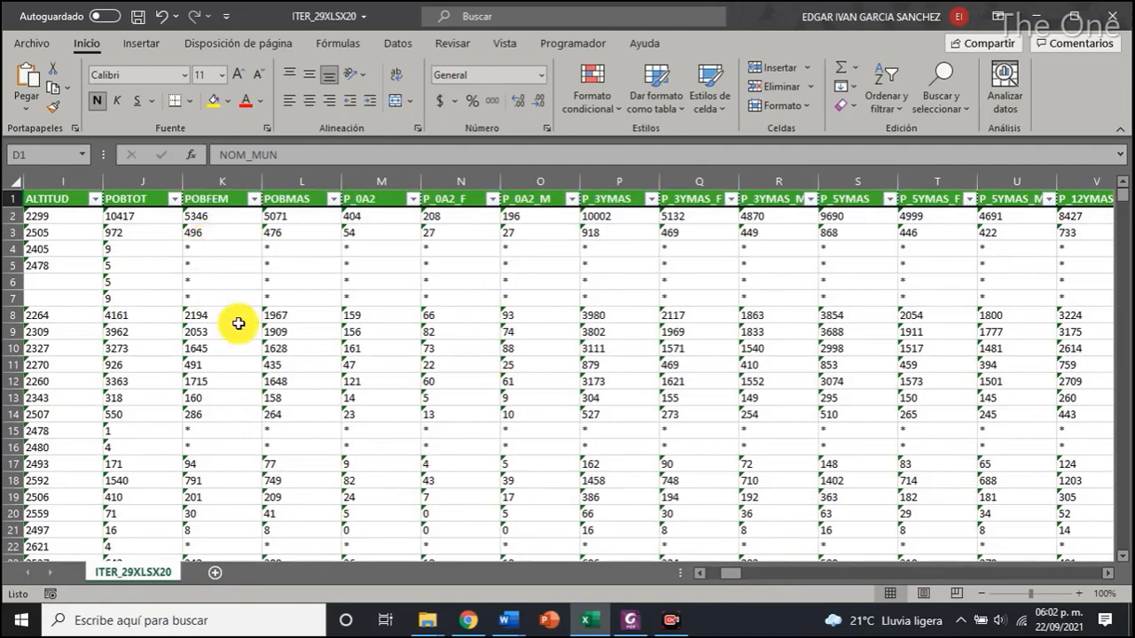
{"action": "left_click", "coordinate": [772, 575]}
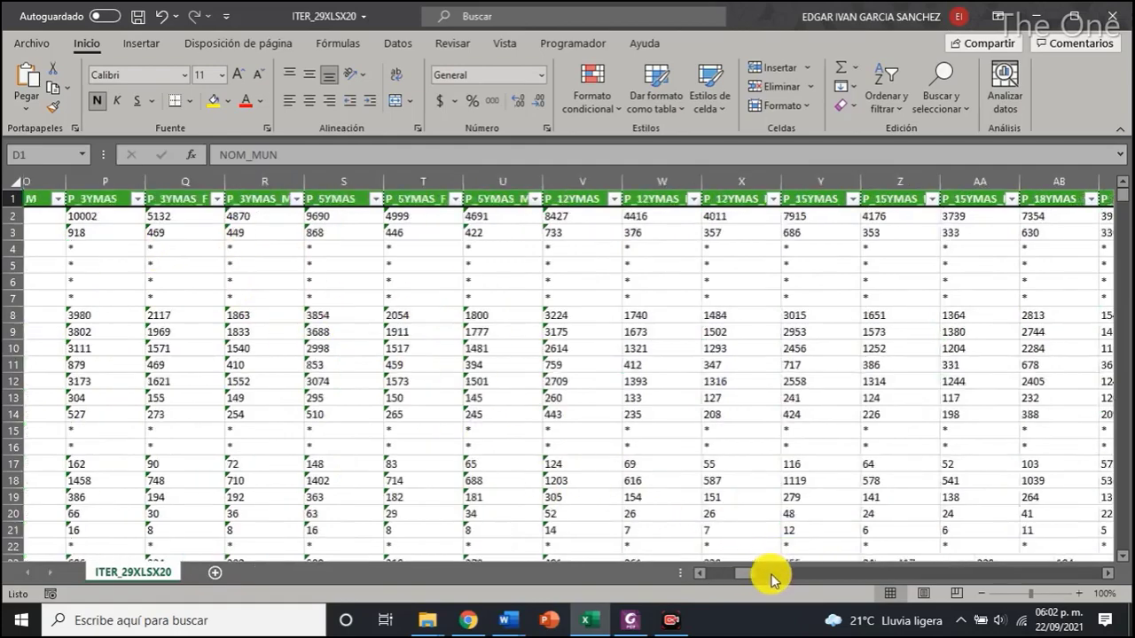
{"action": "left_click_drag", "start_coordinate": [797, 583], "coordinate": [725, 596]}
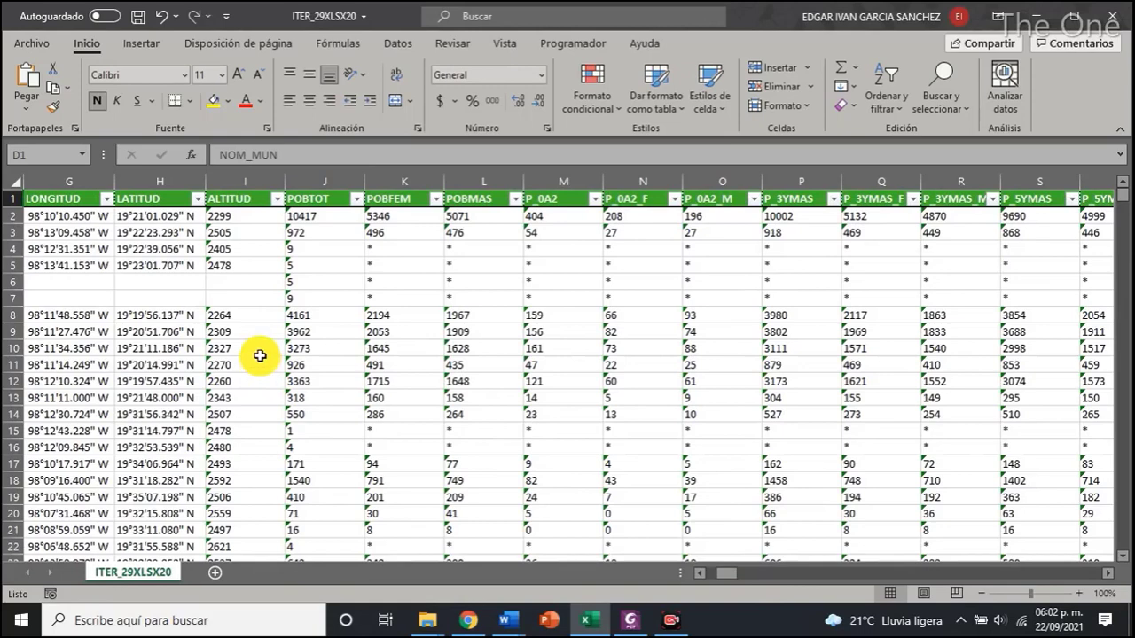
Inspect the error markers on the first POBTOT and ALTITUD values, cells J2 and I2
{"action": "left_click", "coordinate": [313, 221]}
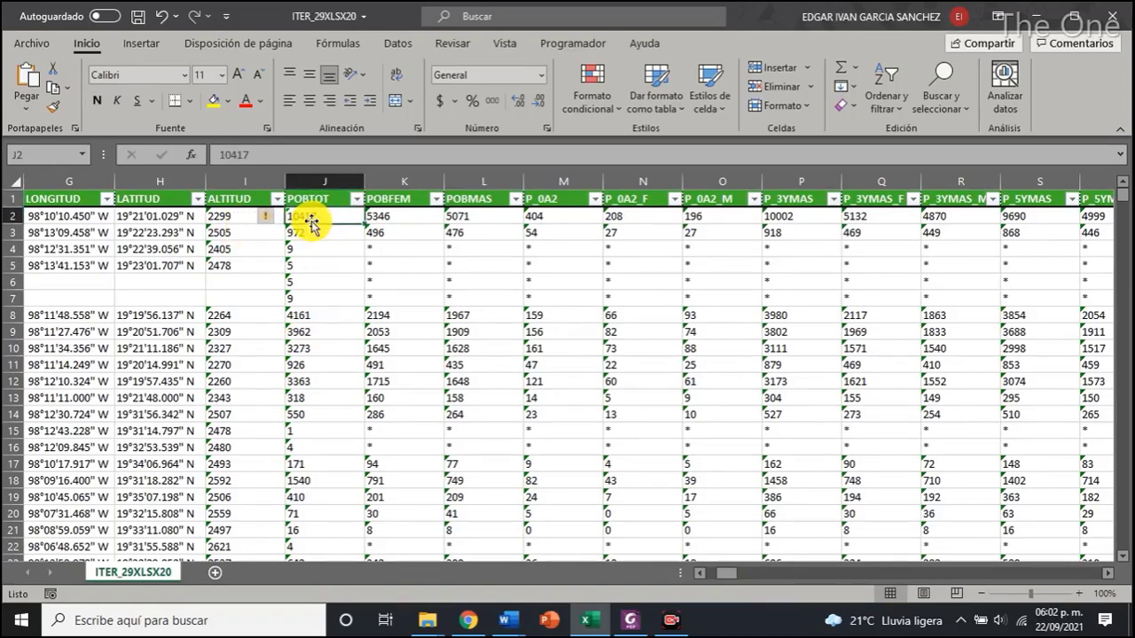
{"action": "mouse_move", "coordinate": [270, 224]}
{"action": "left_click", "coordinate": [232, 216]}
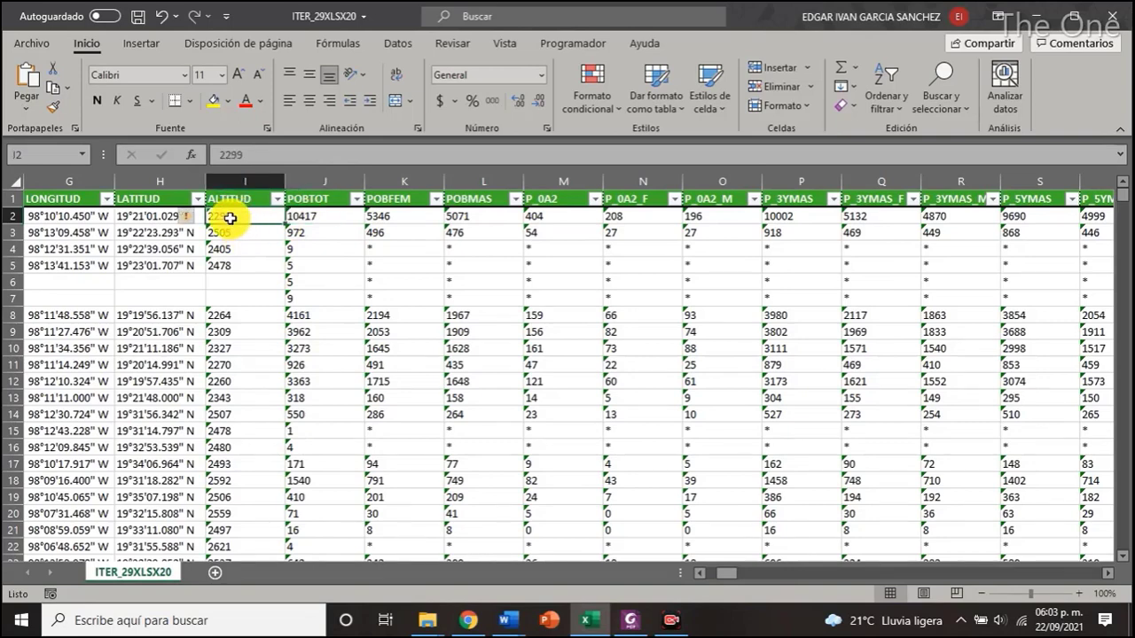
{"action": "mouse_move", "coordinate": [192, 226]}
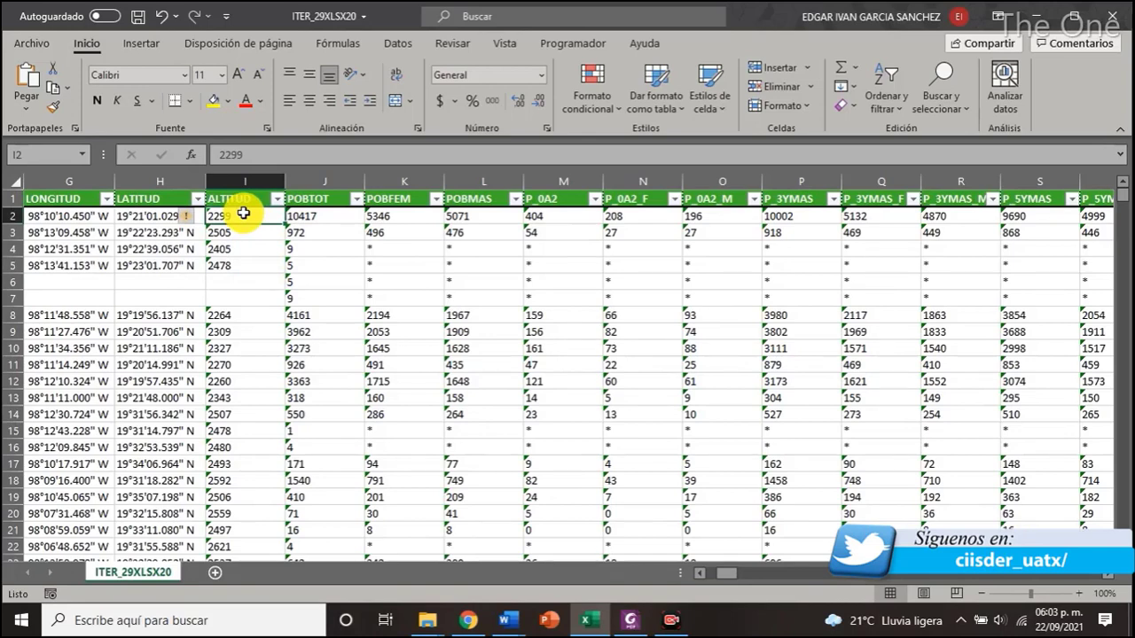
Try to select the first data row cell by cell from I2 across to column Q
{"action": "key", "text": "shift+Right"}
{"action": "key", "text": "shift+Right"}
{"action": "key", "text": "shift+Right"}
{"action": "key", "text": "shift+Right"}
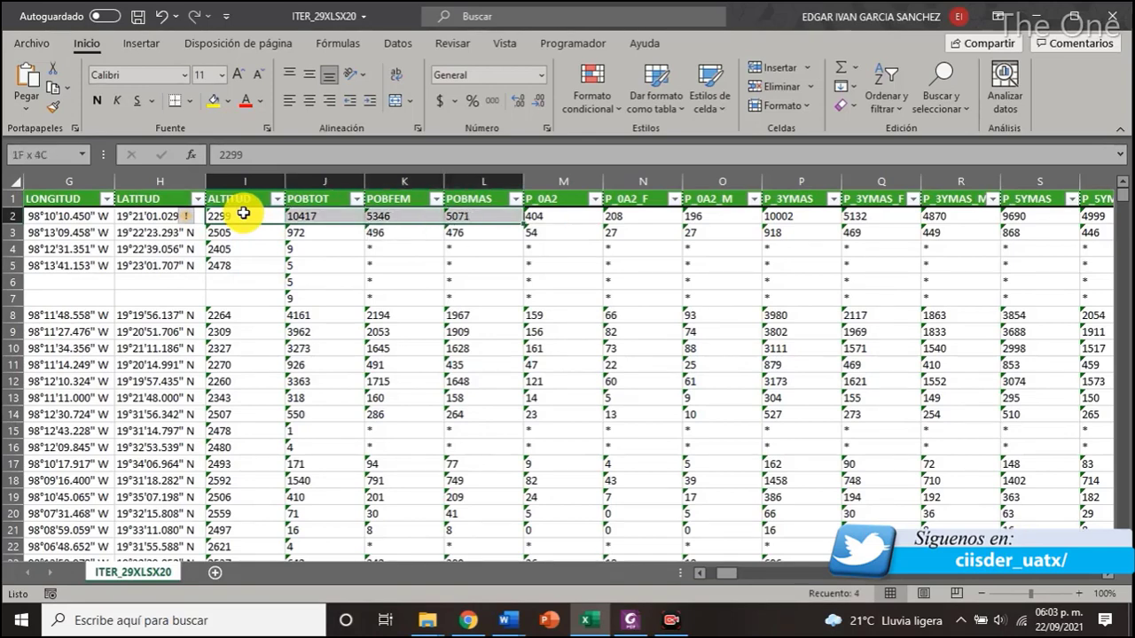
{"action": "key", "text": "shift+Right"}
{"action": "key", "text": "shift+Right"}
{"action": "key", "text": "shift+Right"}
{"action": "key", "text": "shift+Right"}
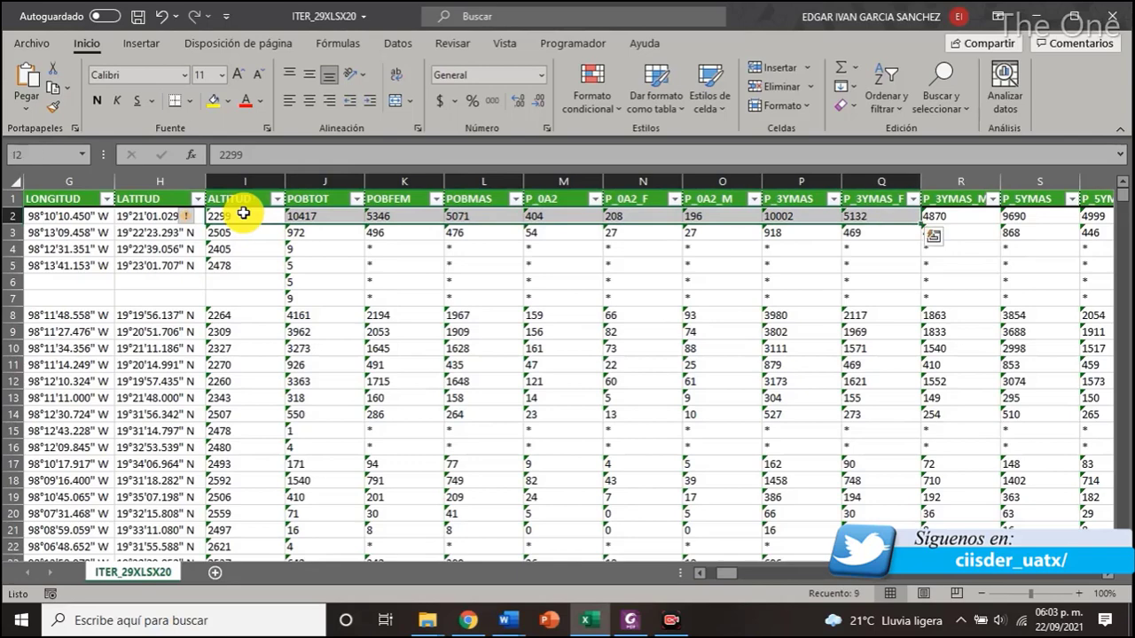
{"action": "left_click", "coordinate": [221, 231]}
{"action": "left_click", "coordinate": [253, 218]}
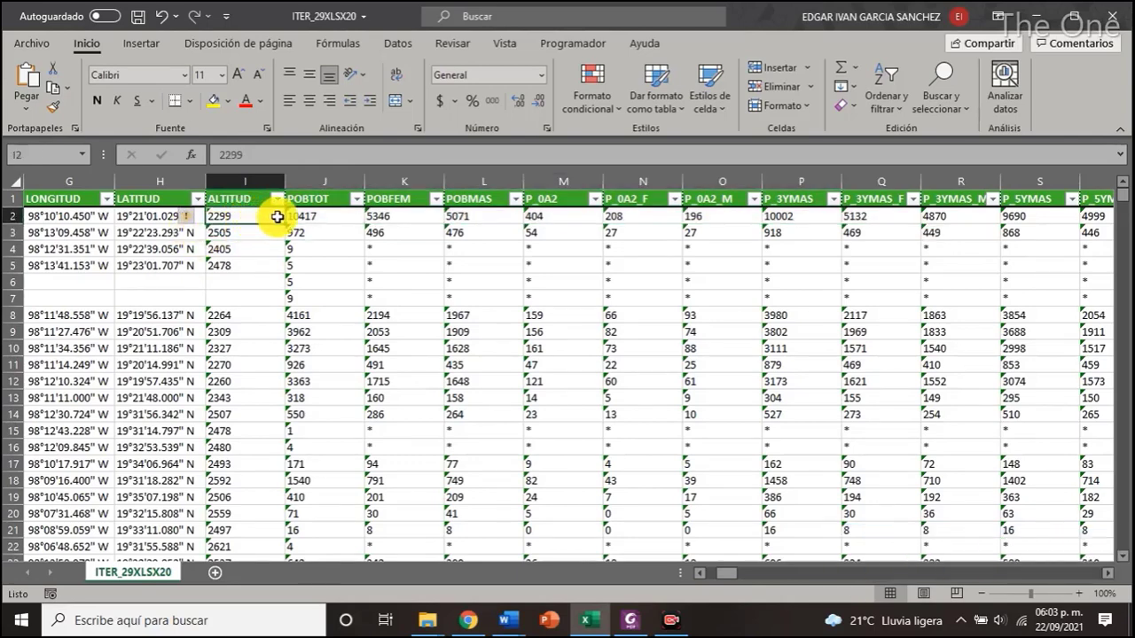
Try to sweep a selection from I2 over the data block, and clear it before returning to the first rows
{"action": "left_click_drag", "start_coordinate": [277, 217], "coordinate": [1077, 577]}
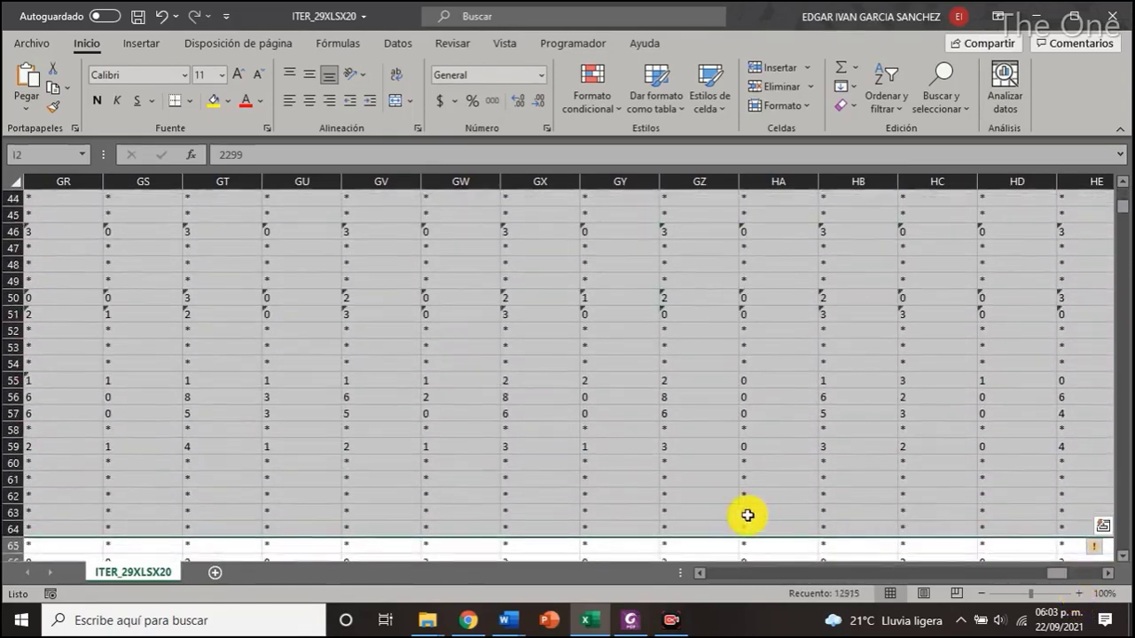
{"action": "left_click", "coordinate": [386, 380]}
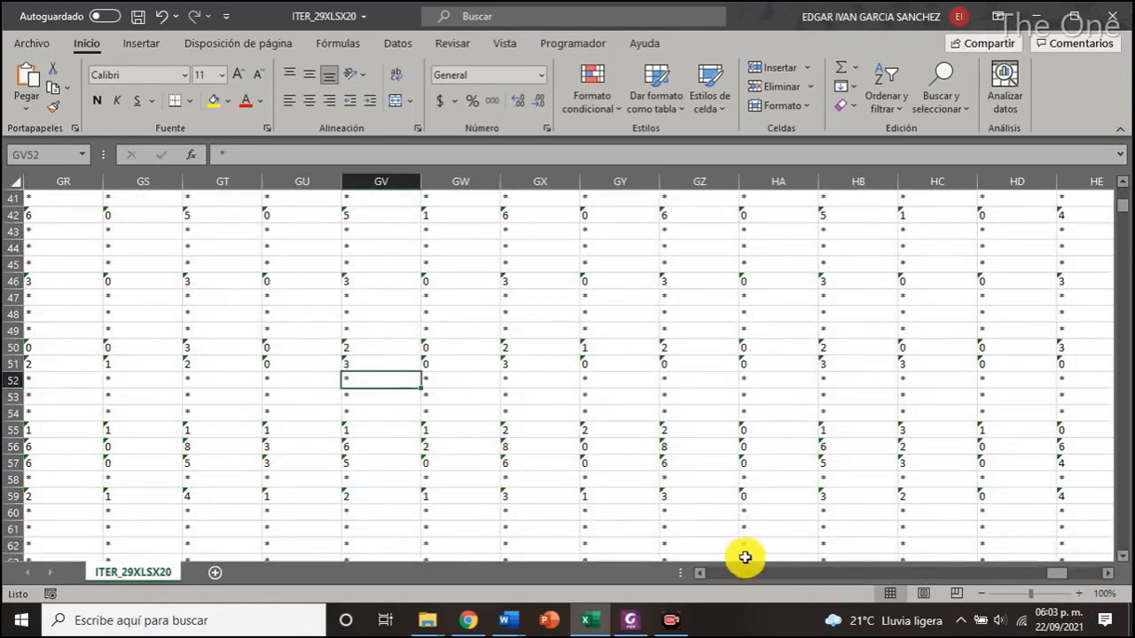
{"action": "left_click", "coordinate": [716, 574]}
{"action": "left_click_drag", "start_coordinate": [716, 573], "coordinate": [717, 574]}
{"action": "left_click", "coordinate": [754, 574]}
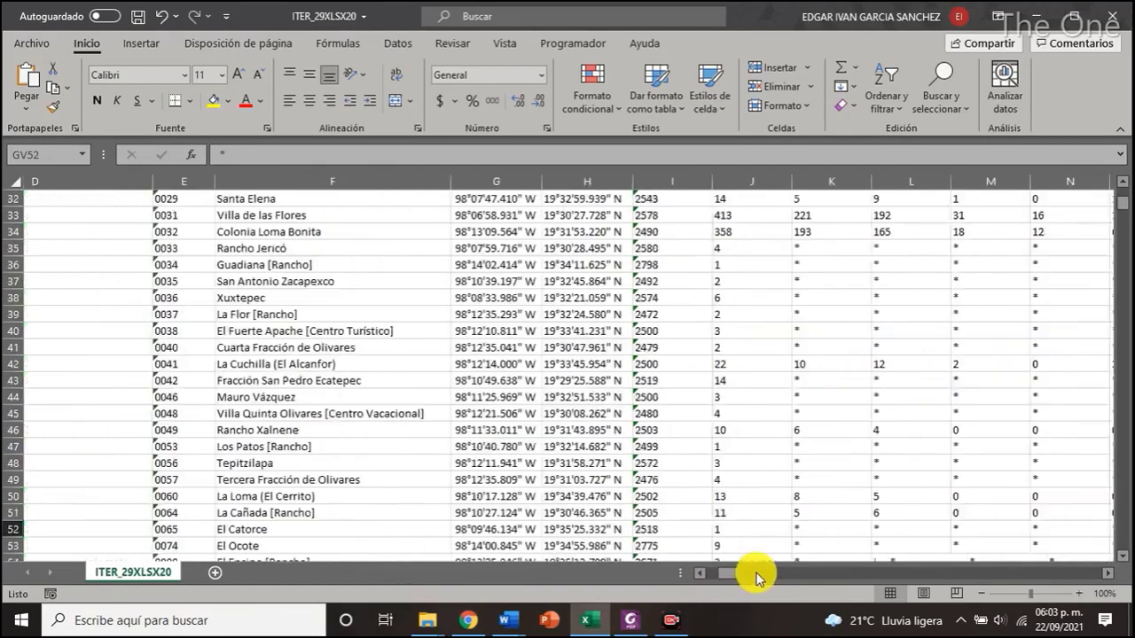
{"action": "scroll", "coordinate": [121, 294], "scroll_direction": "up", "scroll_amount": 8}
{"action": "scroll", "coordinate": [121, 293], "scroll_direction": "up", "scroll_amount": 3}
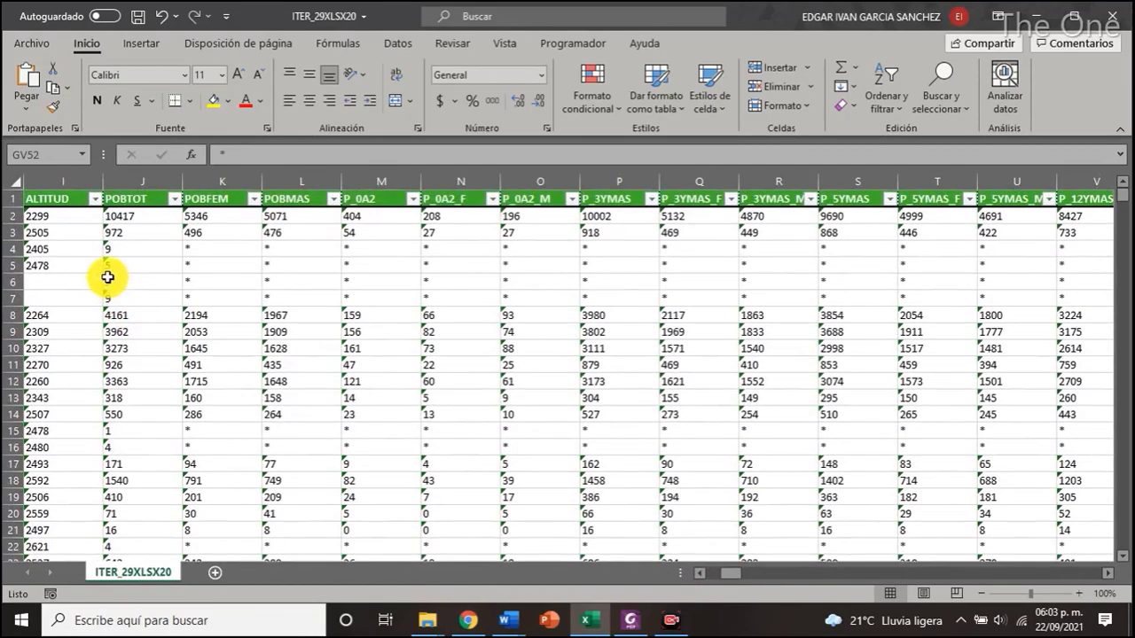
Convert the text-stored numbers in the whole block from I2 to the last data cell, HX1261, into numbers
{"action": "left_click", "coordinate": [68, 218]}
{"action": "scroll", "coordinate": [79, 233], "scroll_direction": "left", "scroll_amount": 1}
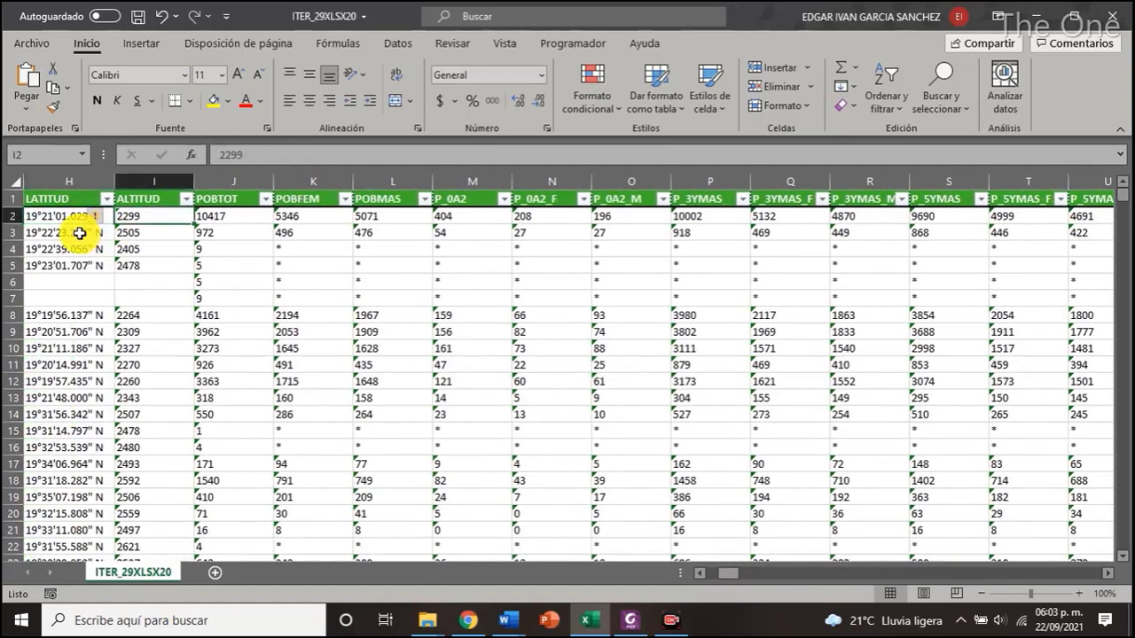
{"action": "left_click", "coordinate": [151, 217]}
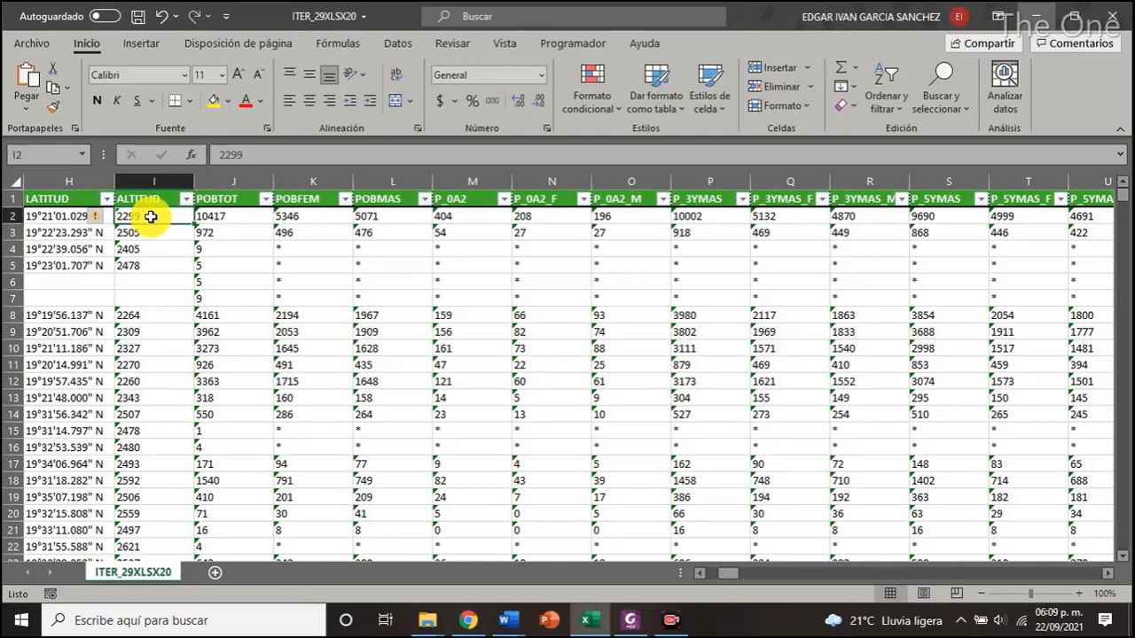
{"action": "key", "text": "ctrl+shift+Down"}
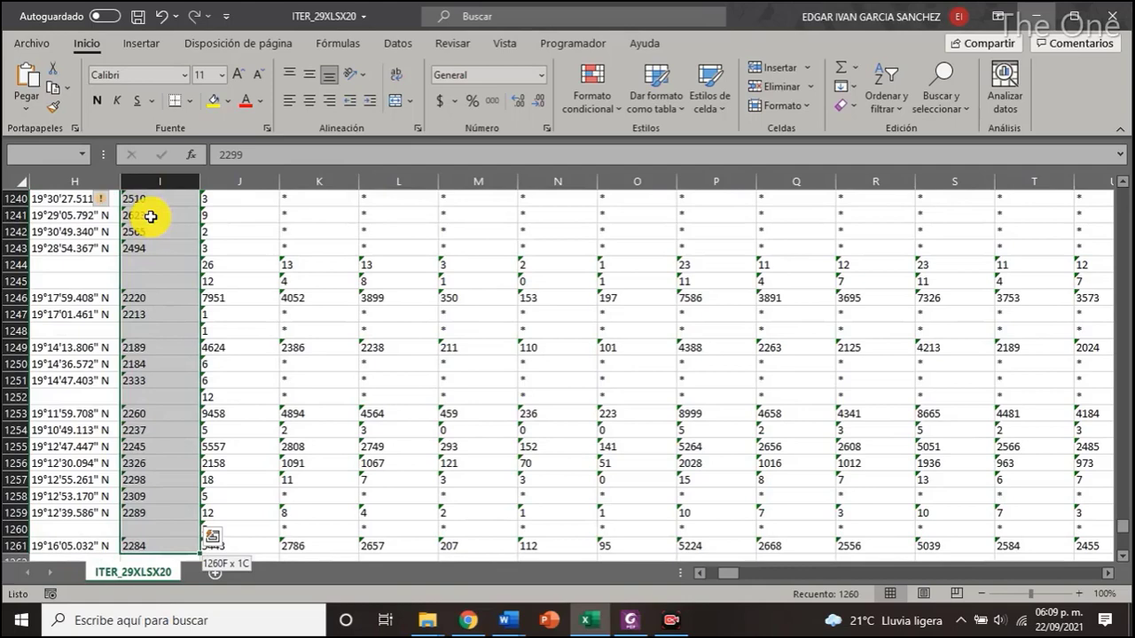
{"action": "key", "text": "ctrl+shift+Right"}
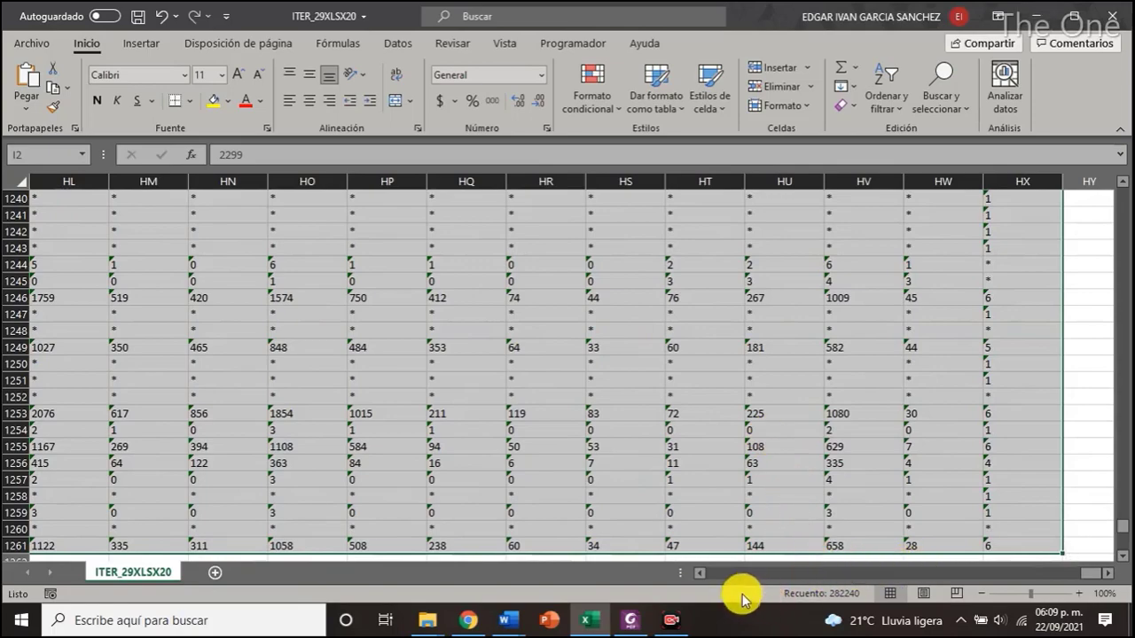
{"action": "left_click", "coordinate": [714, 578]}
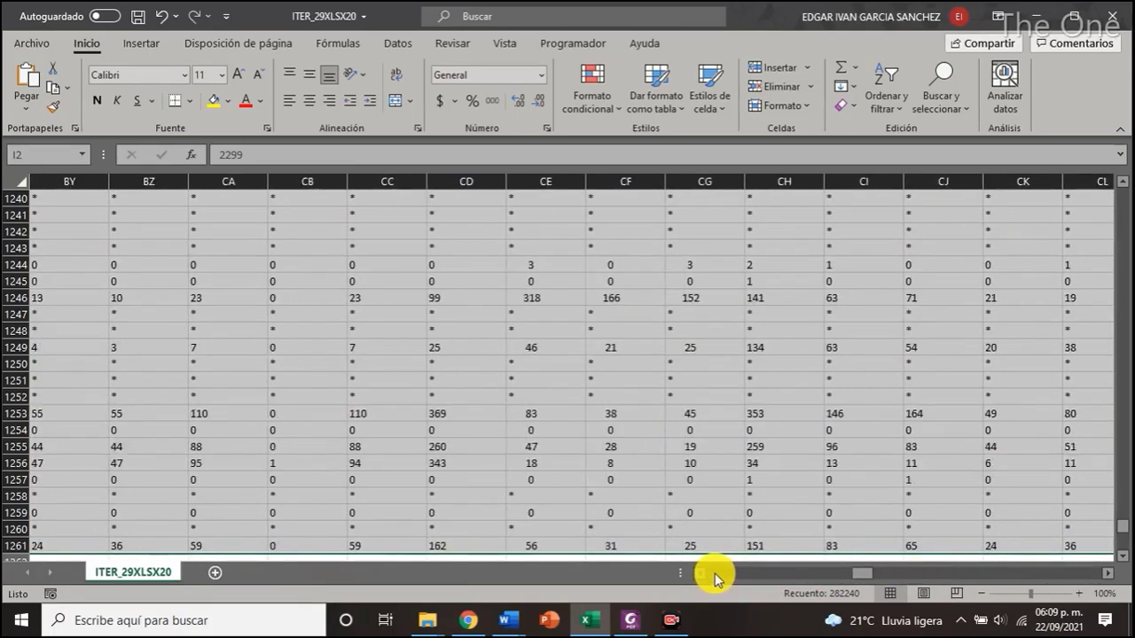
{"action": "left_click_drag", "start_coordinate": [714, 578], "coordinate": [664, 458]}
{"action": "scroll", "coordinate": [585, 372], "scroll_direction": "up", "scroll_amount": 20}
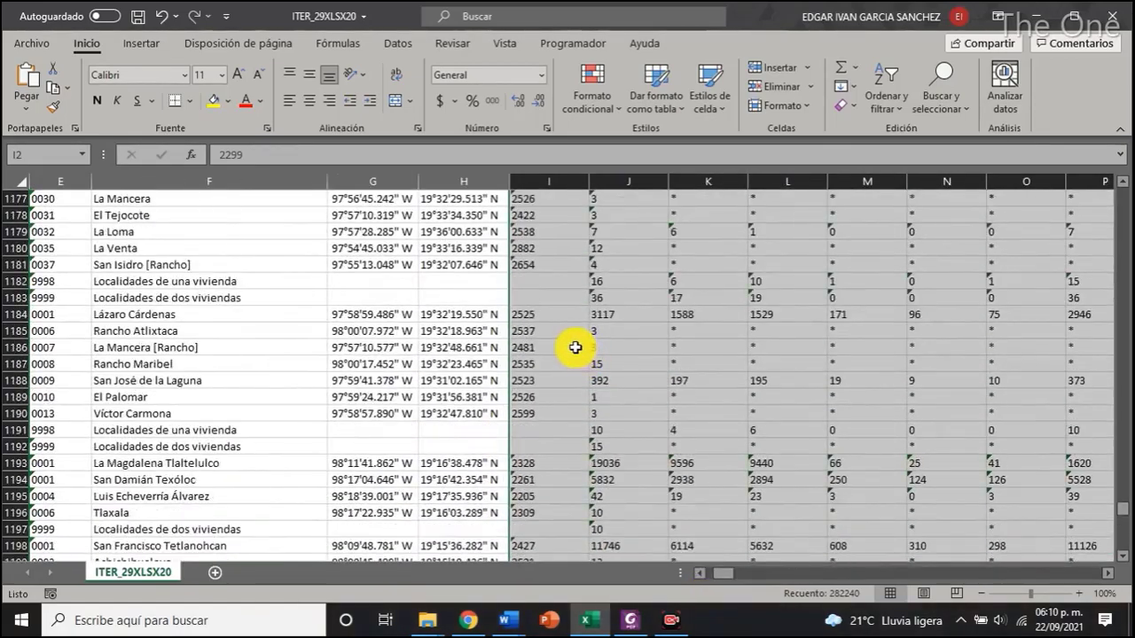
{"action": "scroll", "coordinate": [575, 347], "scroll_direction": "up", "scroll_amount": 15}
{"action": "left_click_drag", "start_coordinate": [1122, 489], "coordinate": [1118, 188]}
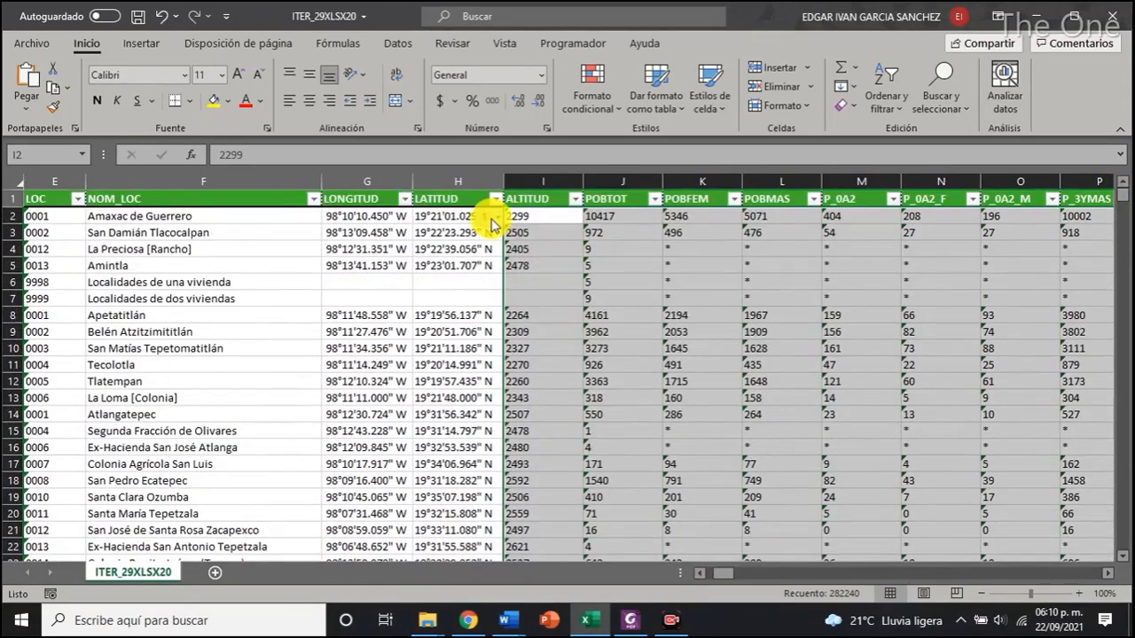
{"action": "mouse_move", "coordinate": [494, 225]}
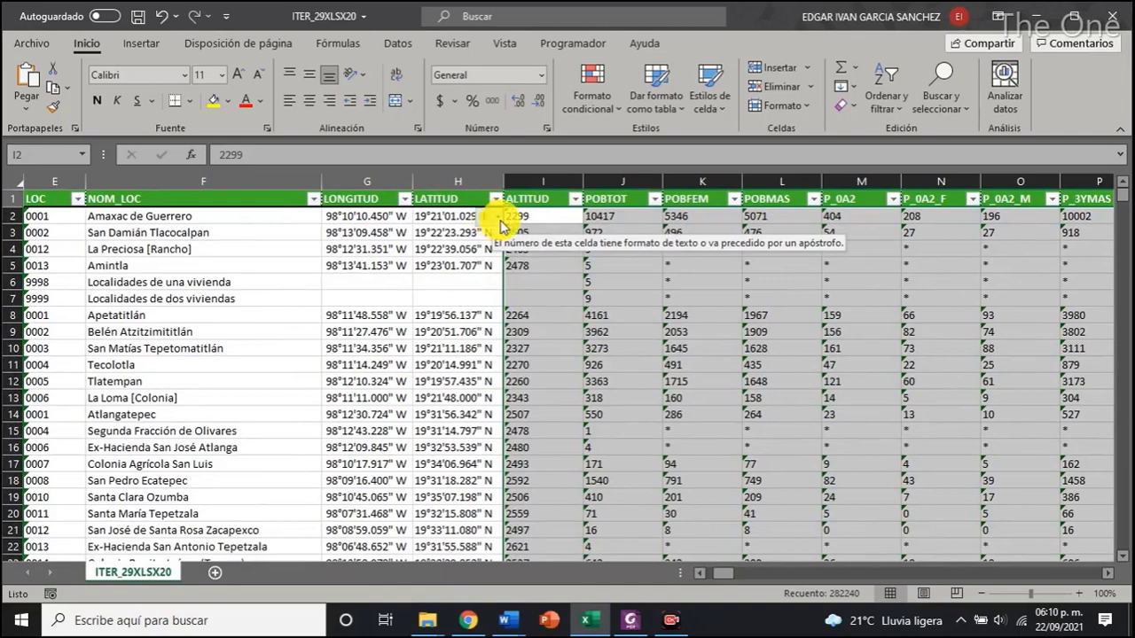
{"action": "left_click", "coordinate": [497, 224]}
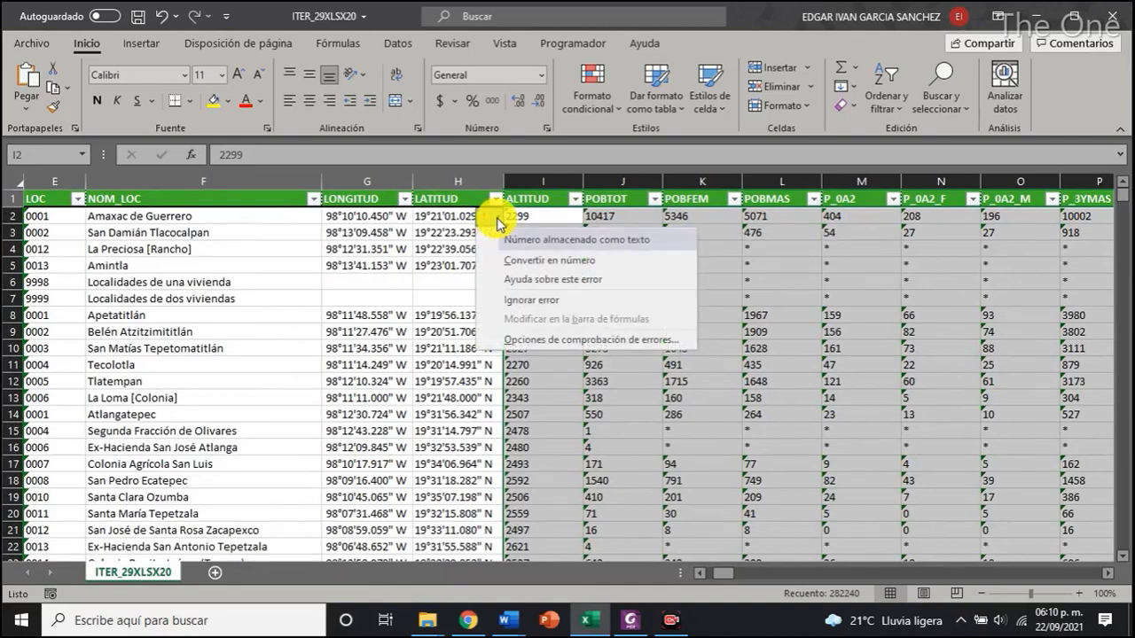
{"action": "left_click", "coordinate": [538, 264]}
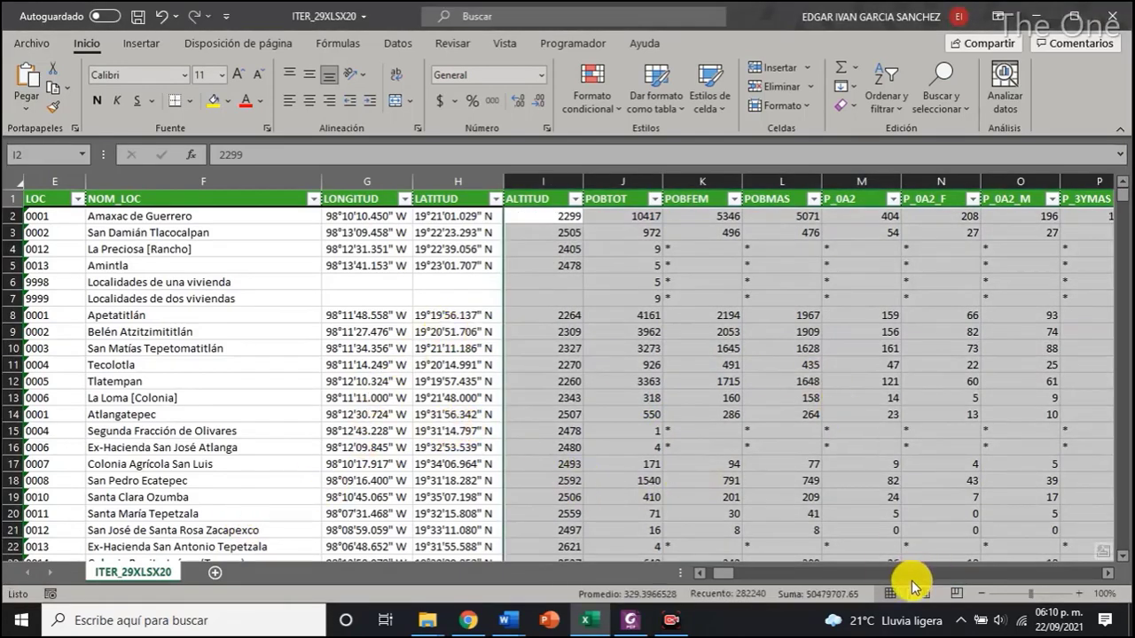
Check the converted values across the ITER_29XLSX20 columns and return to the first column
{"action": "left_click", "coordinate": [807, 573]}
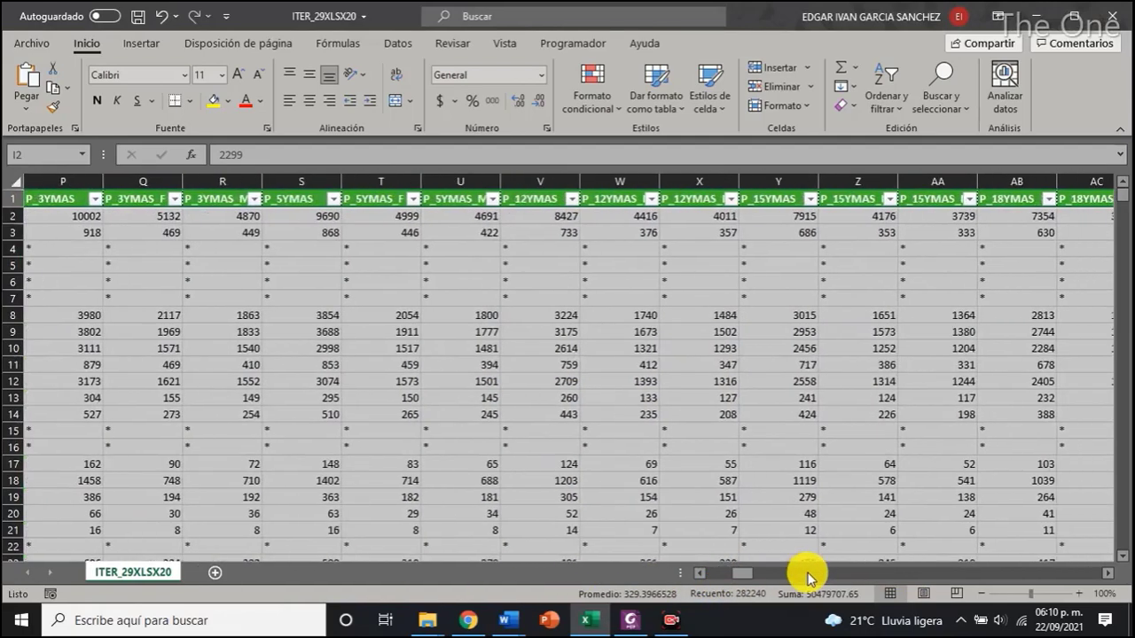
{"action": "left_click", "coordinate": [806, 574]}
{"action": "left_click", "coordinate": [807, 573]}
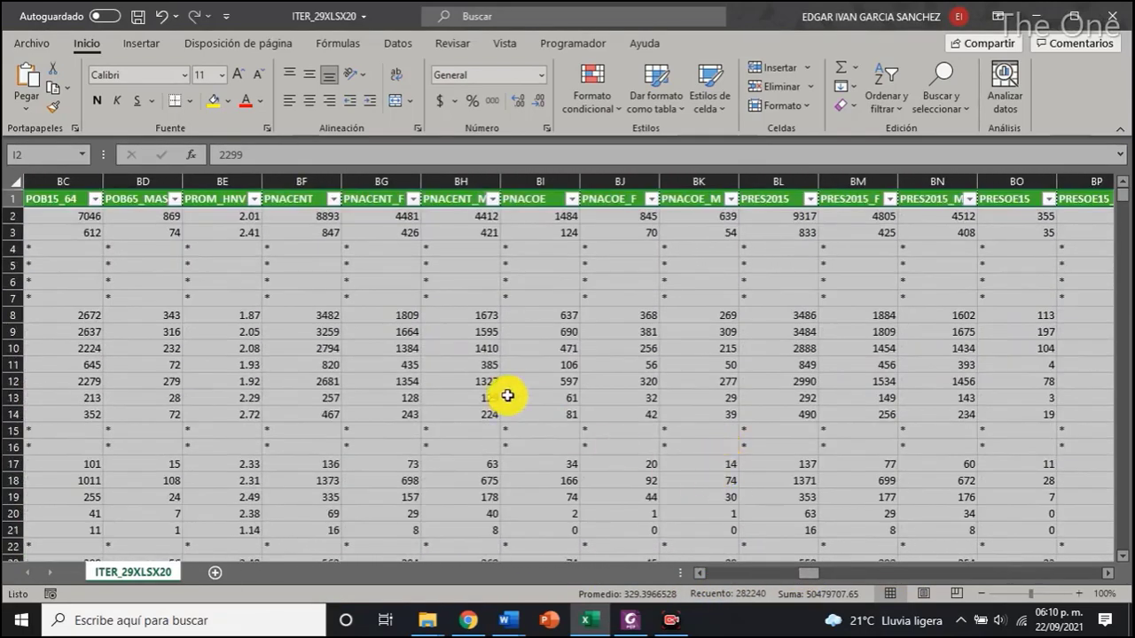
{"action": "left_click", "coordinate": [481, 379]}
{"action": "left_click_drag", "start_coordinate": [804, 572], "coordinate": [653, 583]}
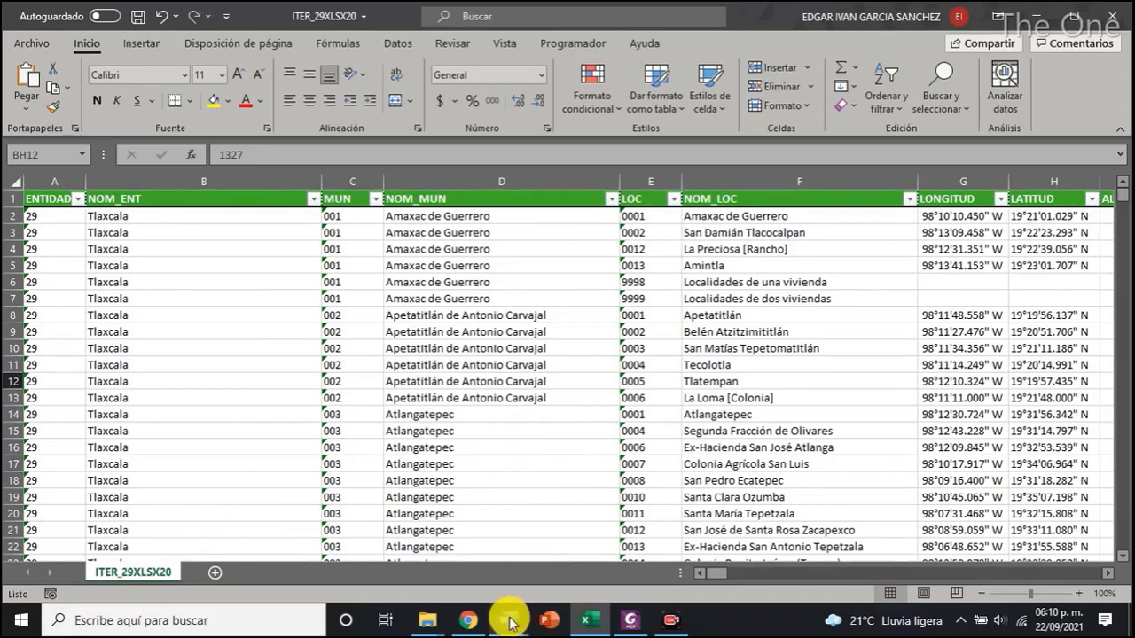
Switch to the Ejercicio_2_TablasDinámicas document in Word, read which data are required per municipality, and return to the Excel workbook
{"action": "mouse_move", "coordinate": [506, 618]}
{"action": "left_click", "coordinate": [736, 558]}
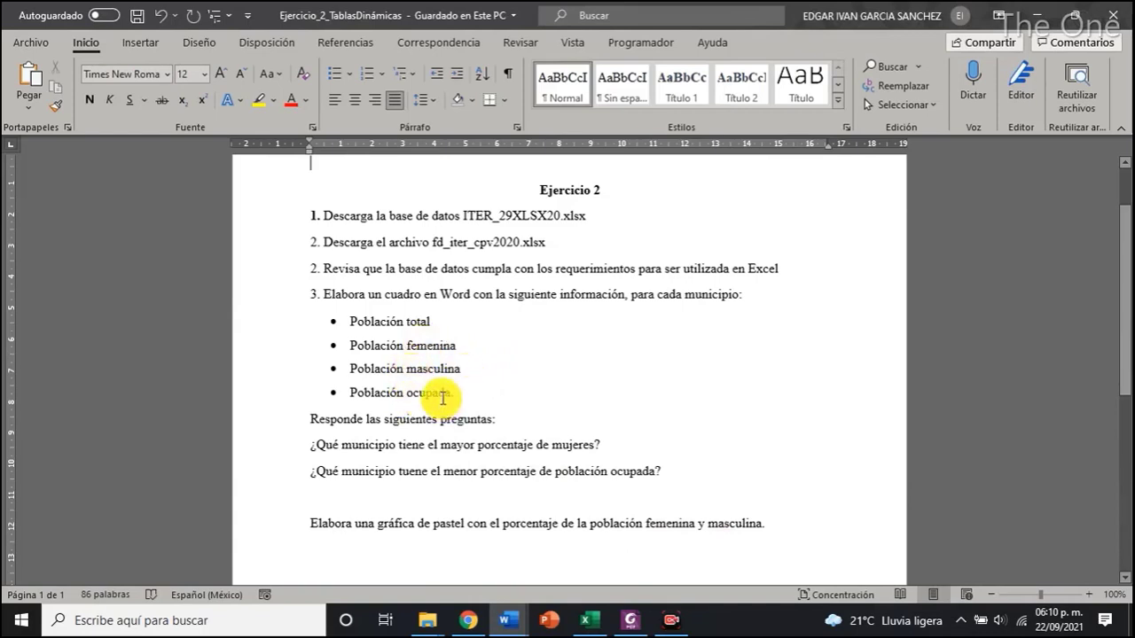
{"action": "left_click", "coordinate": [596, 628]}
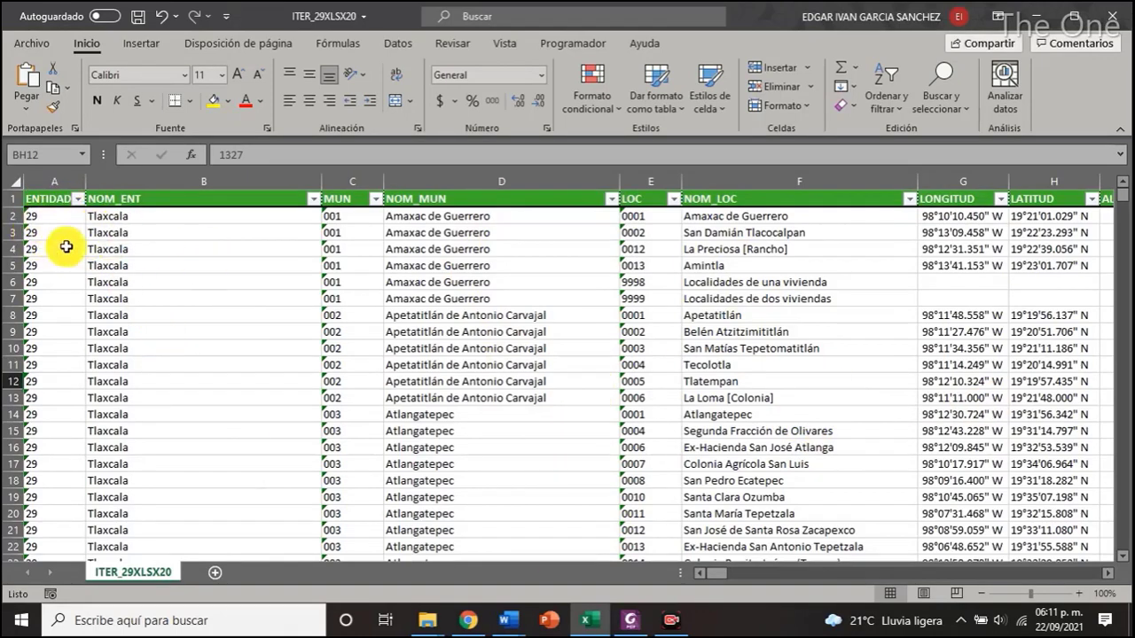
Create a pivot table on a new worksheet from all columns of the ITER_29XLSX20 sheet, range $A:$HX
{"action": "left_click", "coordinate": [12, 183]}
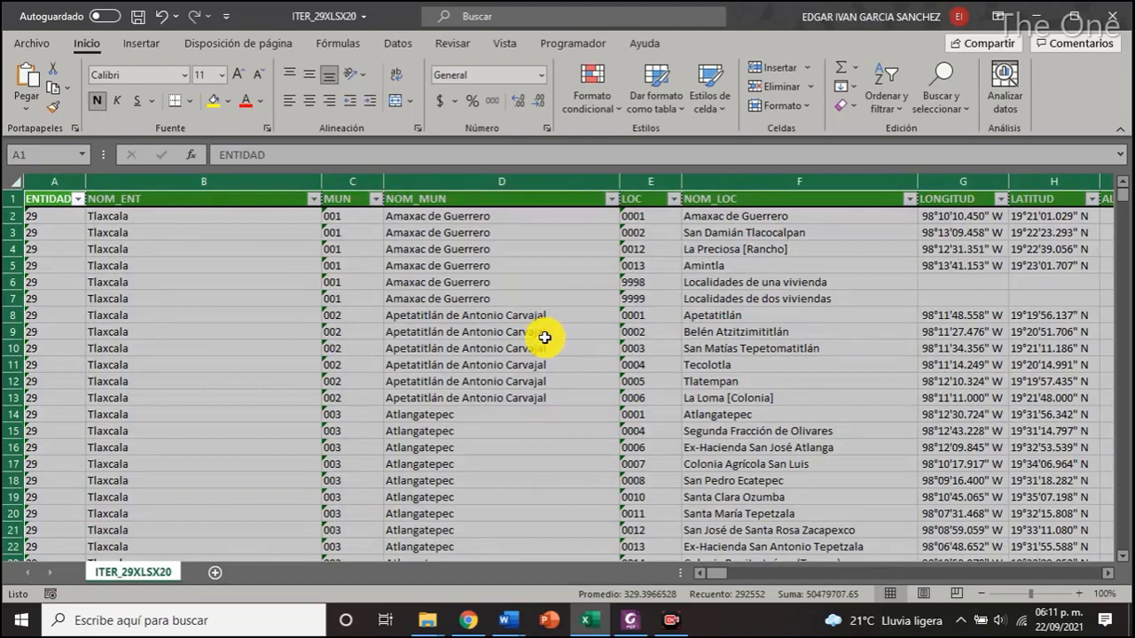
{"action": "left_click", "coordinate": [142, 43]}
{"action": "left_click", "coordinate": [29, 89]}
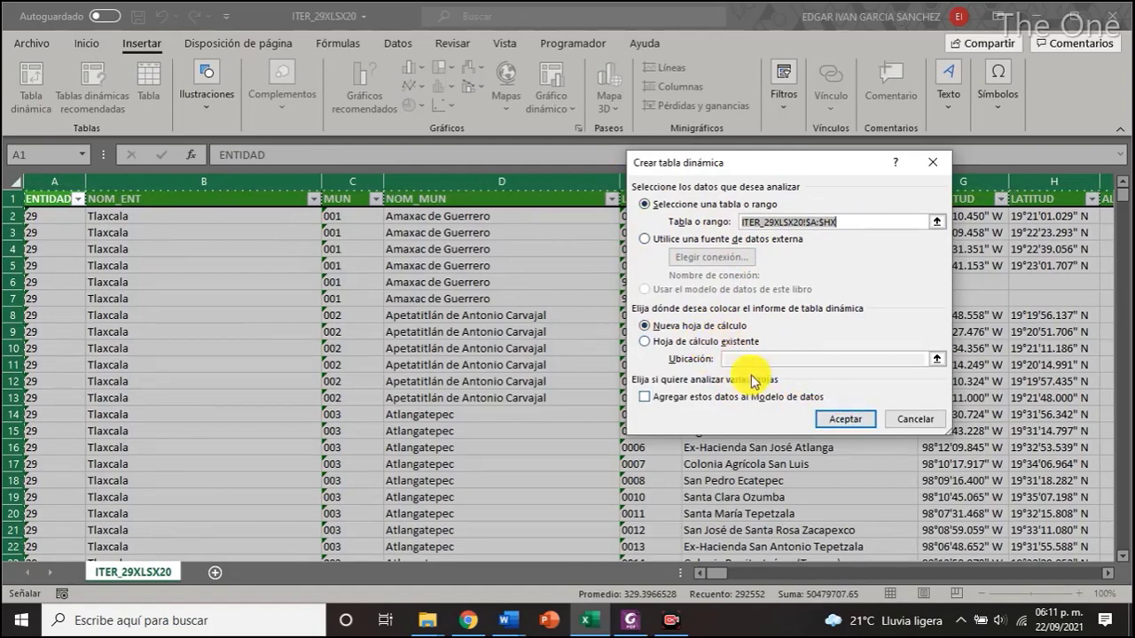
{"action": "left_click", "coordinate": [842, 423]}
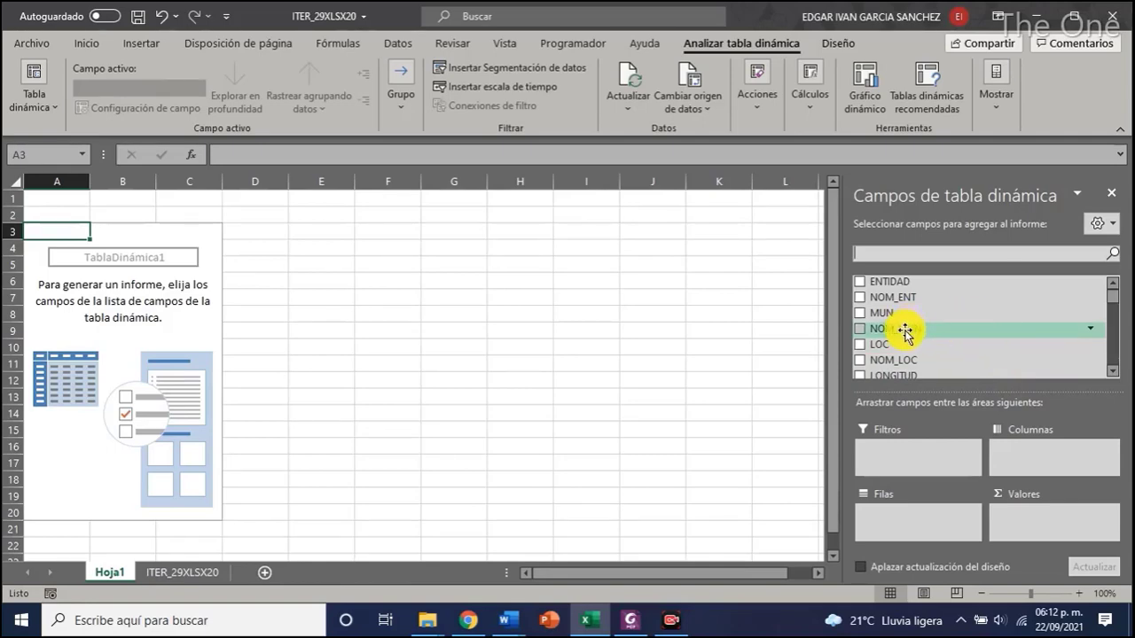
Add NOM_MUN as the pivot table's row field and look through the municipality list
{"action": "left_click_drag", "start_coordinate": [898, 328], "coordinate": [931, 523]}
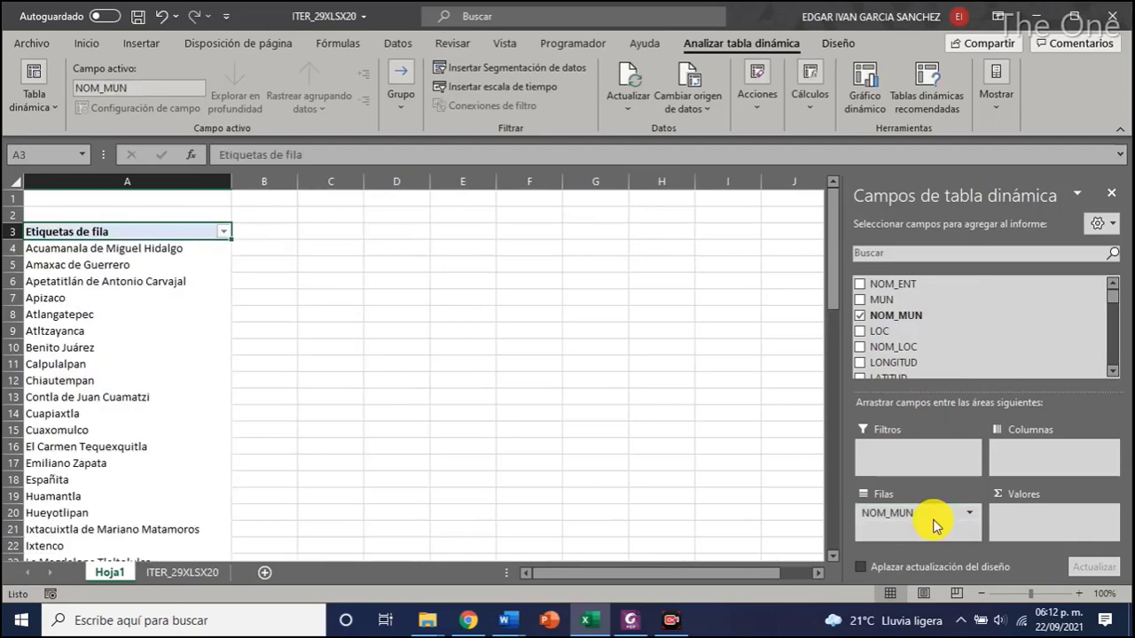
{"action": "left_click", "coordinate": [76, 281]}
{"action": "scroll", "coordinate": [79, 267], "scroll_direction": "down", "scroll_amount": 20}
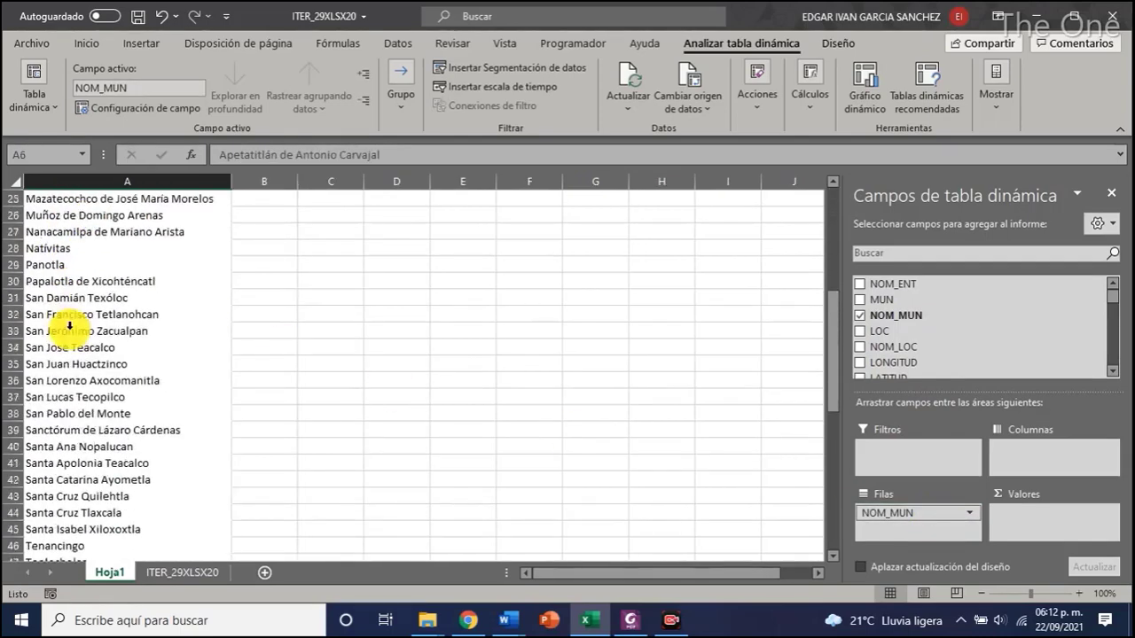
Look through the pivot table's municipality list down to its (en blanco) row and return to the beginning
{"action": "scroll", "coordinate": [100, 387], "scroll_direction": "up", "scroll_amount": 5}
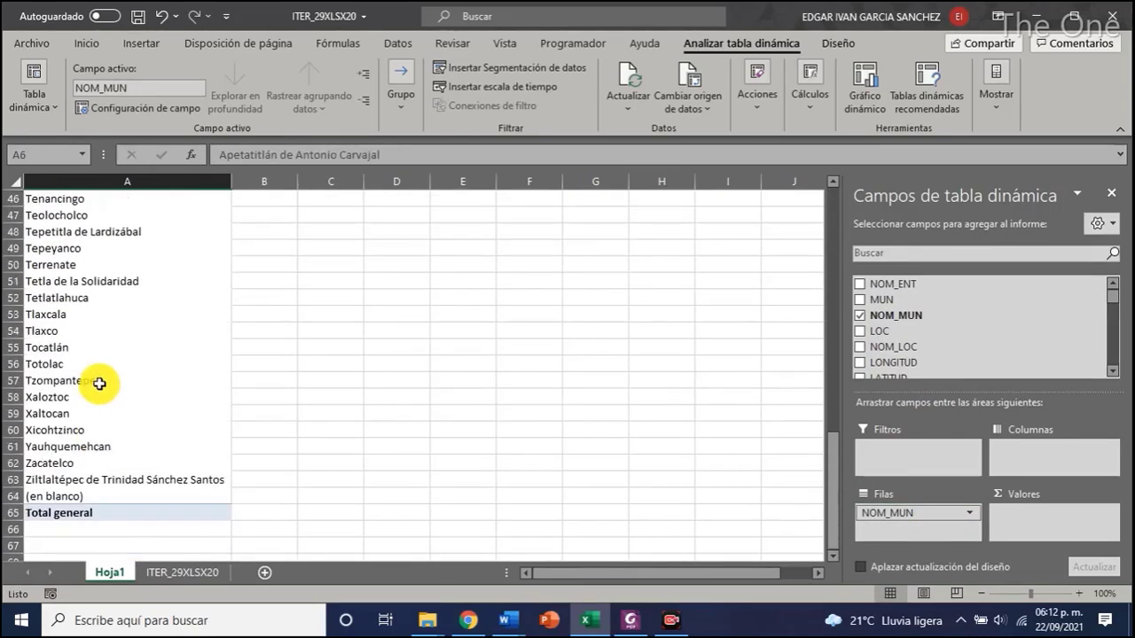
{"action": "scroll", "coordinate": [100, 388], "scroll_direction": "up", "scroll_amount": 15}
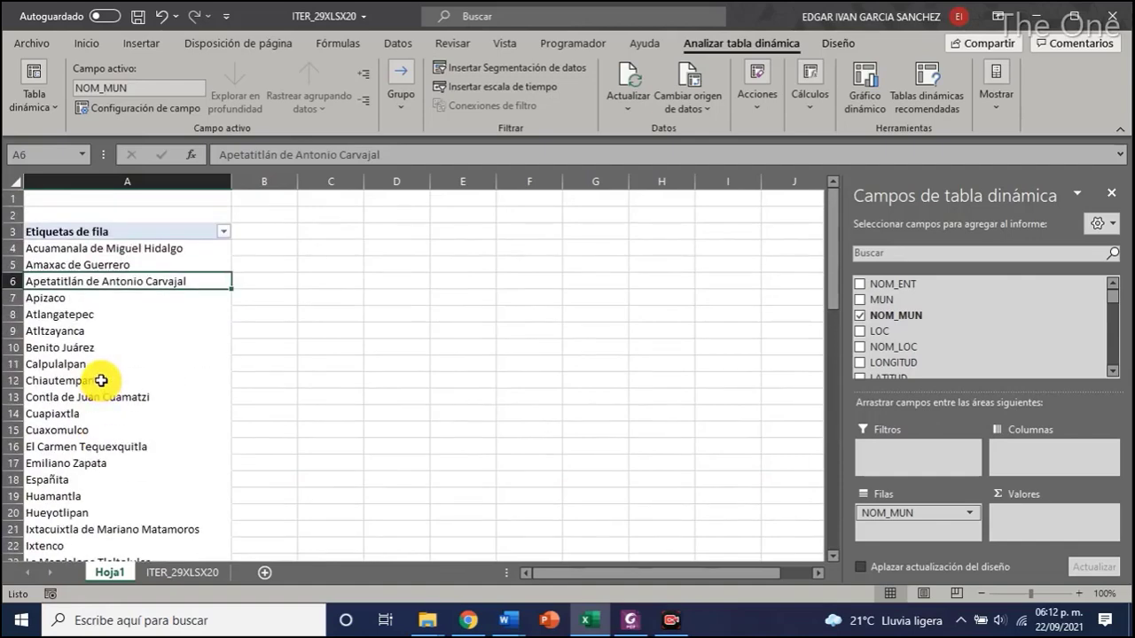
{"action": "scroll", "coordinate": [101, 380], "scroll_direction": "down", "scroll_amount": 15}
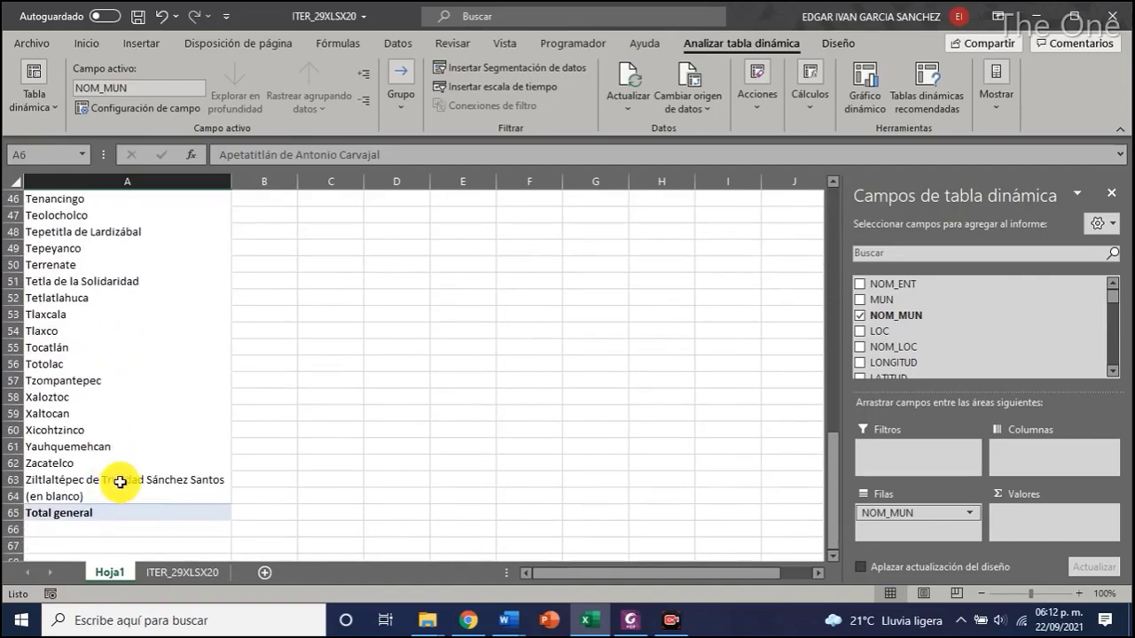
{"action": "left_click", "coordinate": [117, 494]}
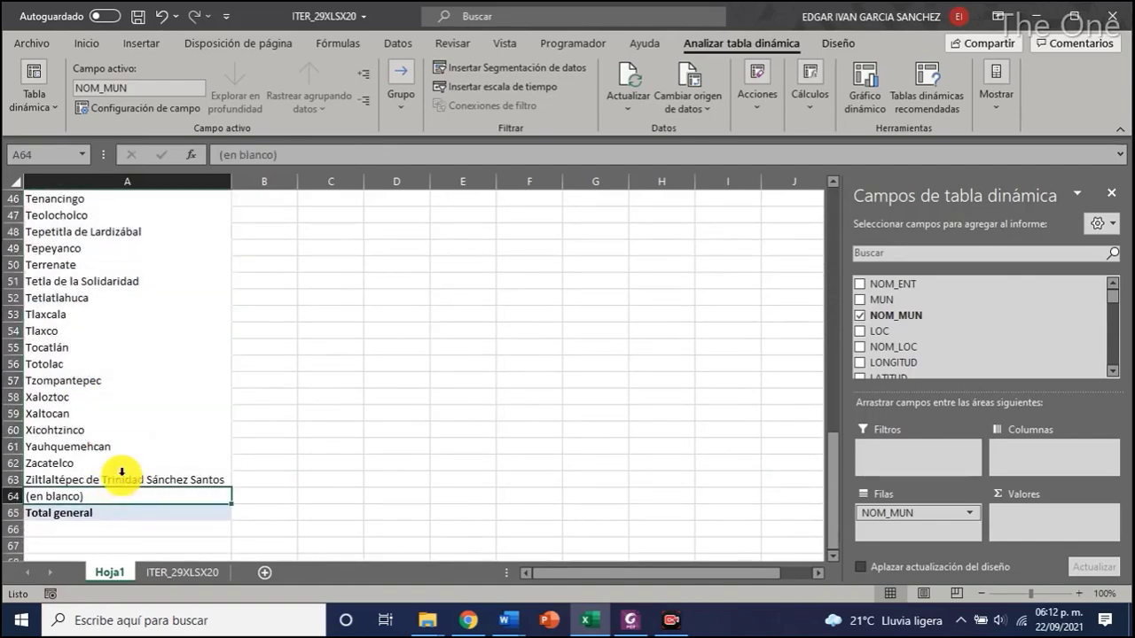
{"action": "scroll", "coordinate": [121, 471], "scroll_direction": "up", "scroll_amount": 15}
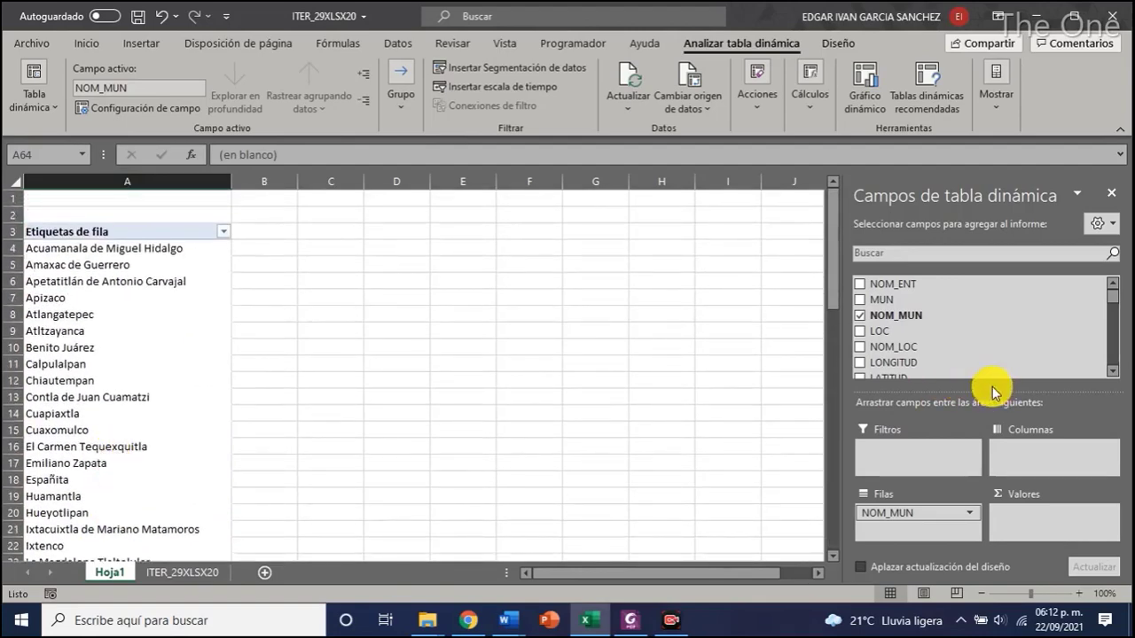
Add the POBTOT field to the pivot table's values
{"action": "left_click", "coordinate": [1113, 370]}
{"action": "left_click", "coordinate": [1113, 371]}
{"action": "left_click", "coordinate": [1113, 371]}
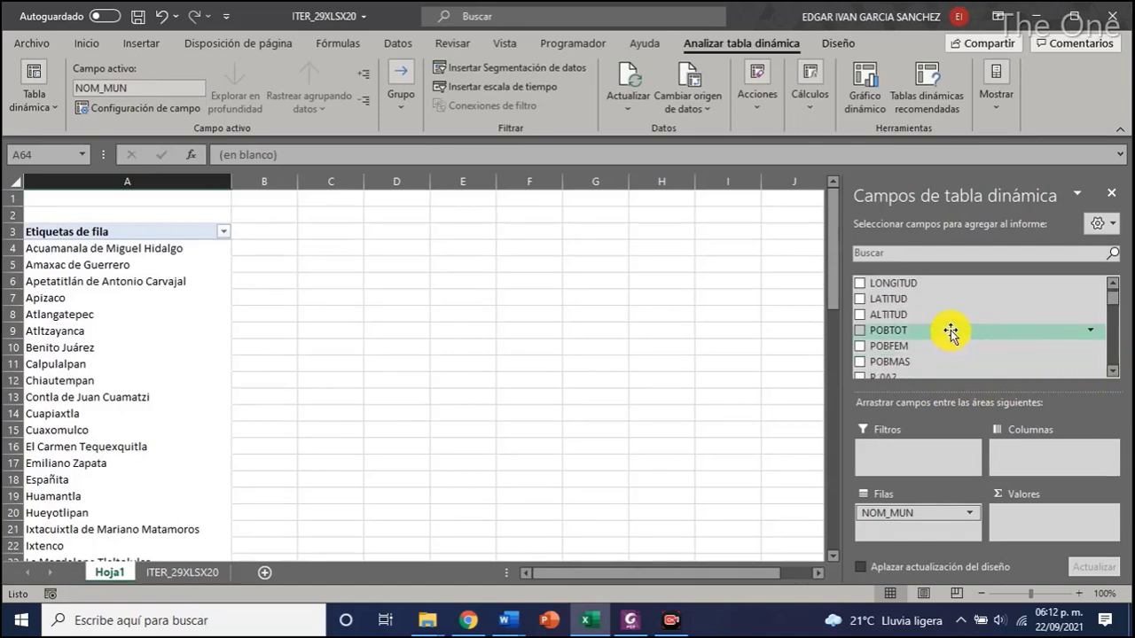
{"action": "left_click_drag", "start_coordinate": [950, 332], "coordinate": [1045, 513]}
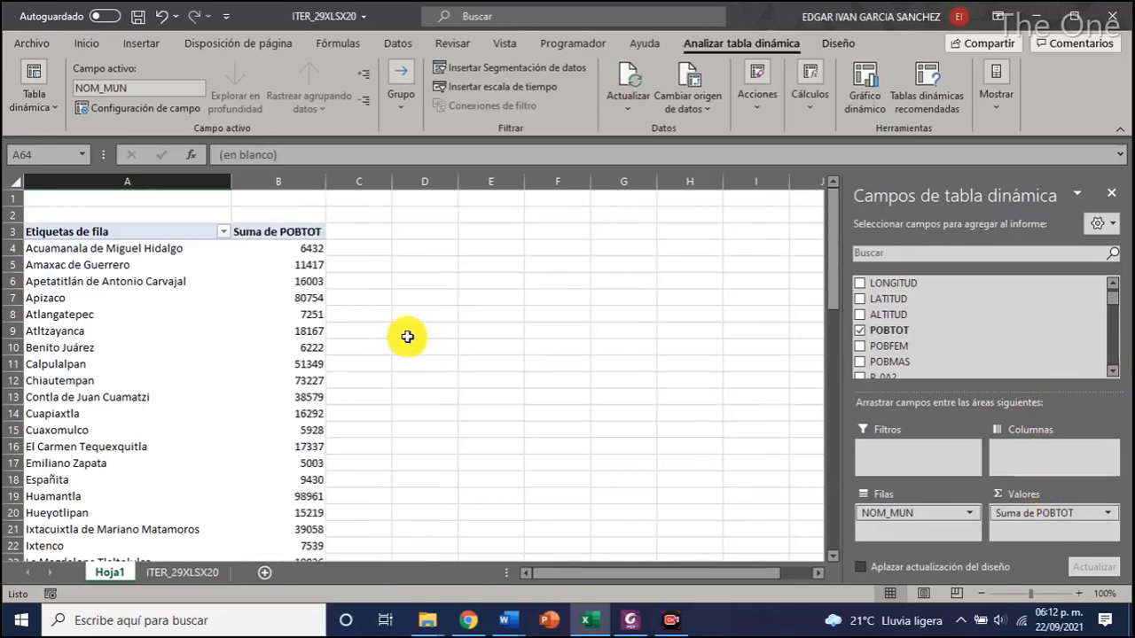
Review the Recuento and Promedio calculations in POBTOT's value field settings and keep Suma as the summary function
{"action": "left_click", "coordinate": [1110, 517]}
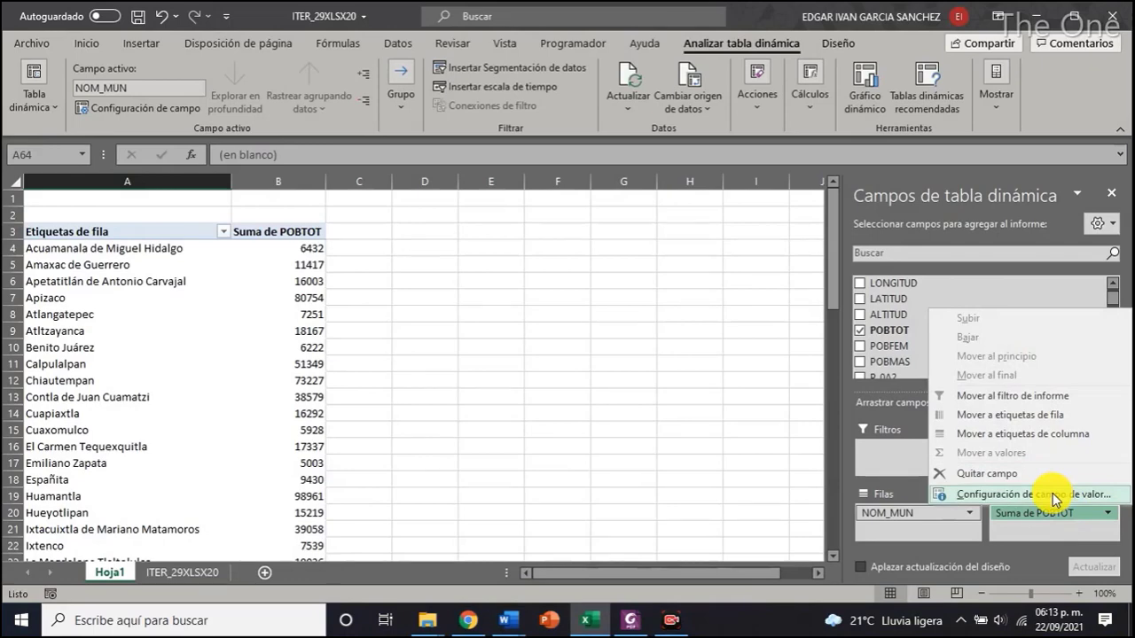
{"action": "left_click", "coordinate": [1055, 496]}
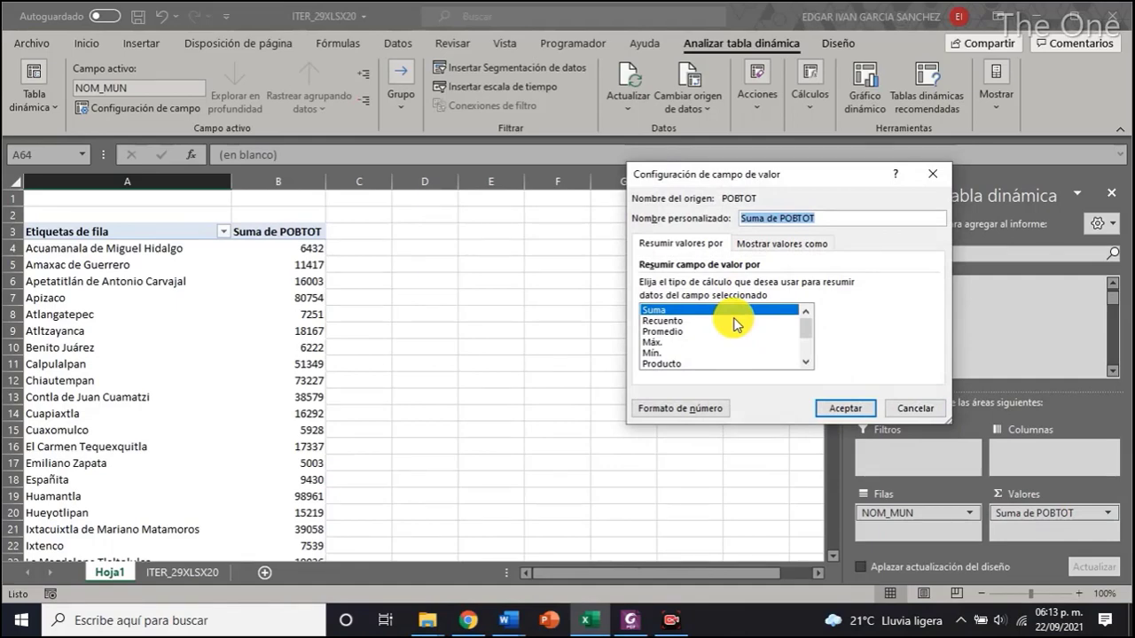
{"action": "left_click", "coordinate": [678, 312]}
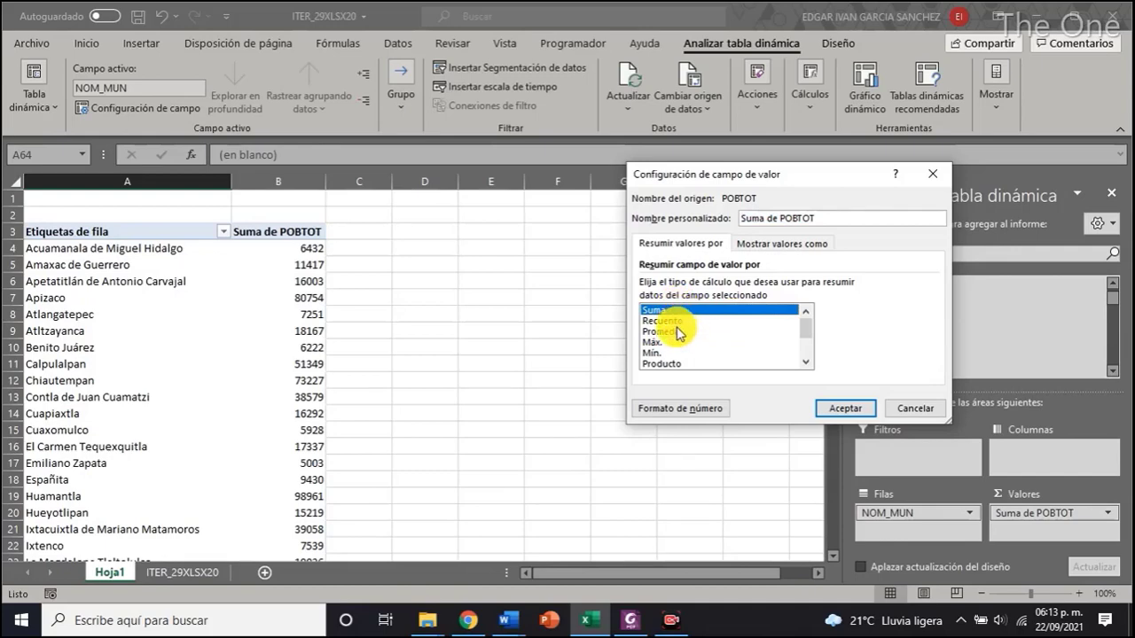
{"action": "left_click", "coordinate": [680, 321]}
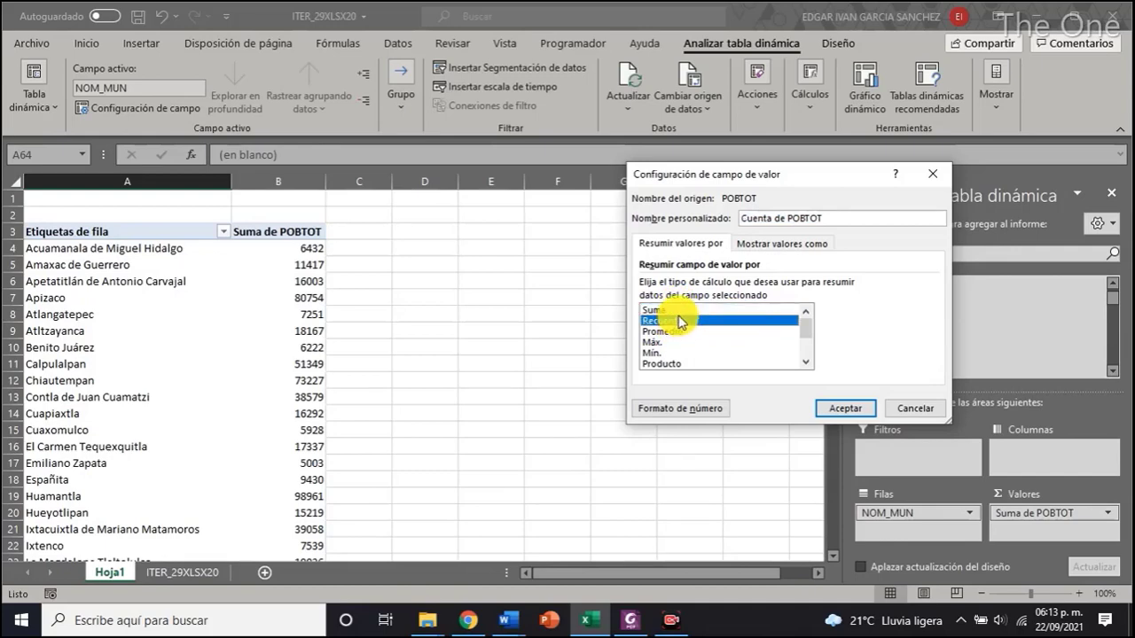
{"action": "left_click", "coordinate": [680, 311]}
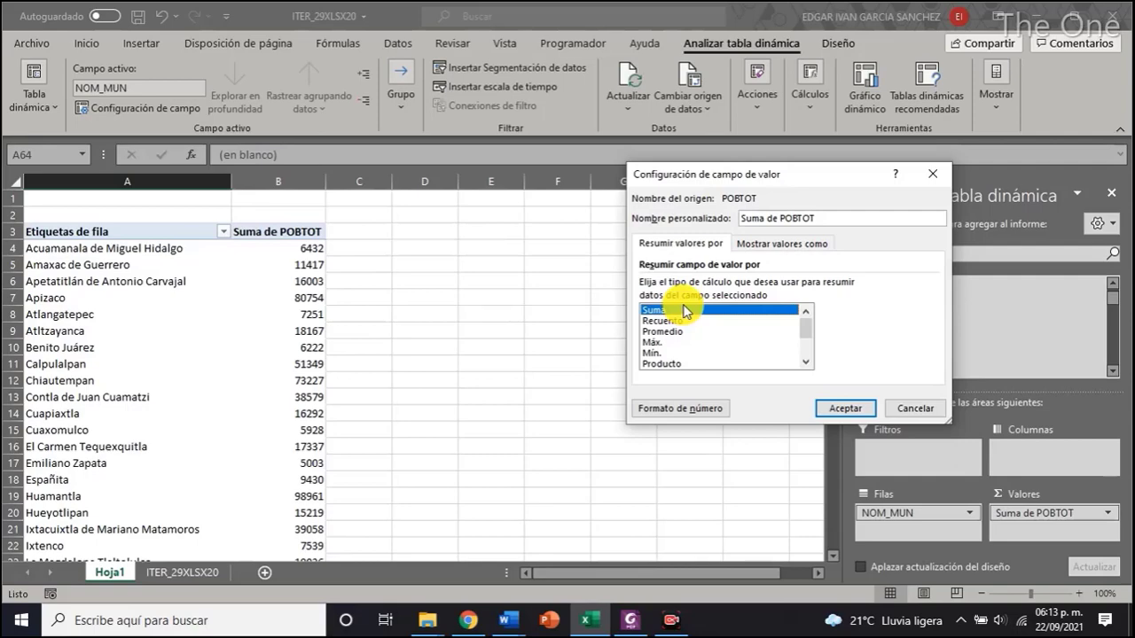
{"action": "left_click", "coordinate": [683, 320]}
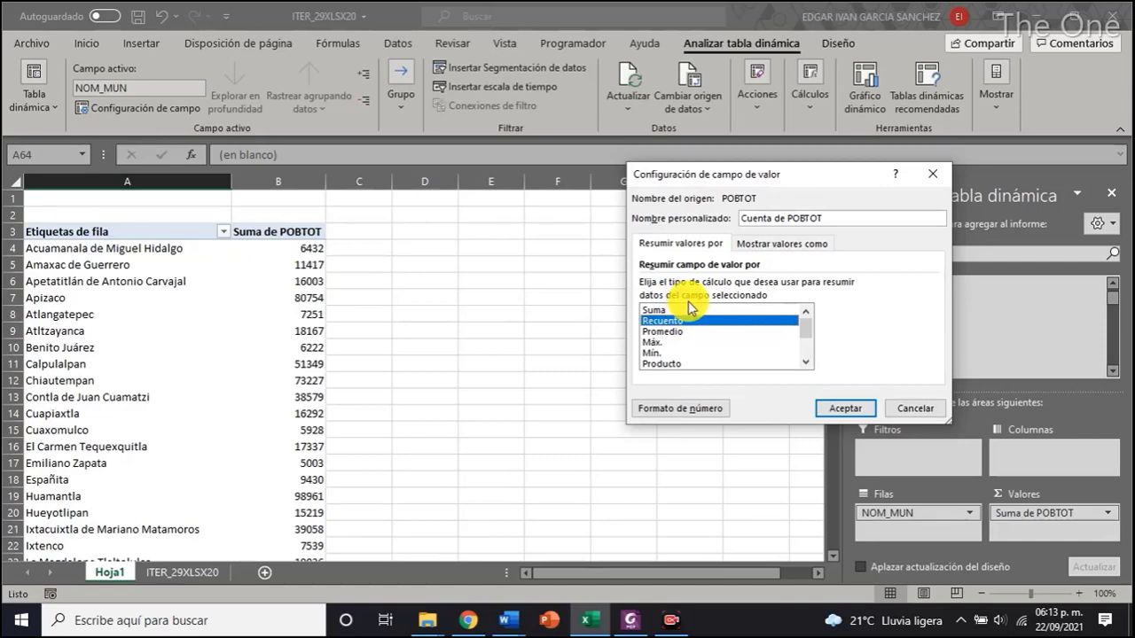
{"action": "left_click", "coordinate": [683, 331]}
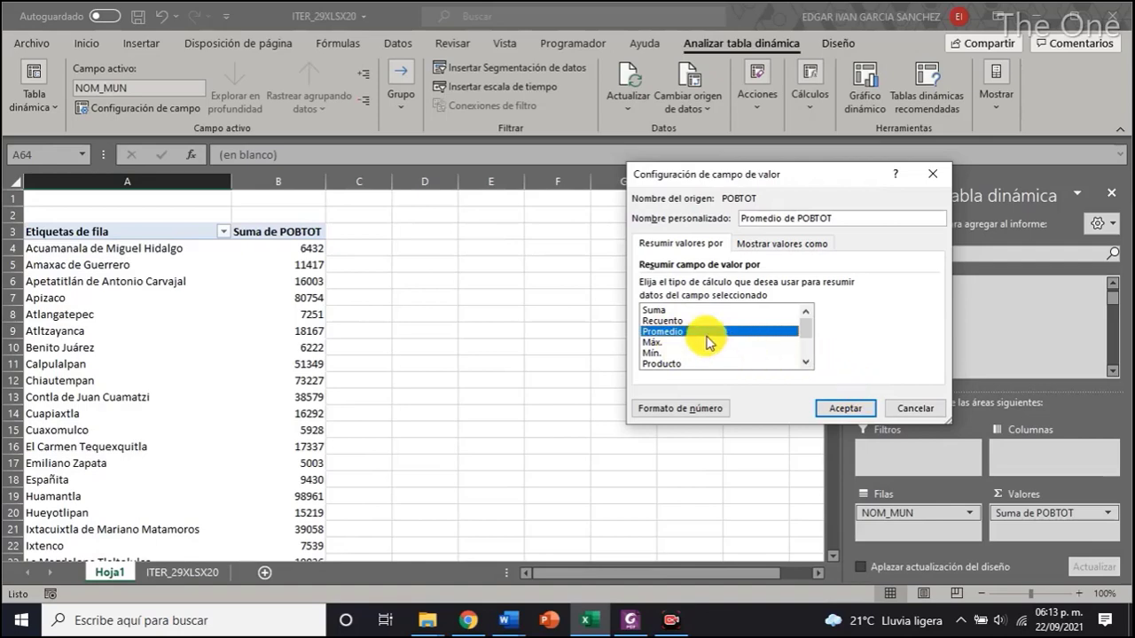
{"action": "left_click", "coordinate": [681, 311]}
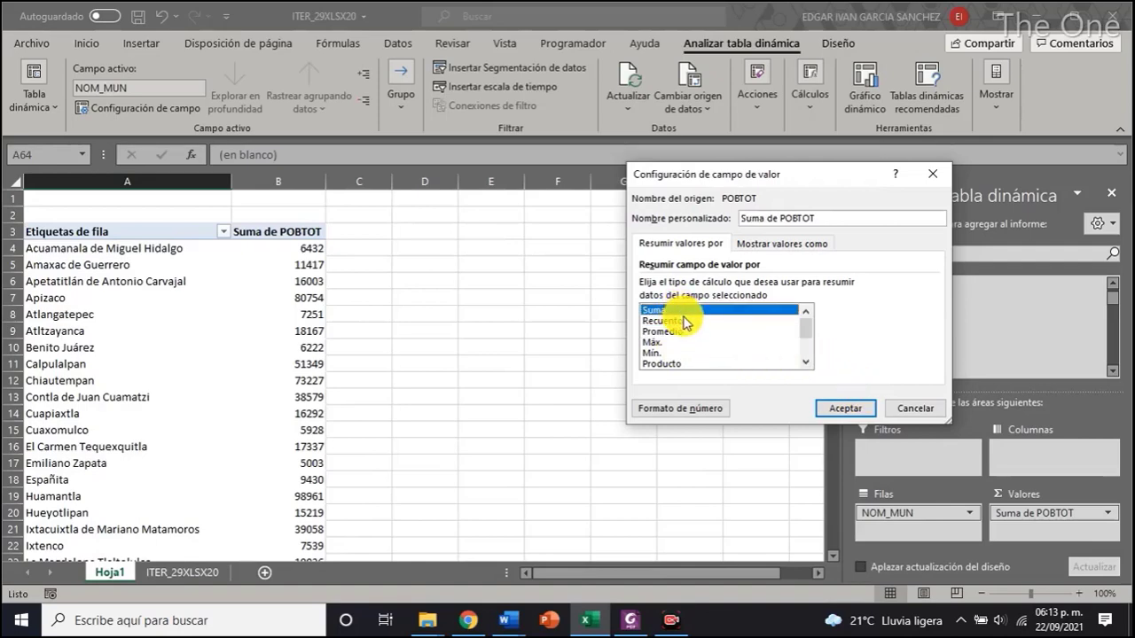
{"action": "left_click", "coordinate": [846, 408]}
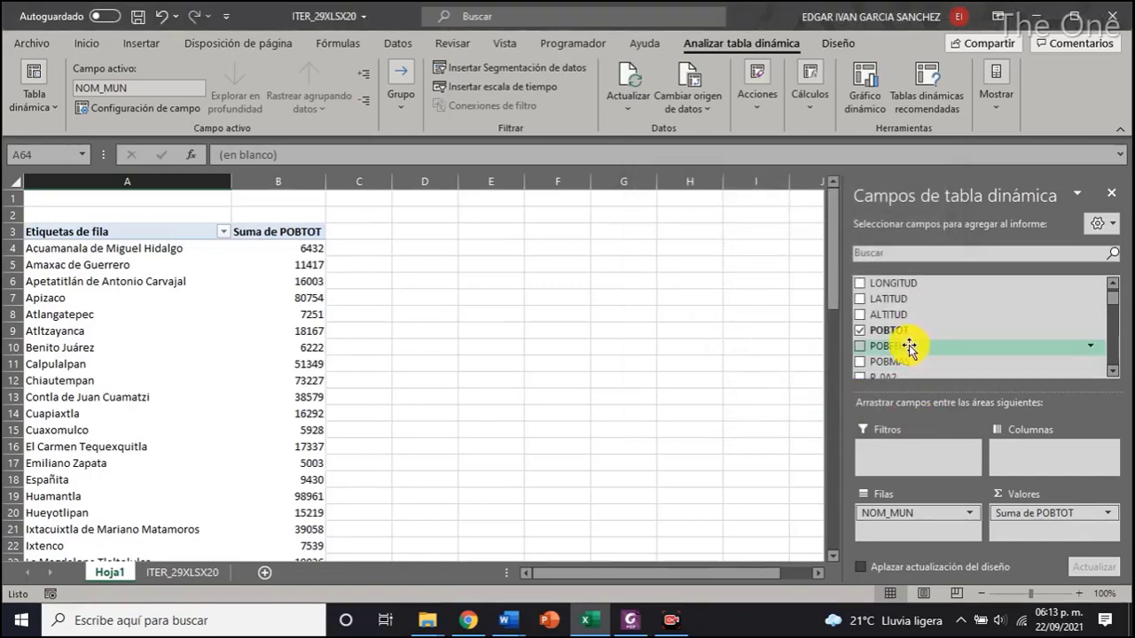
Add the POBFEM field to the pivot table's values
{"action": "left_click_drag", "start_coordinate": [909, 347], "coordinate": [1035, 523]}
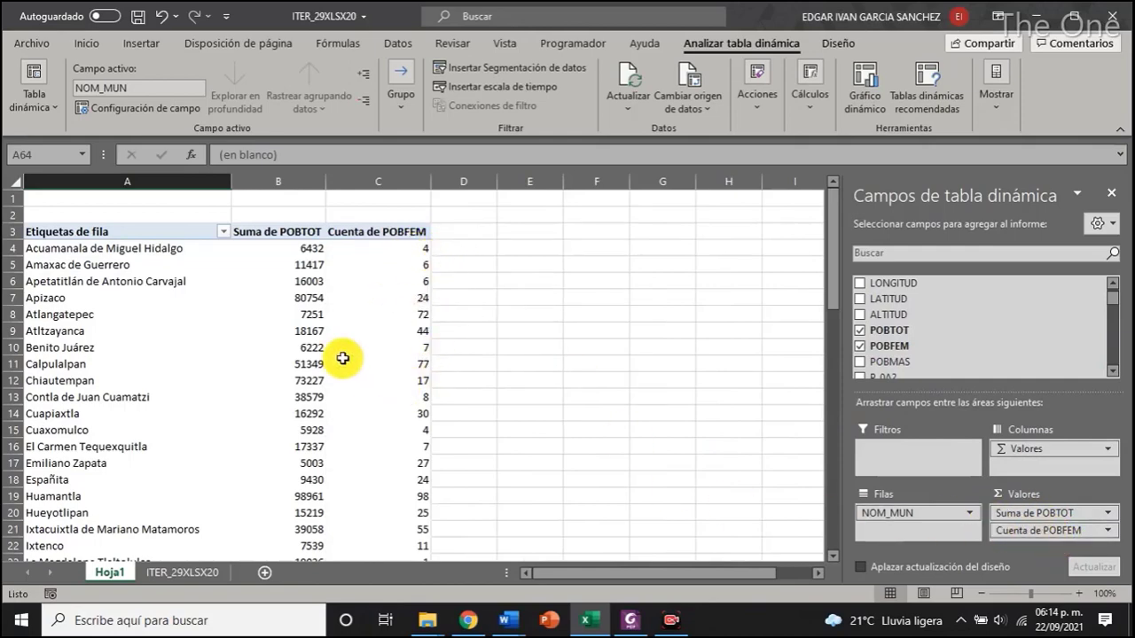
Filter NOM_MUN on the ITER_29XLSX20 sheet to Acuamanala de Miguel Hidalgo, check its localities in NOM_LOC, and return to Hoja1
{"action": "left_click", "coordinate": [196, 573]}
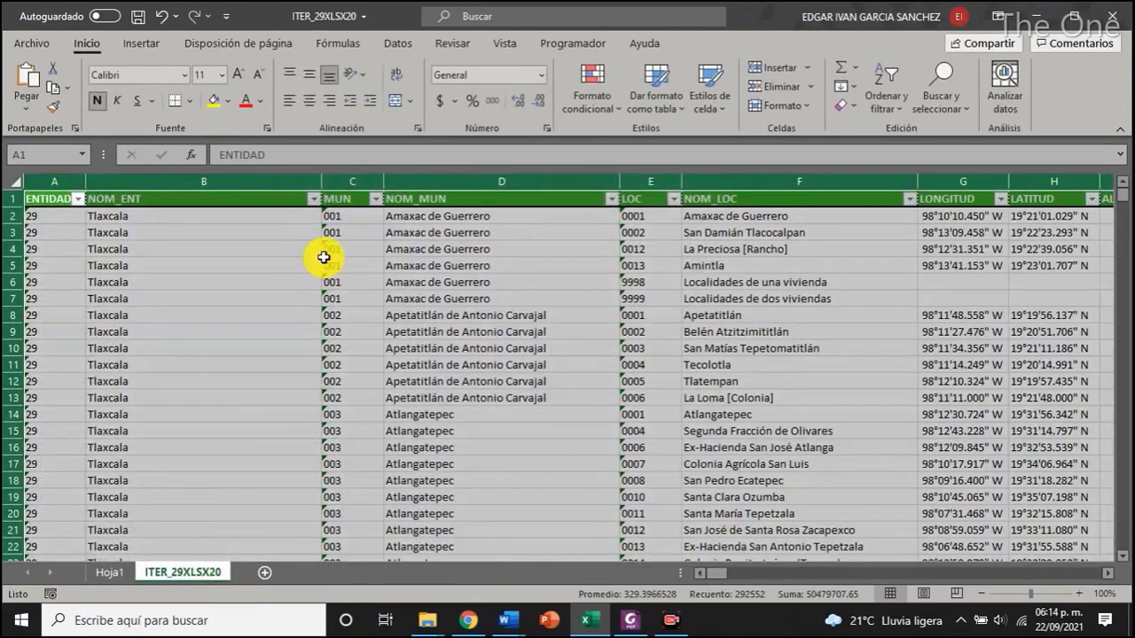
{"action": "left_click", "coordinate": [612, 199]}
{"action": "left_click", "coordinate": [450, 396]}
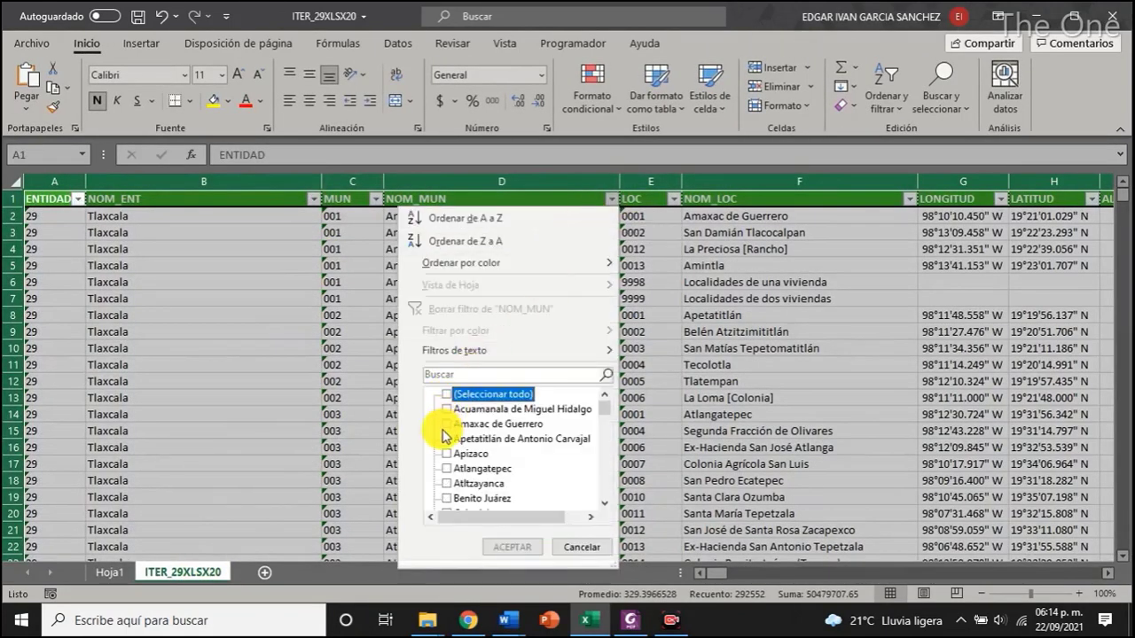
{"action": "left_click", "coordinate": [447, 411]}
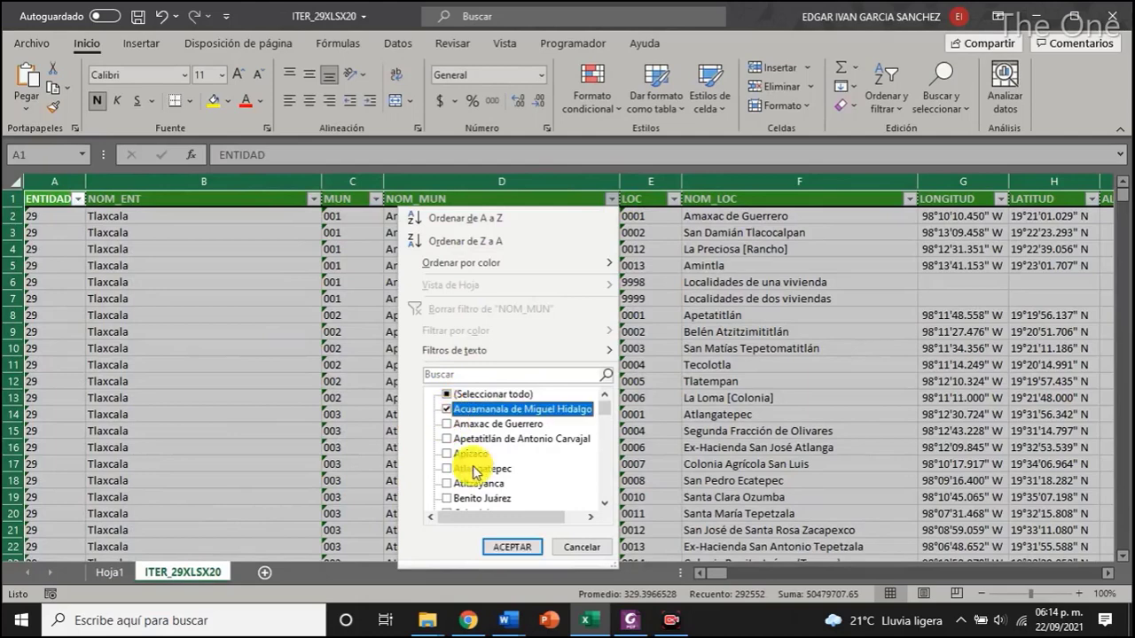
{"action": "left_click", "coordinate": [514, 548]}
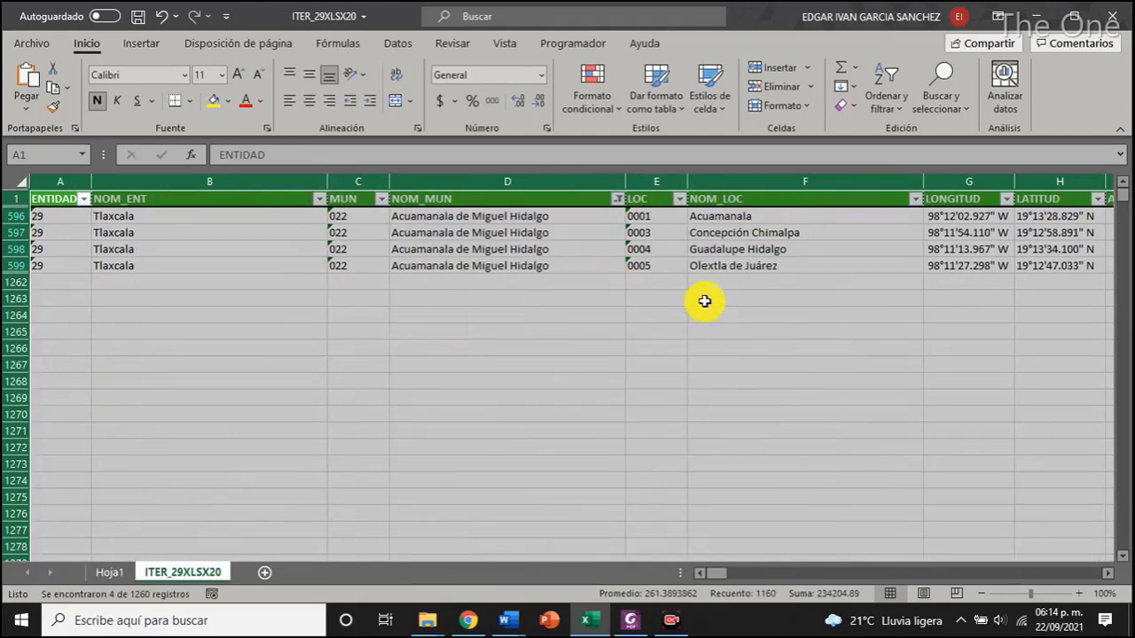
{"action": "left_click", "coordinate": [701, 299]}
{"action": "left_click_drag", "start_coordinate": [722, 217], "coordinate": [732, 263]}
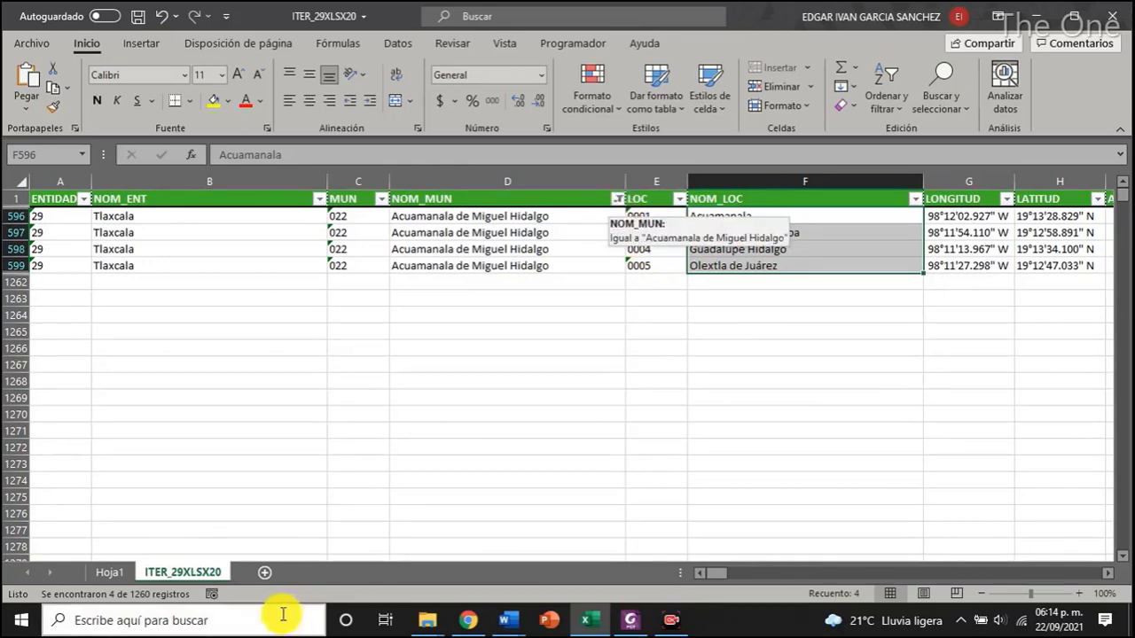
{"action": "left_click", "coordinate": [115, 570]}
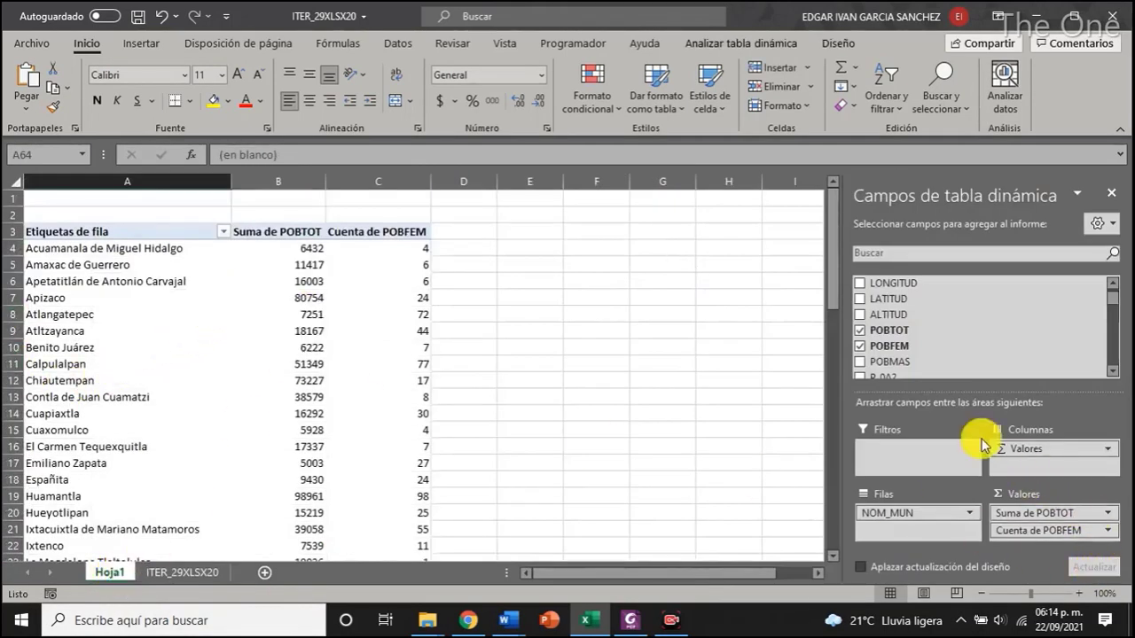
Change the POBFEM value field's calculation to Suma
{"action": "left_click", "coordinate": [1108, 531]}
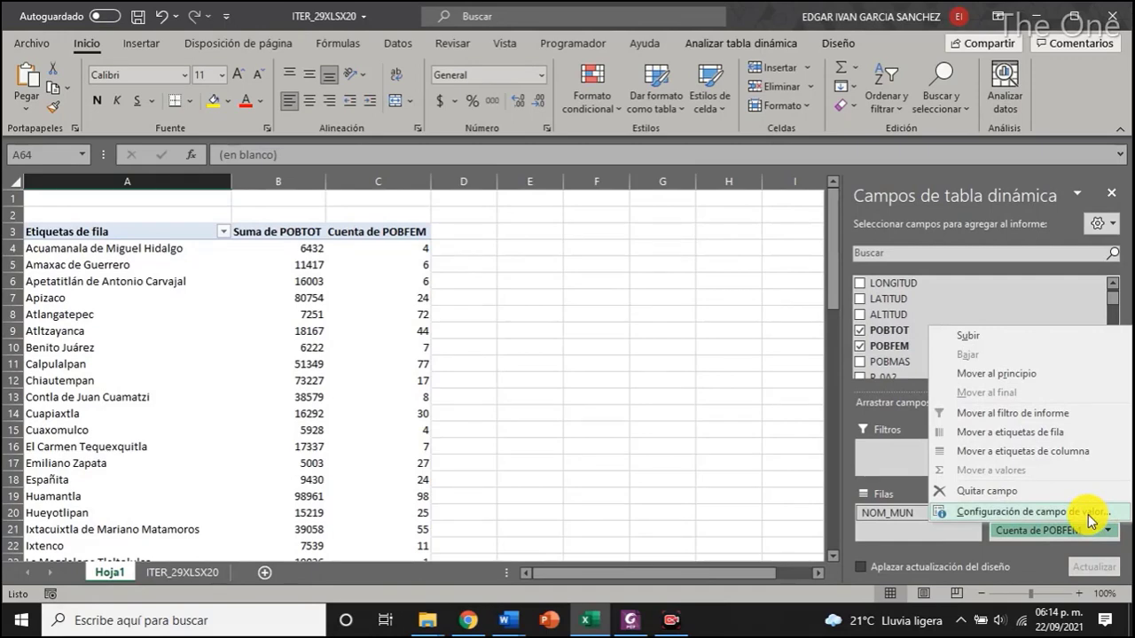
{"action": "left_click", "coordinate": [1090, 512]}
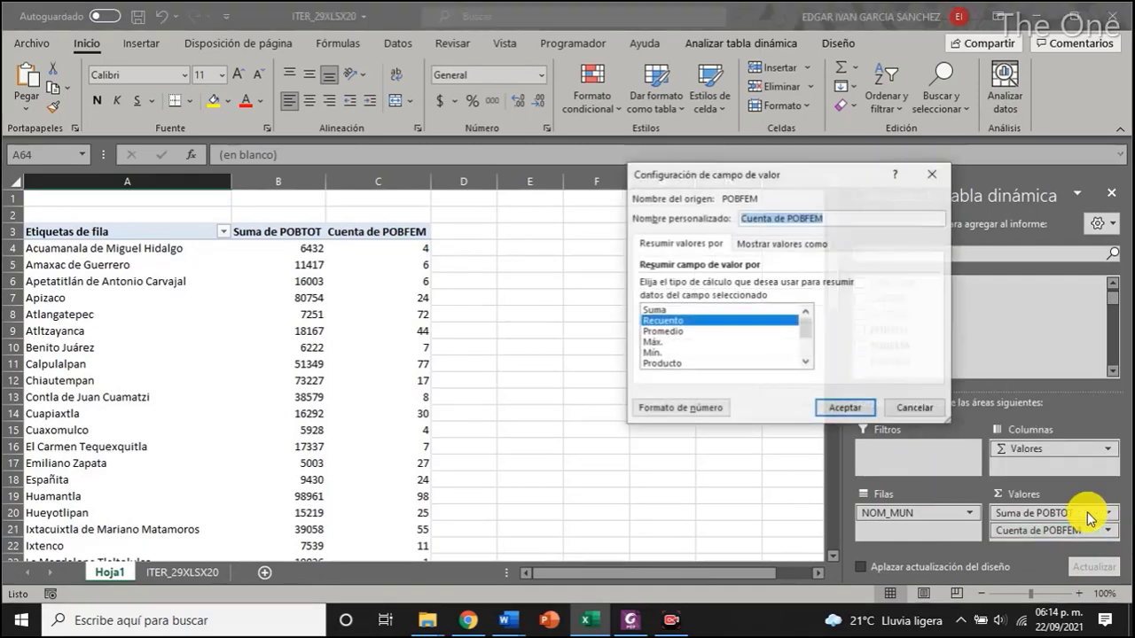
{"action": "left_click", "coordinate": [687, 310]}
{"action": "left_click", "coordinate": [845, 407]}
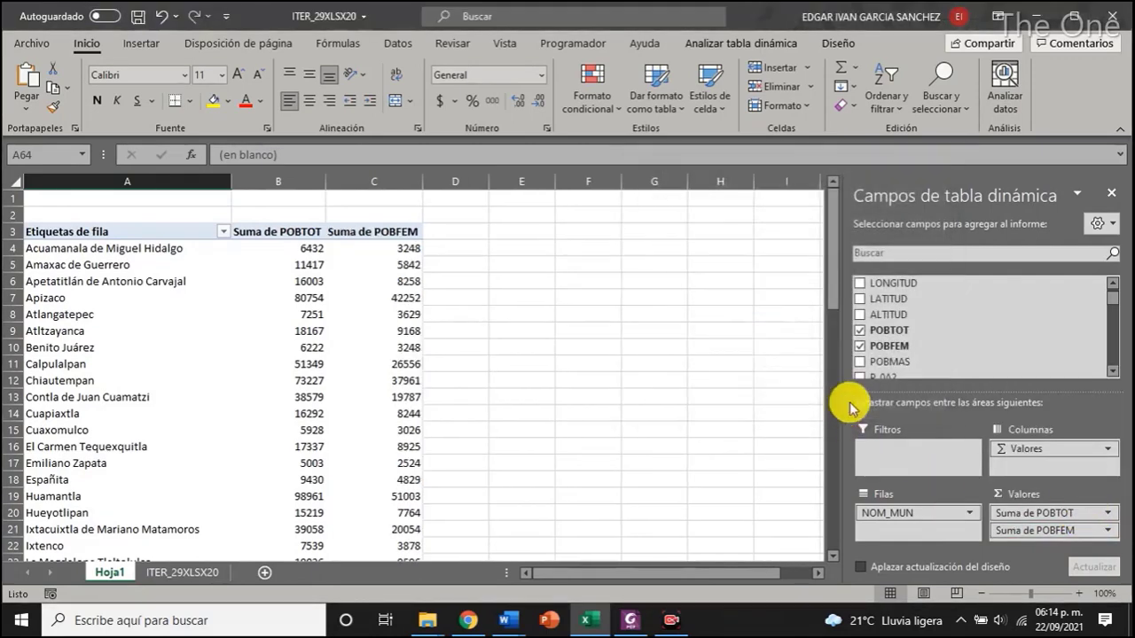
Add the POBMAS field to the pivot table's values and summarize it by Suma
{"action": "left_click_drag", "start_coordinate": [924, 360], "coordinate": [1039, 541]}
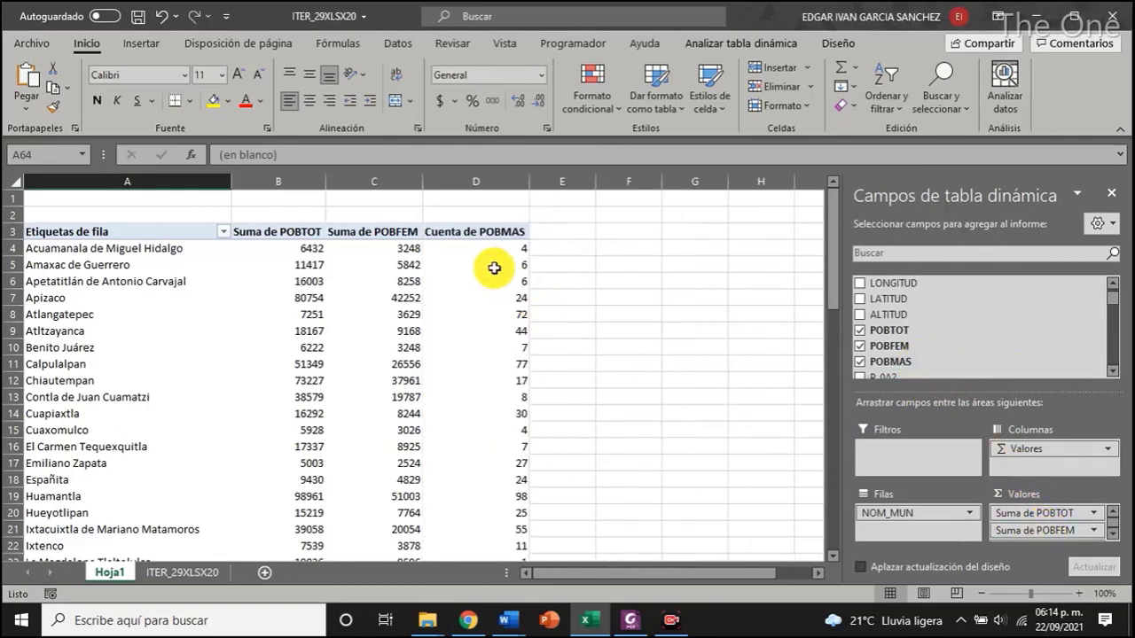
{"action": "right_click", "coordinate": [476, 231]}
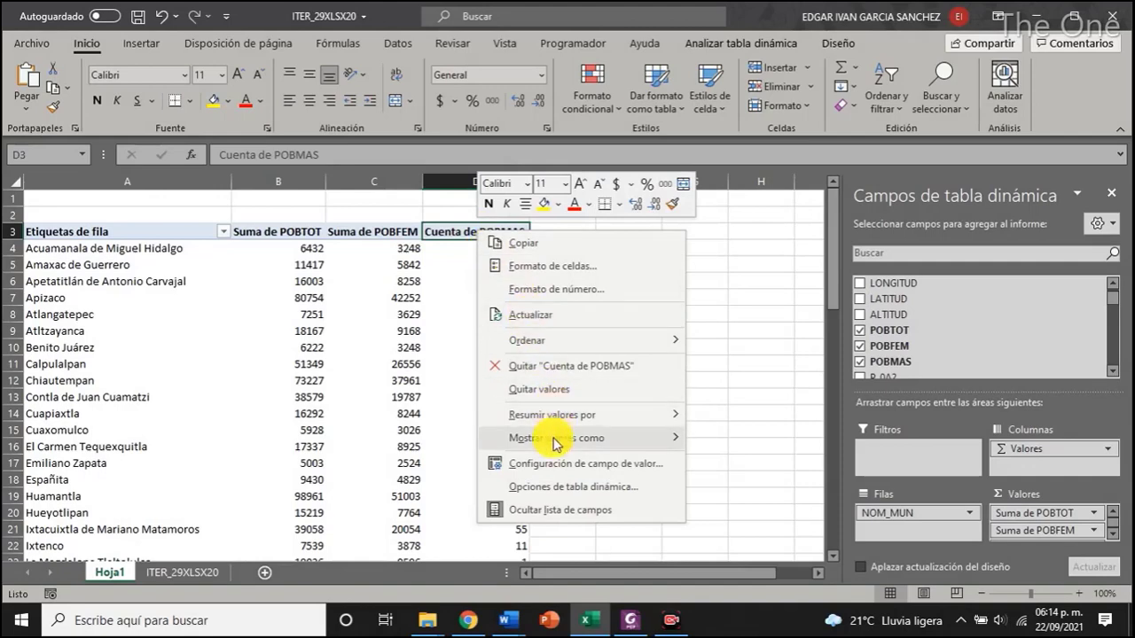
{"action": "left_click", "coordinate": [563, 464]}
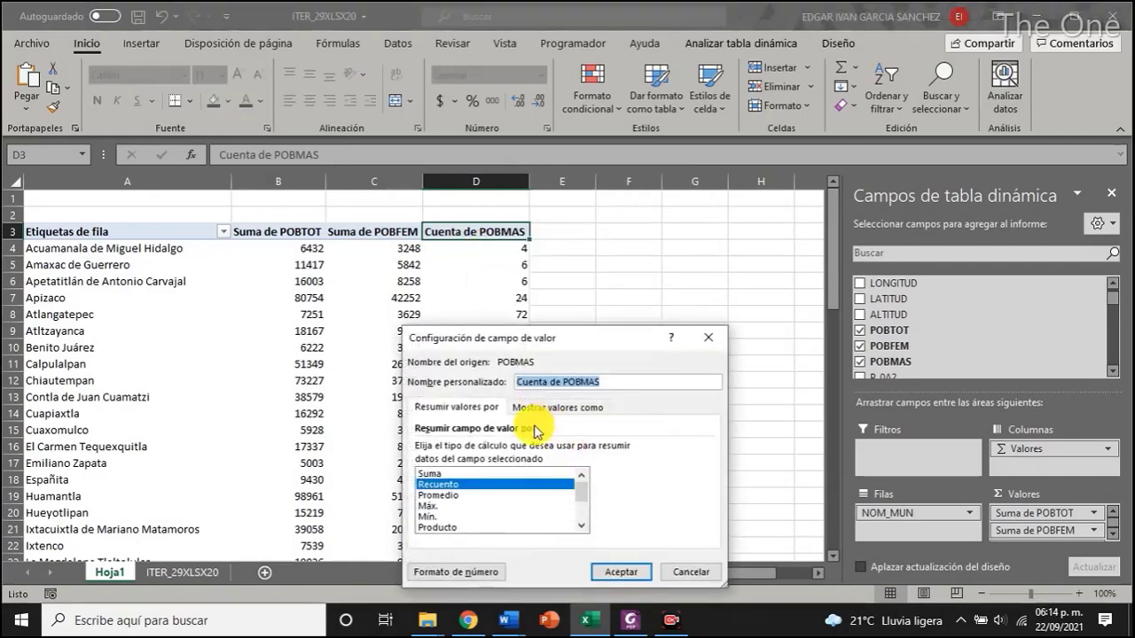
{"action": "left_click", "coordinate": [440, 474]}
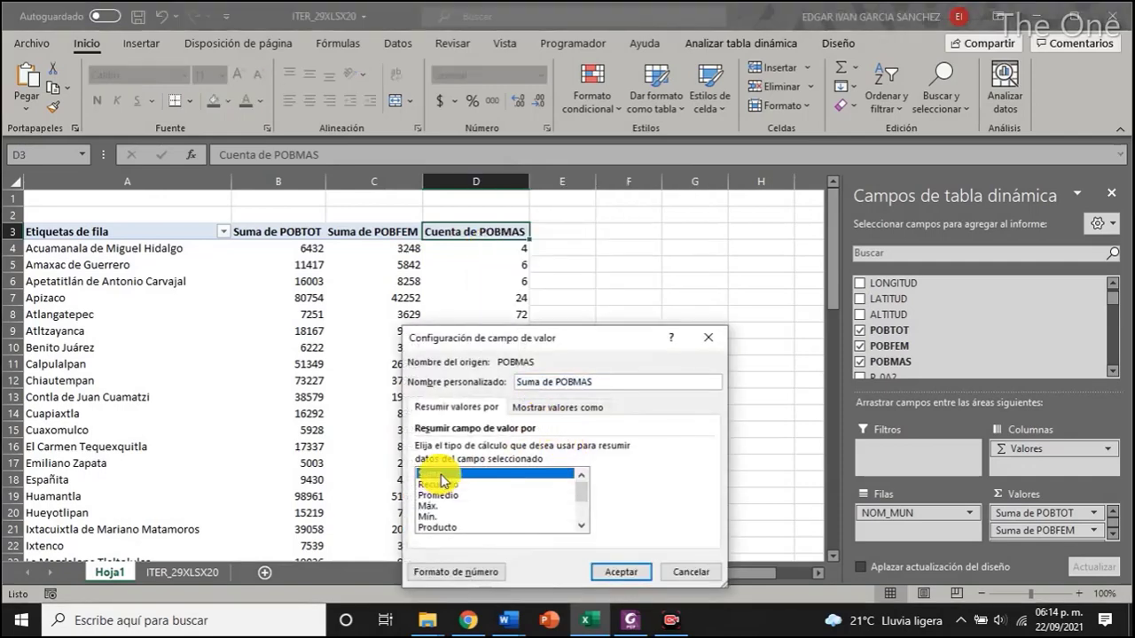
{"action": "left_click", "coordinate": [620, 572]}
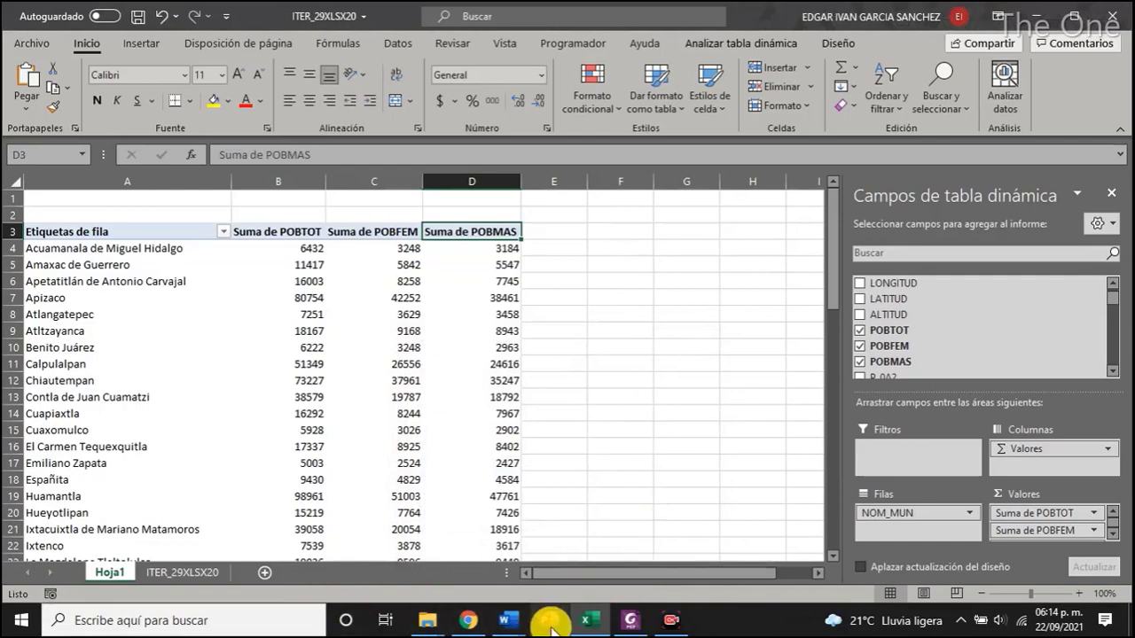
Check the list of required population data in the Ejercicio_2_TablasDinámicas document in Word and return to the Excel workbook
{"action": "mouse_move", "coordinate": [507, 625]}
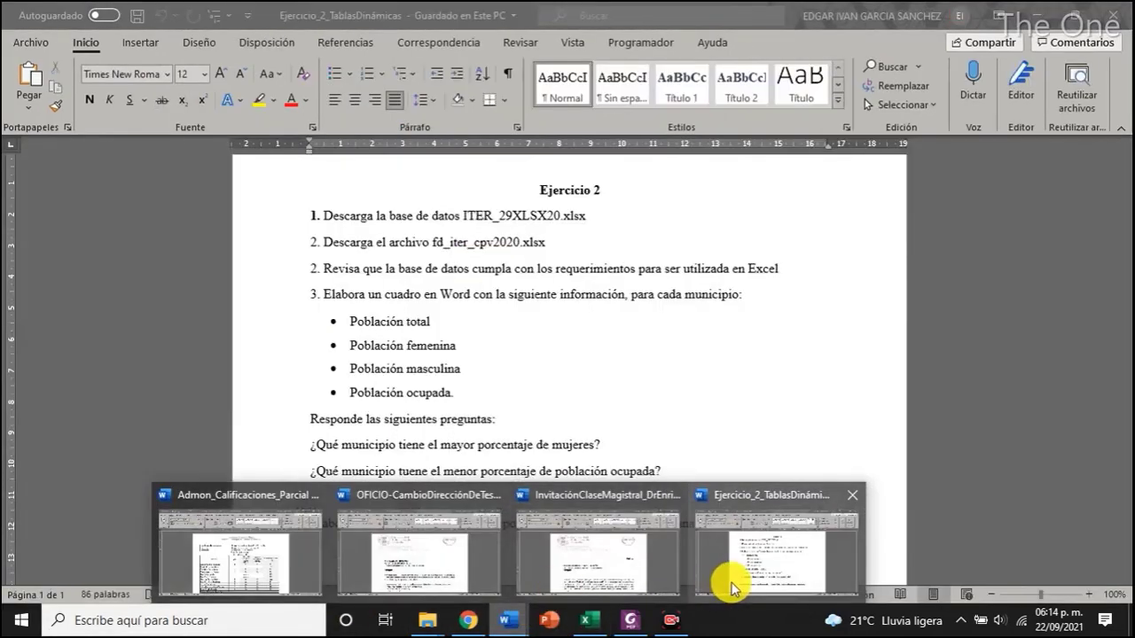
{"action": "left_click", "coordinate": [729, 582]}
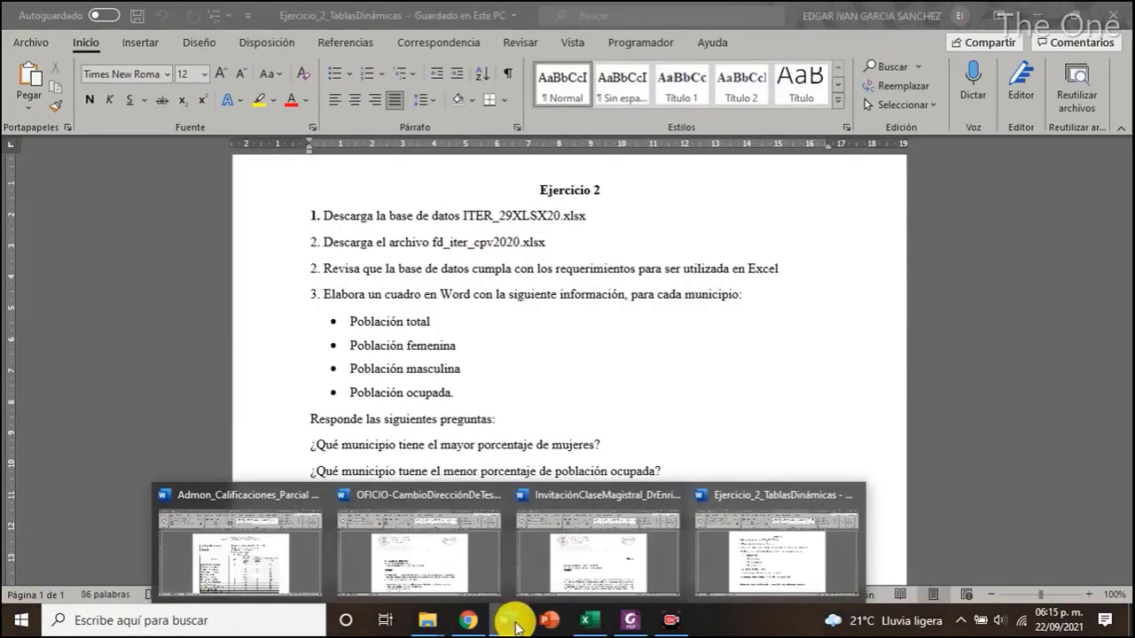
{"action": "left_click", "coordinate": [629, 621]}
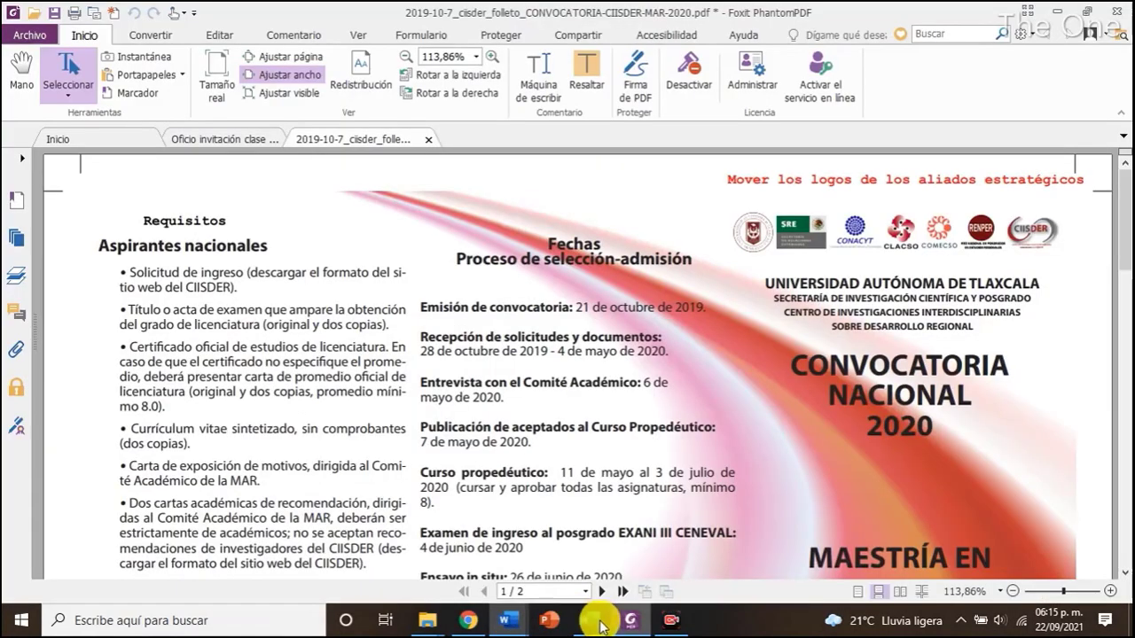
{"action": "left_click", "coordinate": [586, 623]}
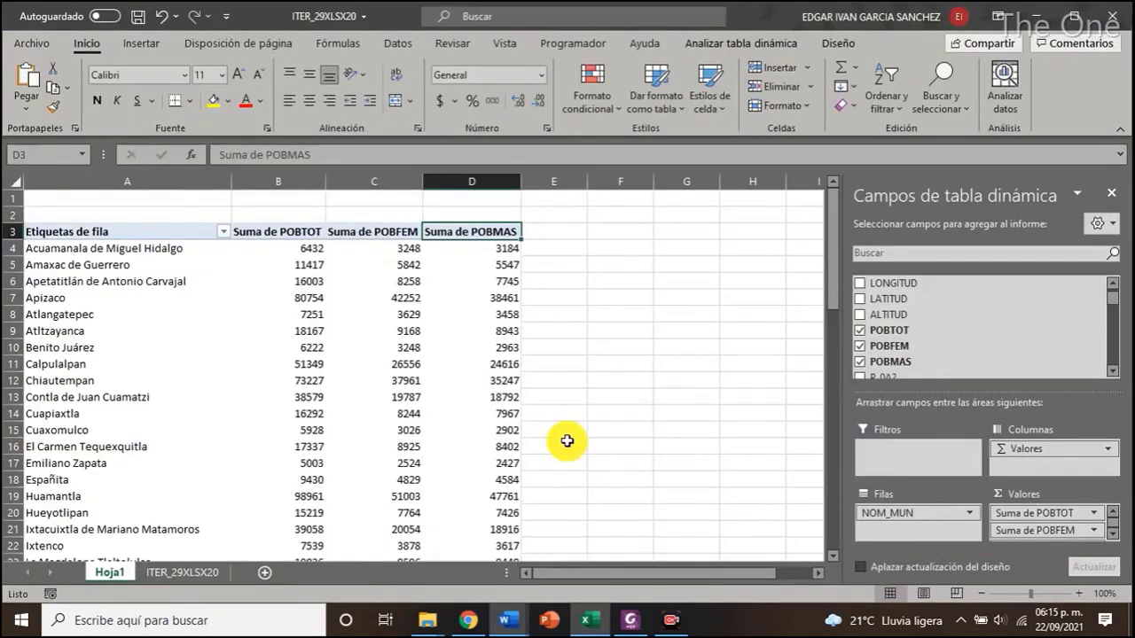
Look through the pivot table's field list for the employed population field
{"action": "scroll", "coordinate": [942, 344], "scroll_direction": "down", "scroll_amount": 1}
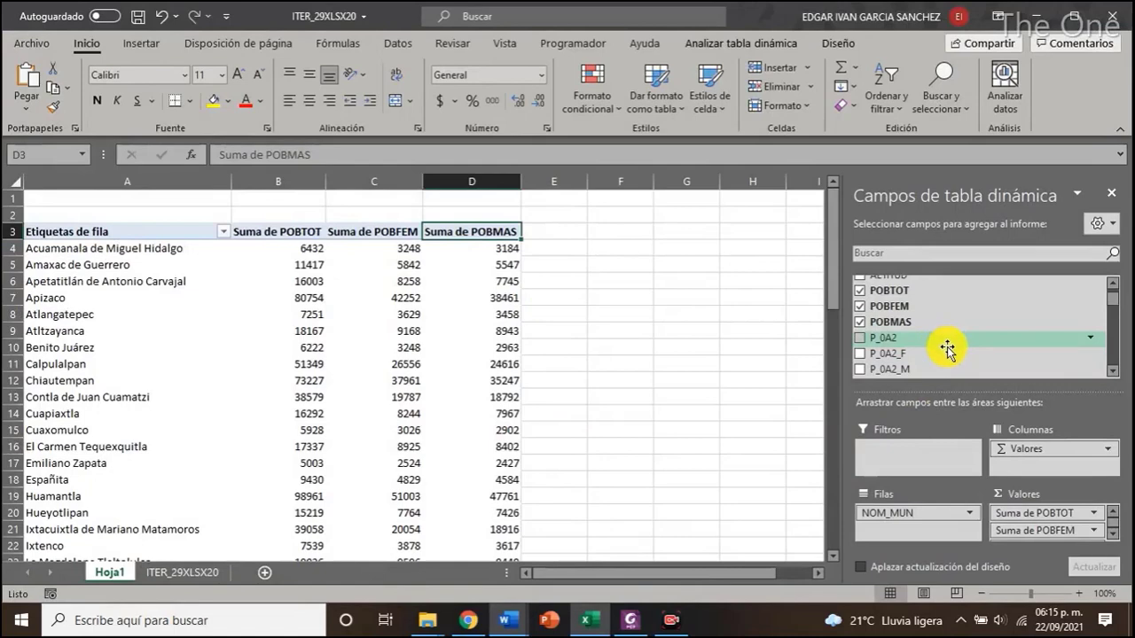
{"action": "scroll", "coordinate": [947, 347], "scroll_direction": "down", "scroll_amount": 4}
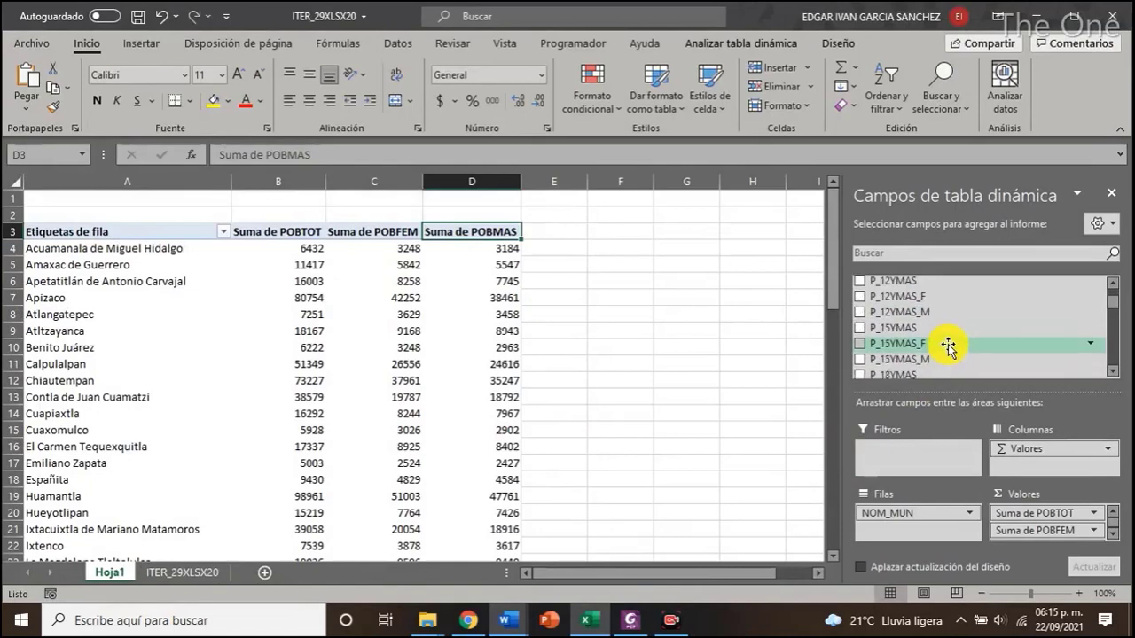
{"action": "scroll", "coordinate": [947, 345], "scroll_direction": "down", "scroll_amount": 10}
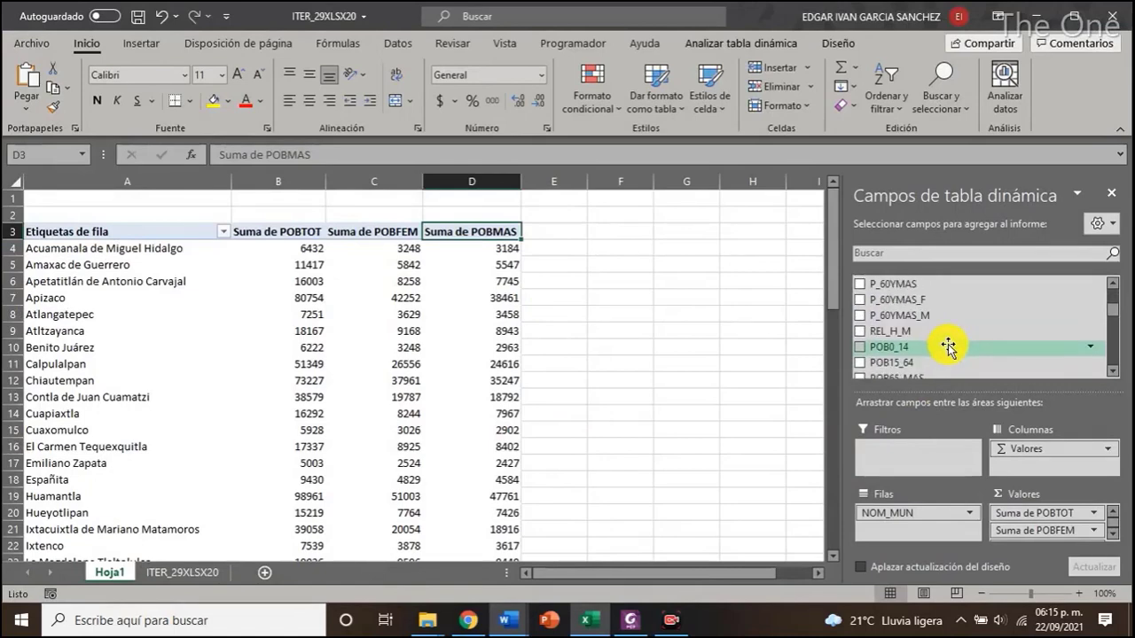
{"action": "scroll", "coordinate": [948, 346], "scroll_direction": "down", "scroll_amount": 5}
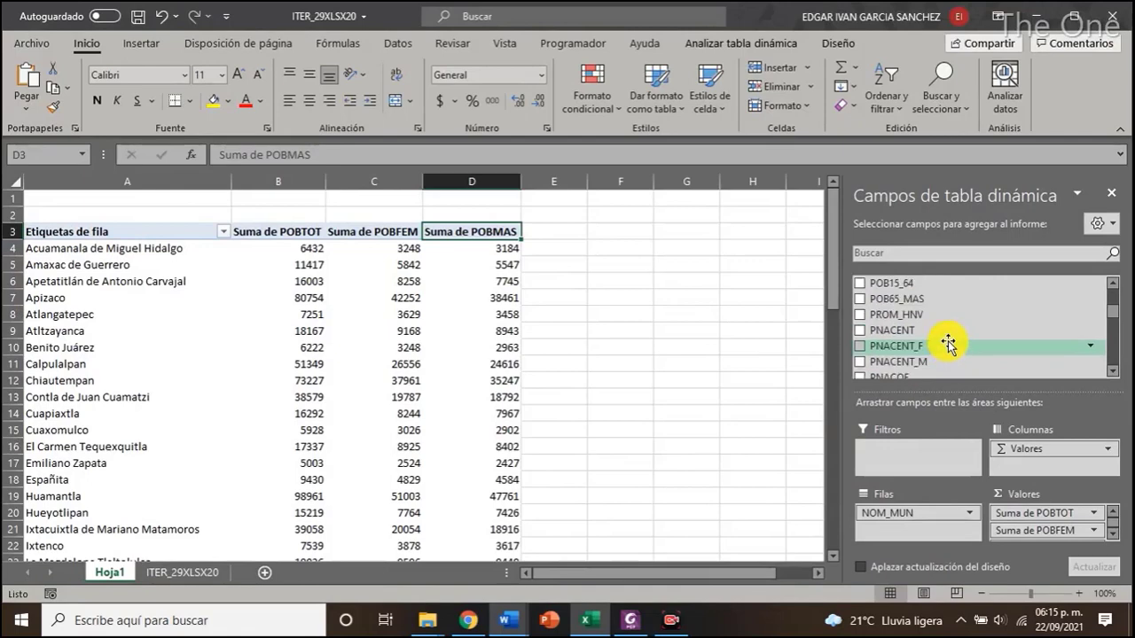
{"action": "scroll", "coordinate": [947, 345], "scroll_direction": "down", "scroll_amount": 3}
{"action": "scroll", "coordinate": [948, 344], "scroll_direction": "down", "scroll_amount": 3}
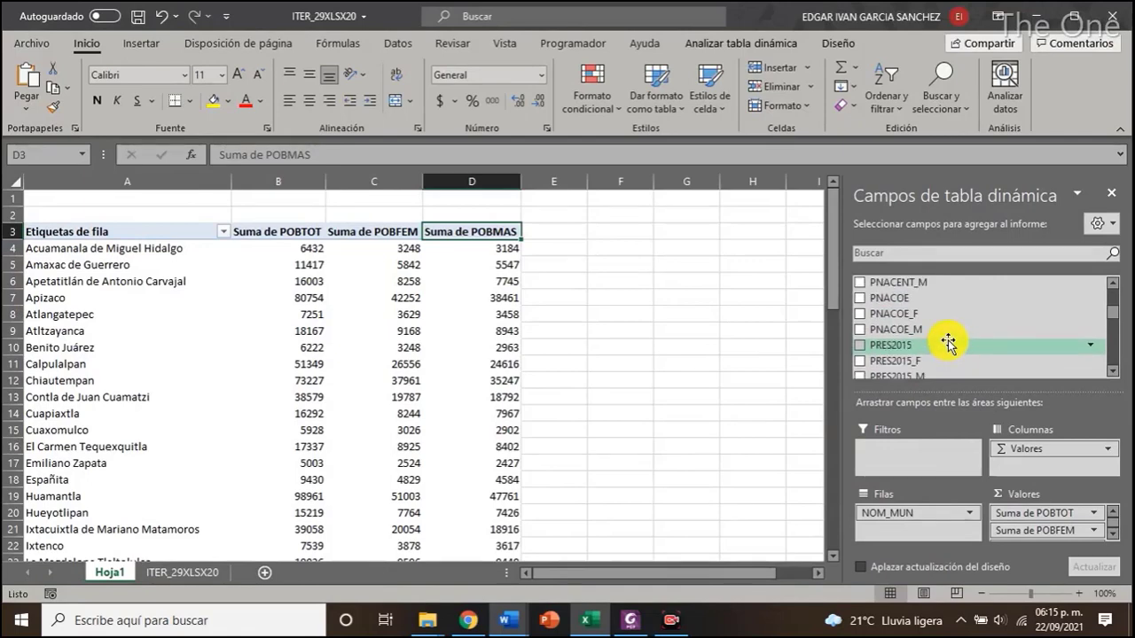
{"action": "scroll", "coordinate": [947, 344], "scroll_direction": "down", "scroll_amount": 4}
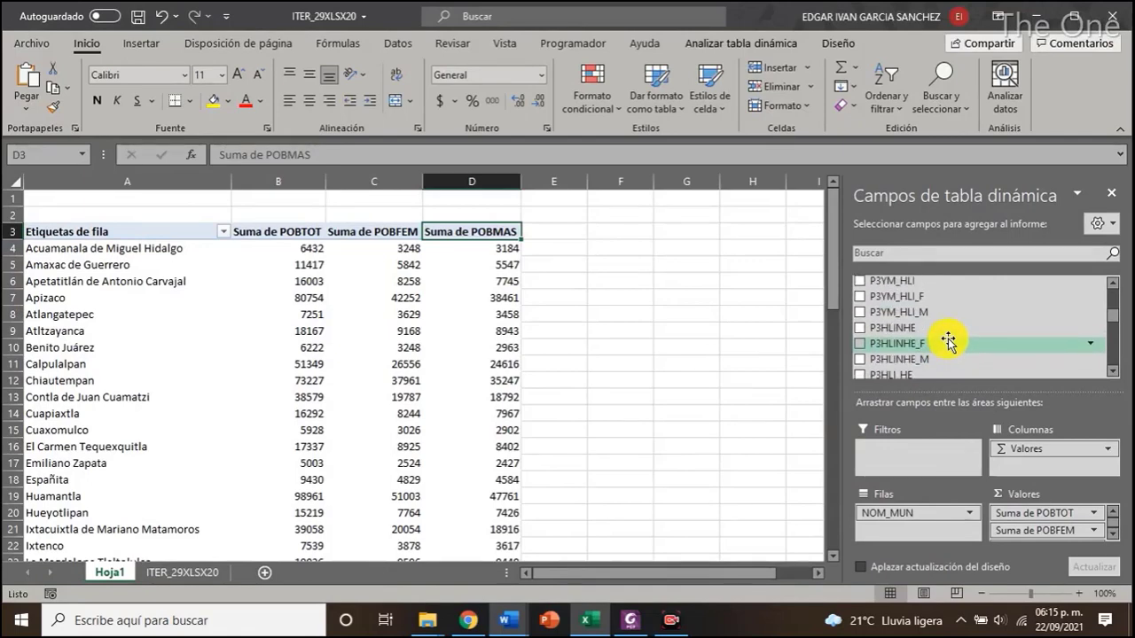
{"action": "scroll", "coordinate": [947, 343], "scroll_direction": "down", "scroll_amount": 5}
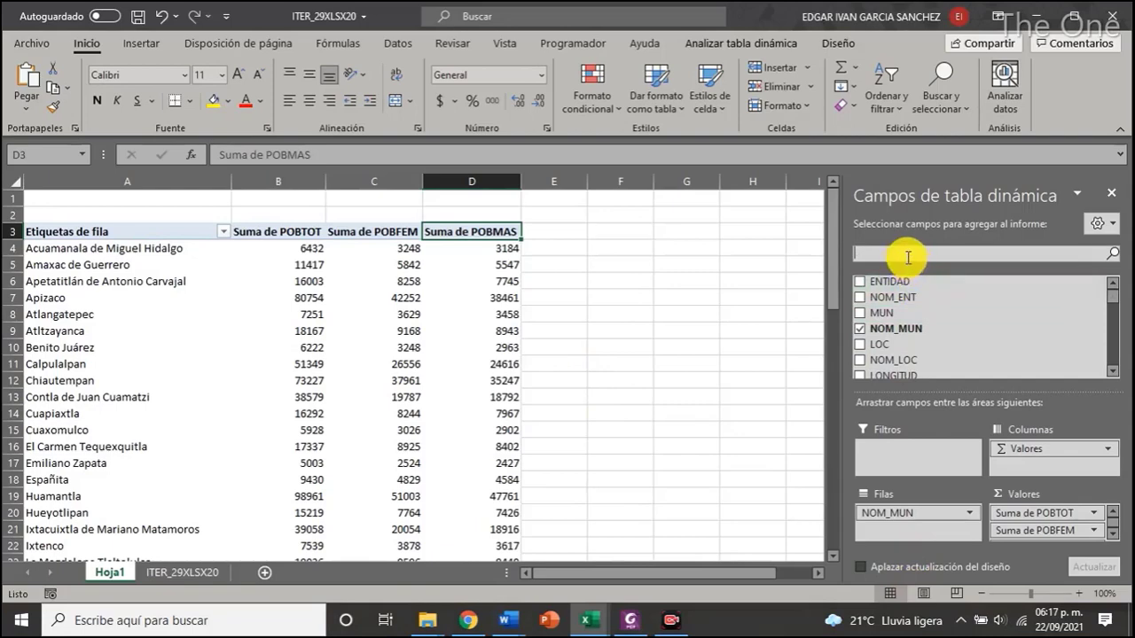
Search the pivot table's field list for "oc" and add POCUPADA to the values area
{"action": "type", "text": "oc"}
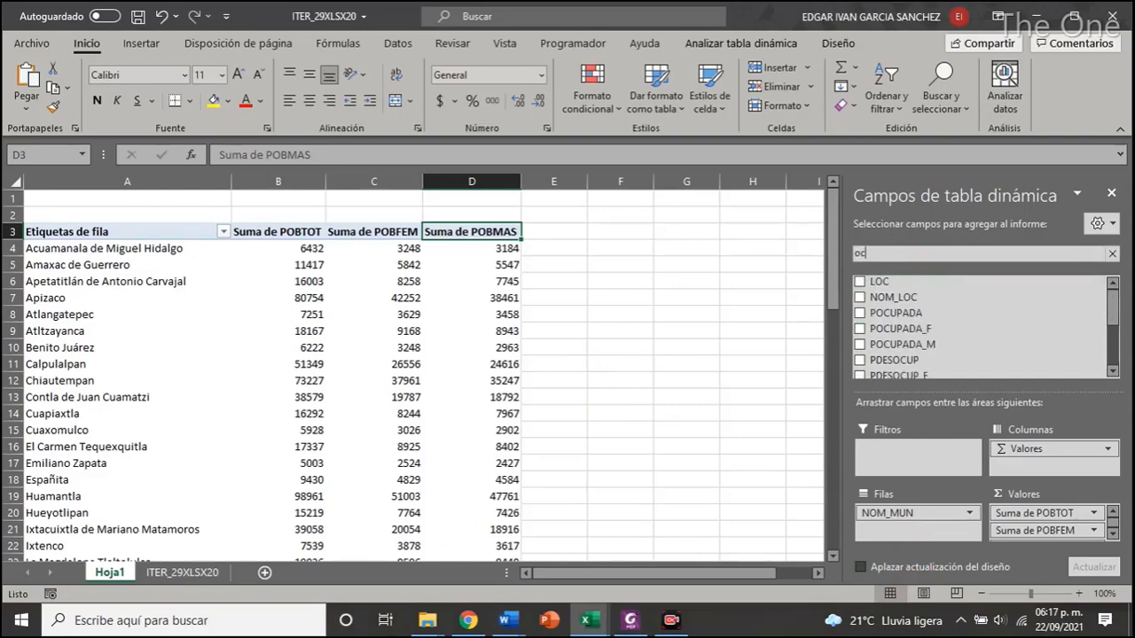
{"action": "left_click", "coordinate": [856, 313]}
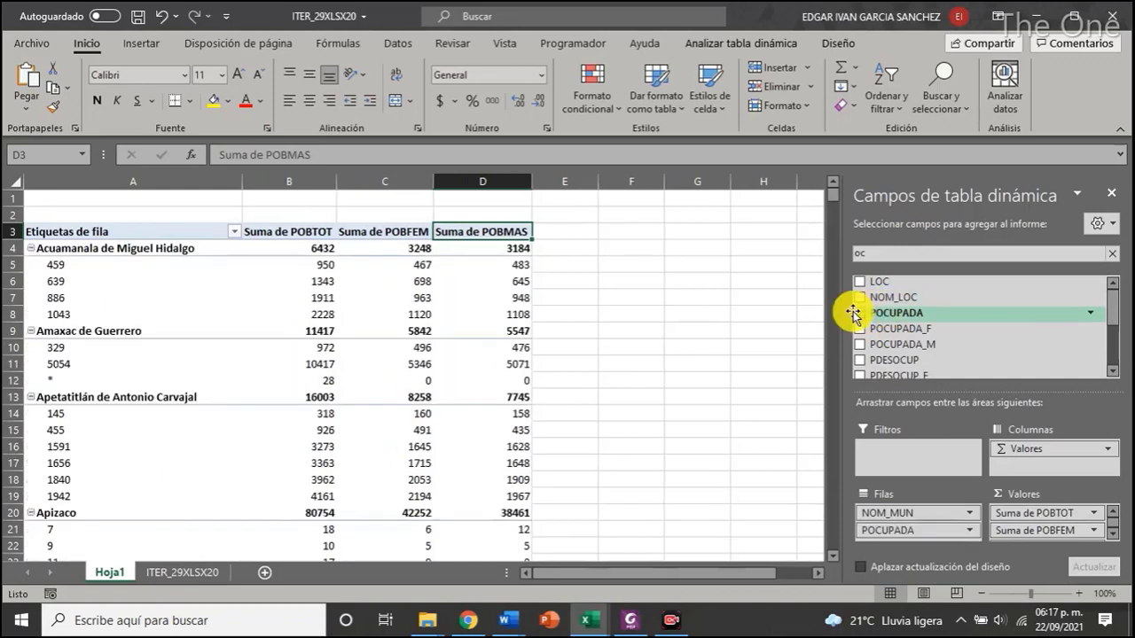
{"action": "left_click", "coordinate": [859, 314]}
{"action": "left_click_drag", "start_coordinate": [893, 315], "coordinate": [1029, 543]}
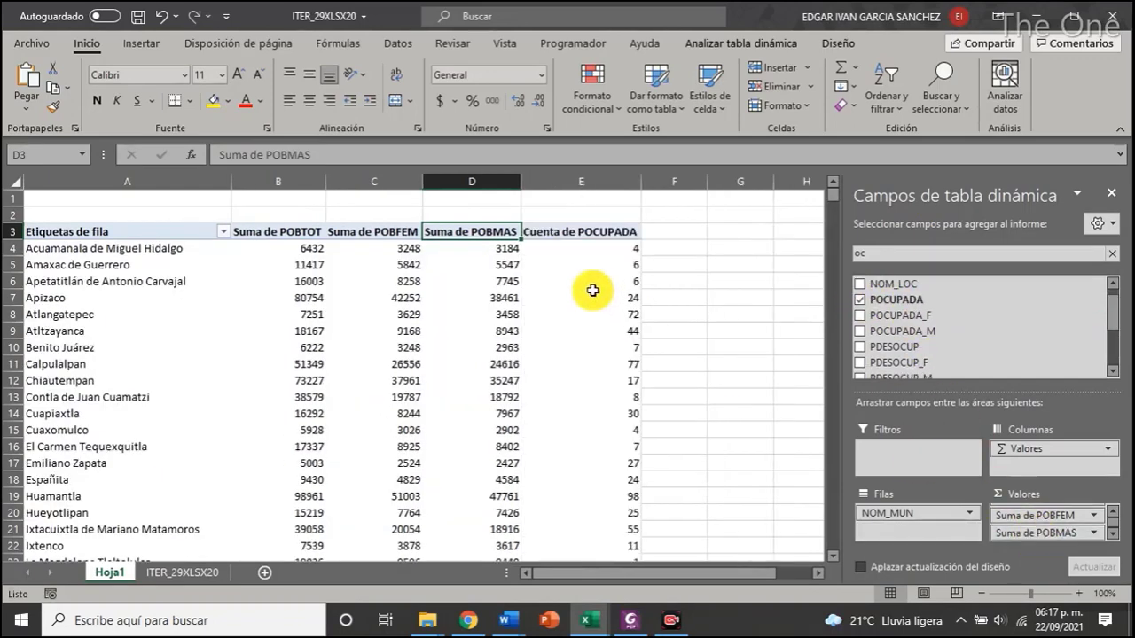
Change the POCUPADA value field's calculation to Suma
{"action": "left_click", "coordinate": [600, 233]}
{"action": "right_click", "coordinate": [601, 233]}
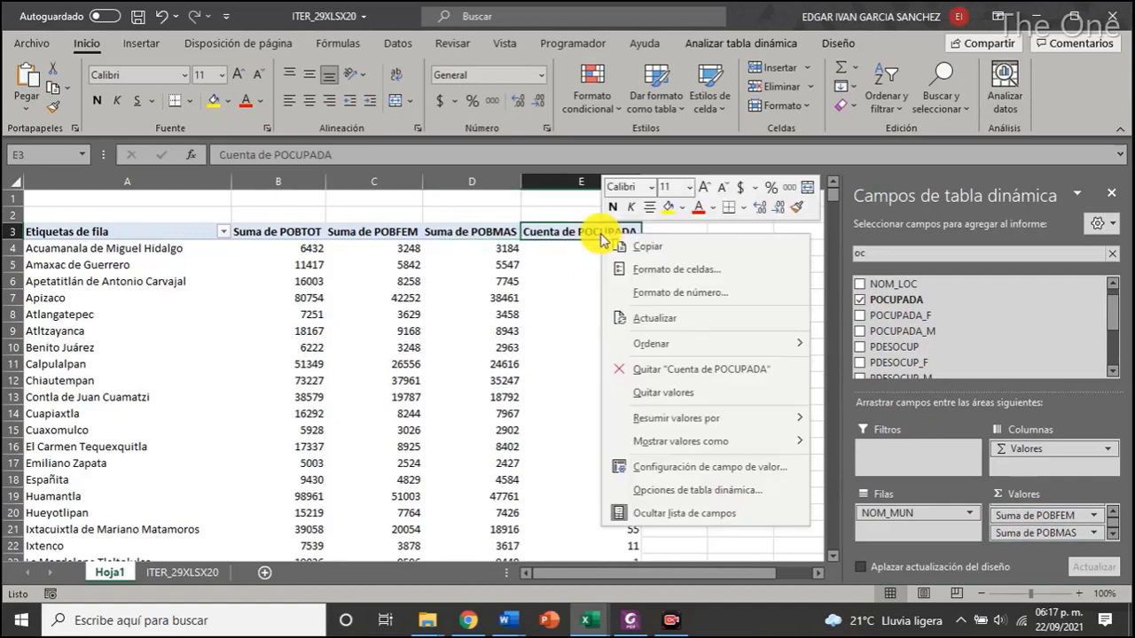
{"action": "left_click", "coordinate": [676, 468]}
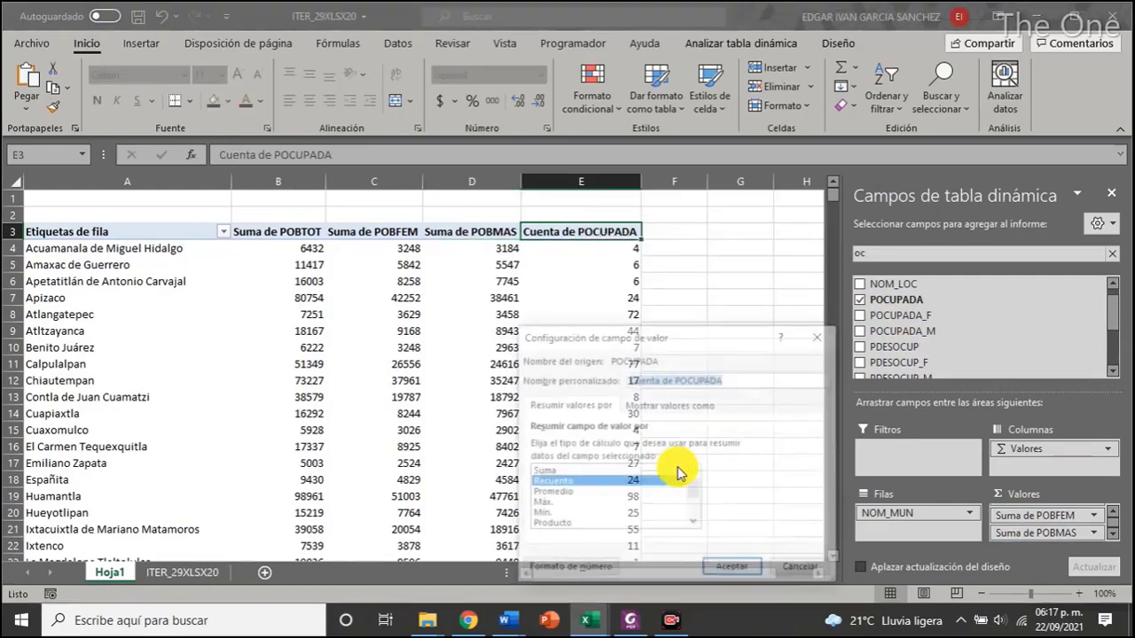
{"action": "left_click", "coordinate": [548, 470]}
{"action": "left_click", "coordinate": [730, 568]}
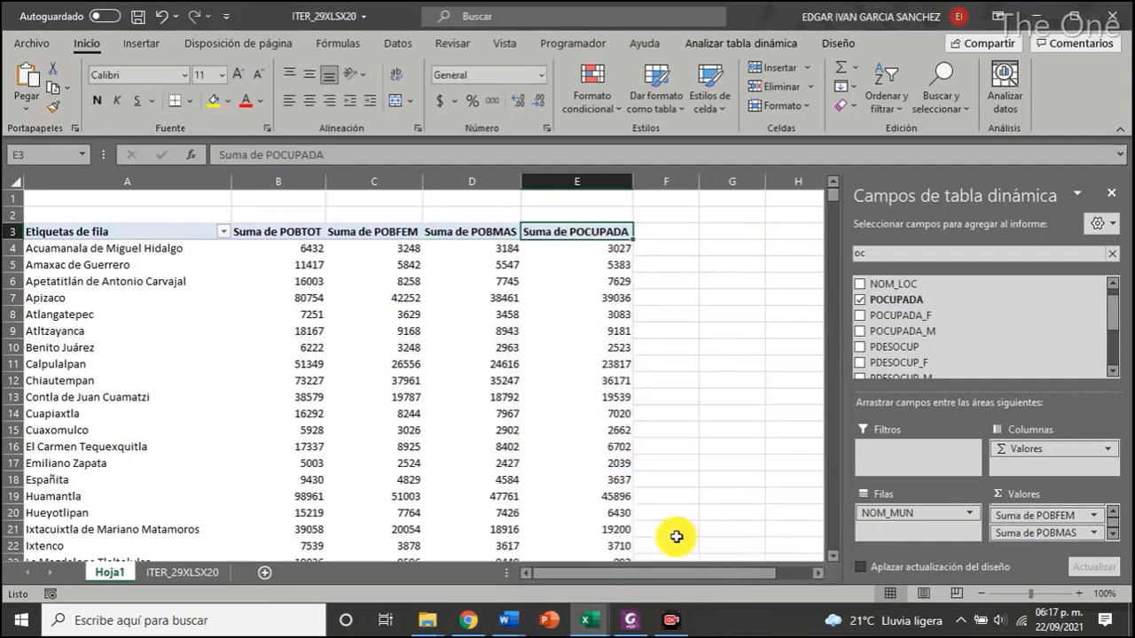
Filter the pivot table's municipality row labels to exclude the (en blanco) item
{"action": "scroll", "coordinate": [397, 361], "scroll_direction": "down", "scroll_amount": 7}
{"action": "scroll", "coordinate": [396, 361], "scroll_direction": "down", "scroll_amount": 13}
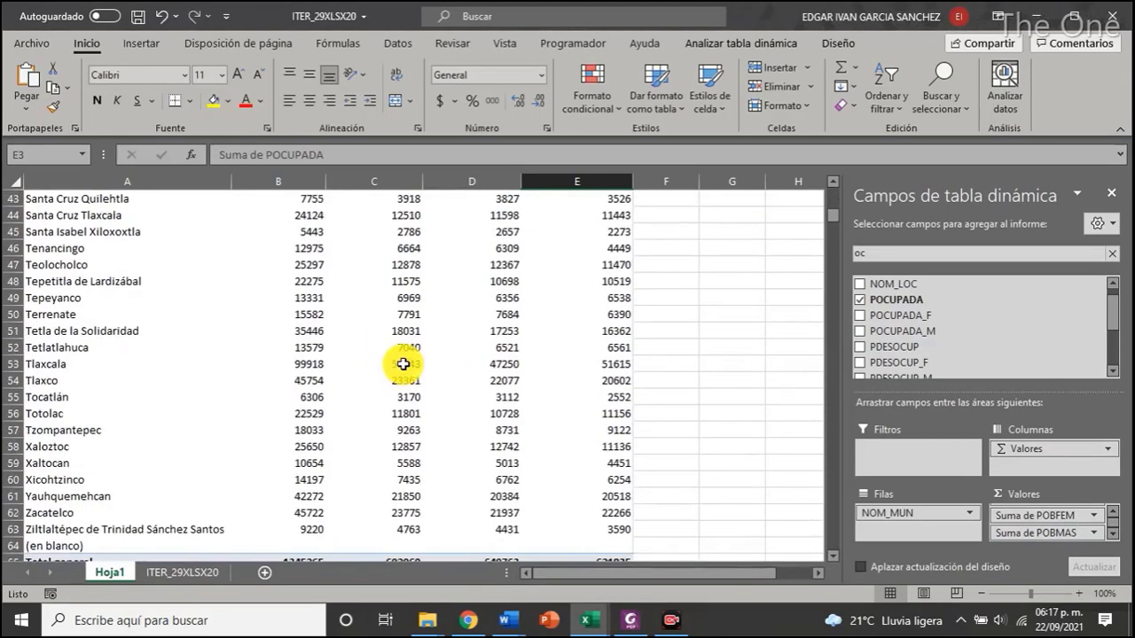
{"action": "scroll", "coordinate": [403, 364], "scroll_direction": "up", "scroll_amount": 1}
{"action": "scroll", "coordinate": [403, 364], "scroll_direction": "up", "scroll_amount": 16}
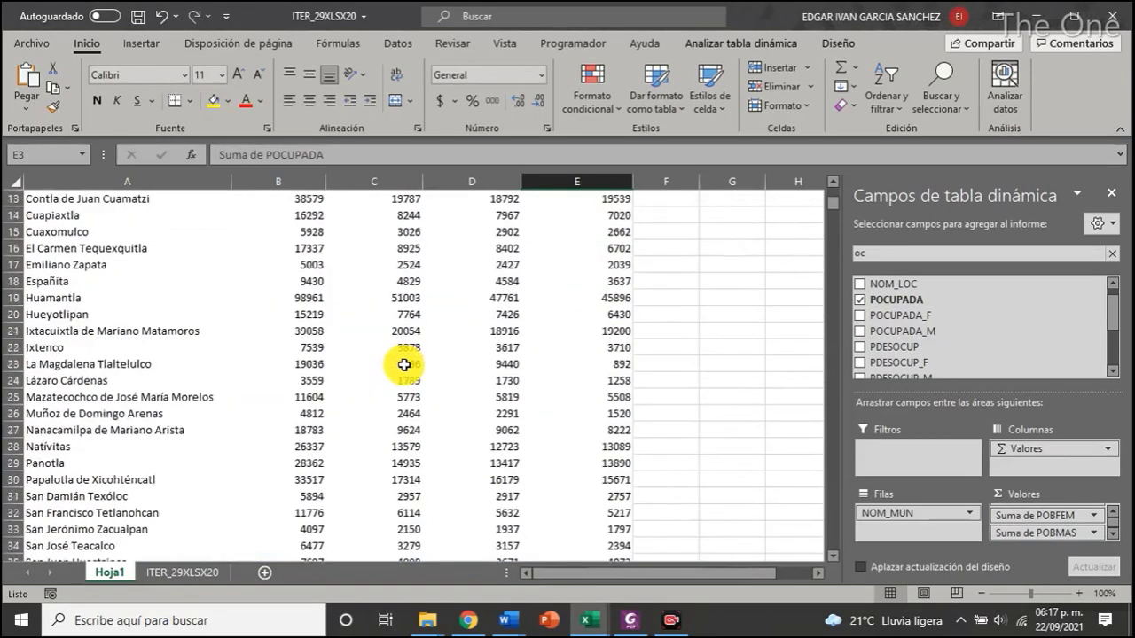
{"action": "scroll", "coordinate": [403, 363], "scroll_direction": "down", "scroll_amount": 14}
{"action": "scroll", "coordinate": [426, 372], "scroll_direction": "up", "scroll_amount": 1}
{"action": "scroll", "coordinate": [222, 413], "scroll_direction": "up", "scroll_amount": 16}
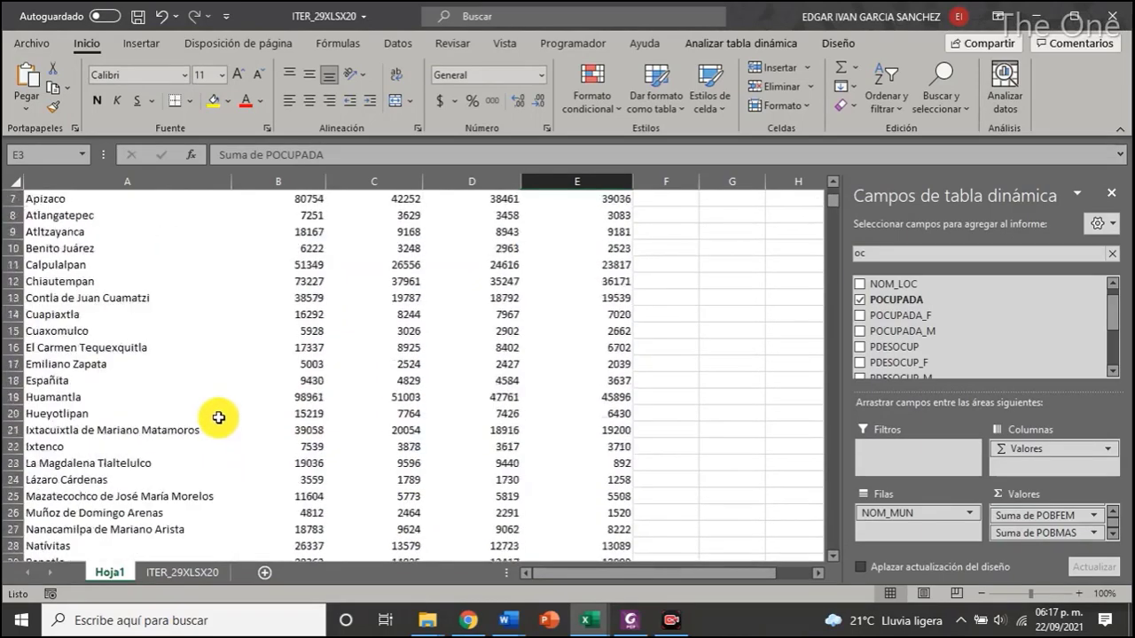
{"action": "left_click", "coordinate": [226, 236]}
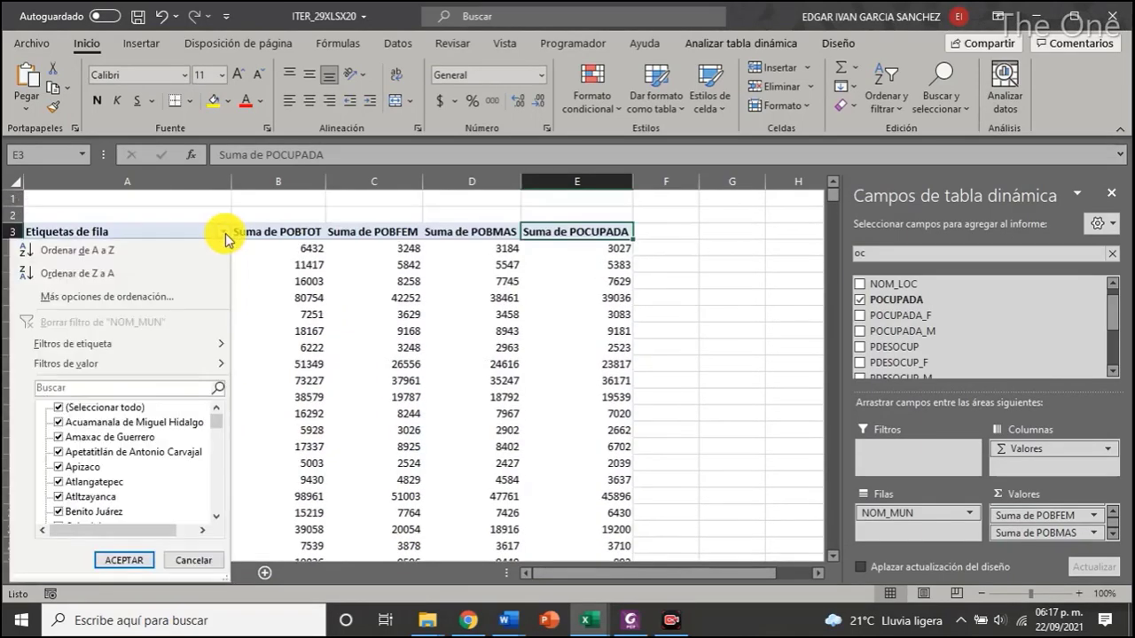
{"action": "left_click", "coordinate": [224, 235]}
{"action": "left_click", "coordinate": [223, 235]}
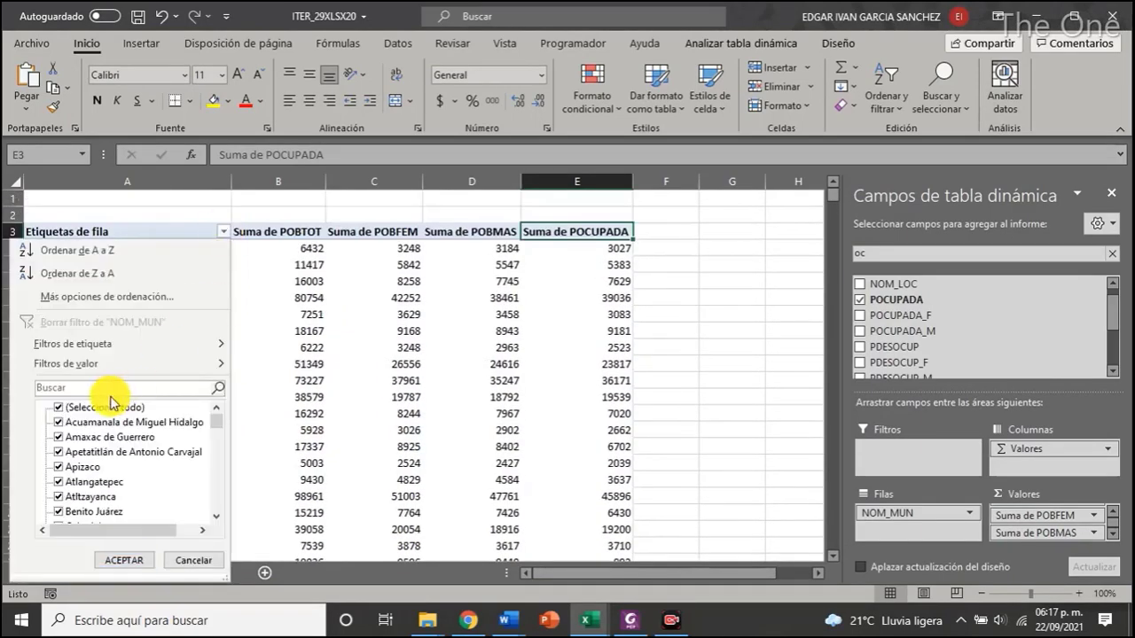
{"action": "left_click_drag", "start_coordinate": [220, 436], "coordinate": [235, 524]}
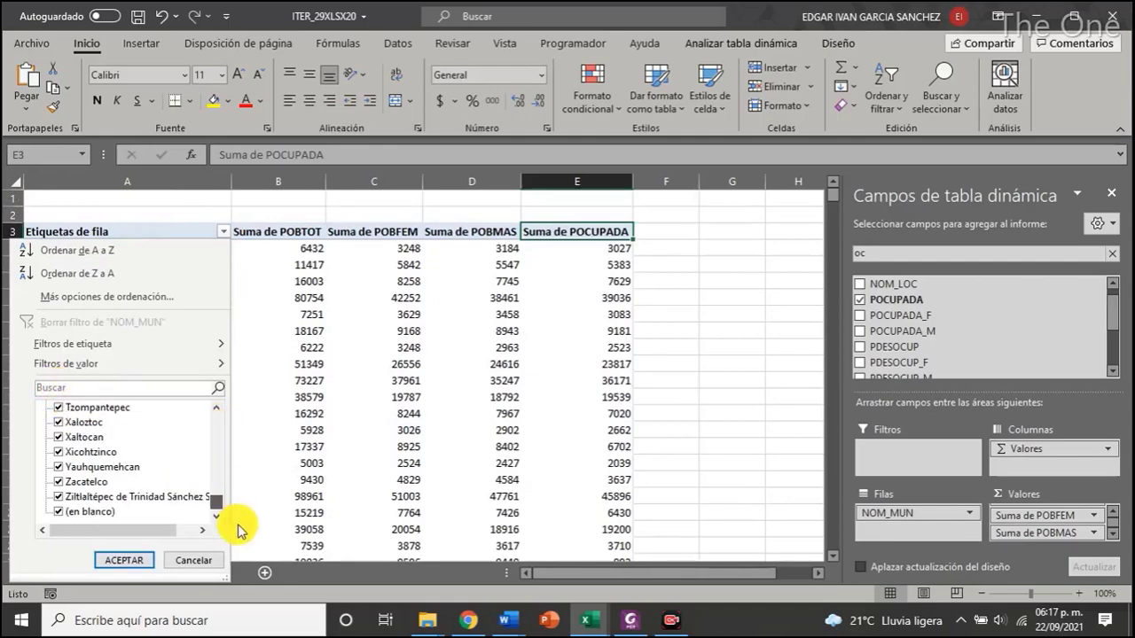
{"action": "left_click", "coordinate": [59, 511]}
{"action": "left_click", "coordinate": [124, 560]}
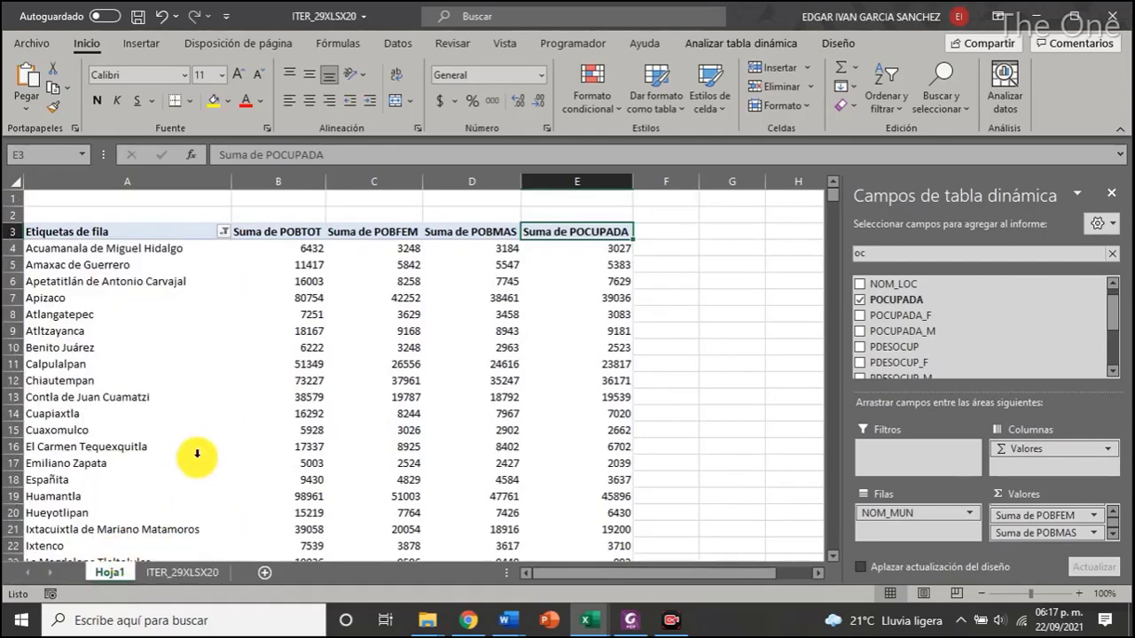
Review the filtered pivot table, read the questions in the Ejercicio_2_TablasDinámicas document in Word, and return to the ITER_29XLSX20 workbook
{"action": "scroll", "coordinate": [186, 443], "scroll_direction": "down", "scroll_amount": 11}
{"action": "scroll", "coordinate": [184, 433], "scroll_direction": "down", "scroll_amount": 5}
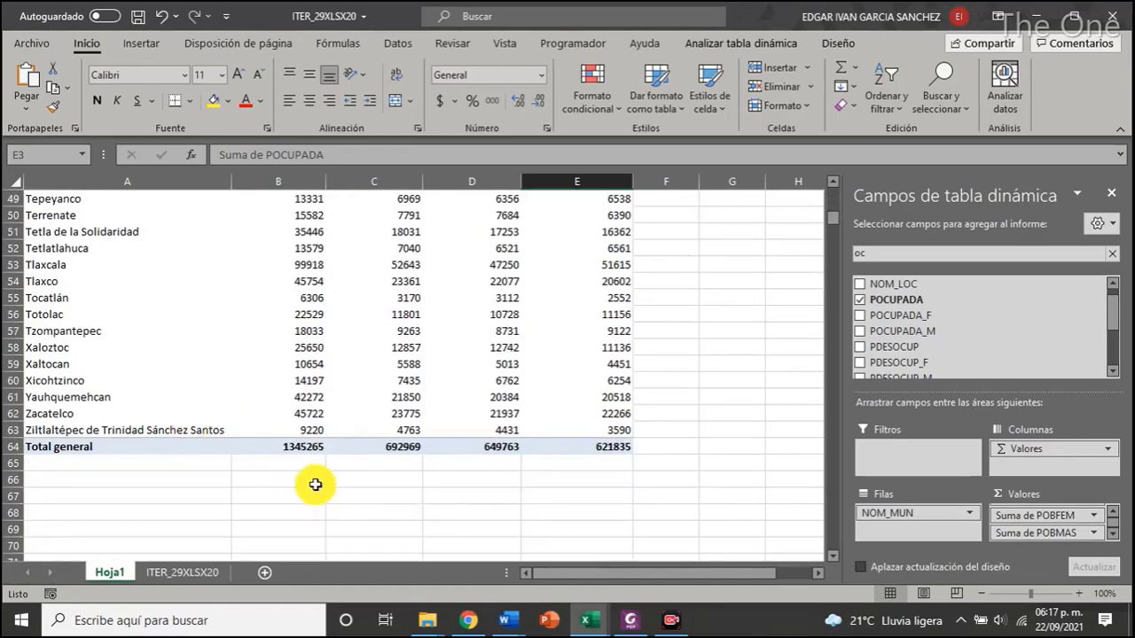
{"action": "scroll", "coordinate": [513, 527], "scroll_direction": "up", "scroll_amount": 16}
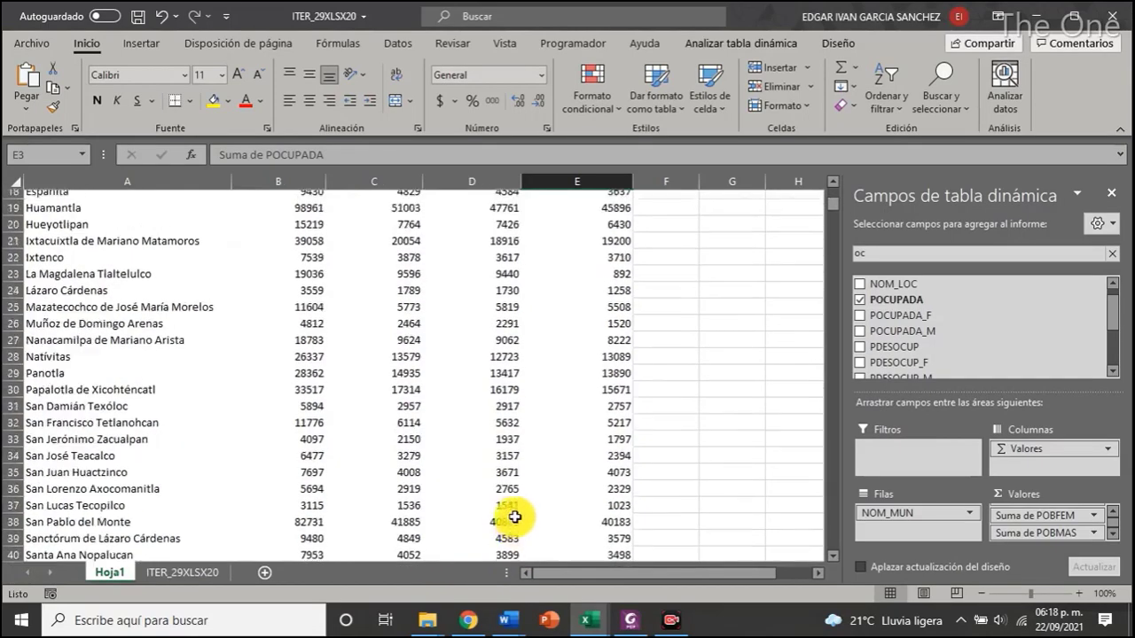
{"action": "scroll", "coordinate": [510, 506], "scroll_direction": "down", "scroll_amount": 4}
{"action": "scroll", "coordinate": [510, 506], "scroll_direction": "down", "scroll_amount": 7}
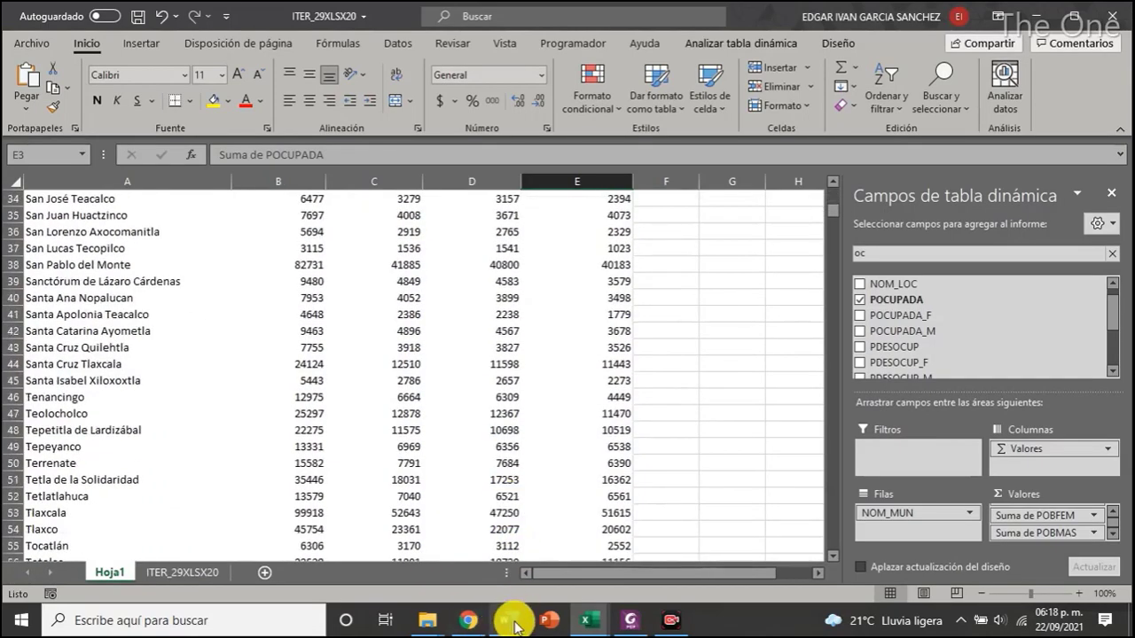
{"action": "mouse_move", "coordinate": [507, 621]}
{"action": "left_click", "coordinate": [719, 559]}
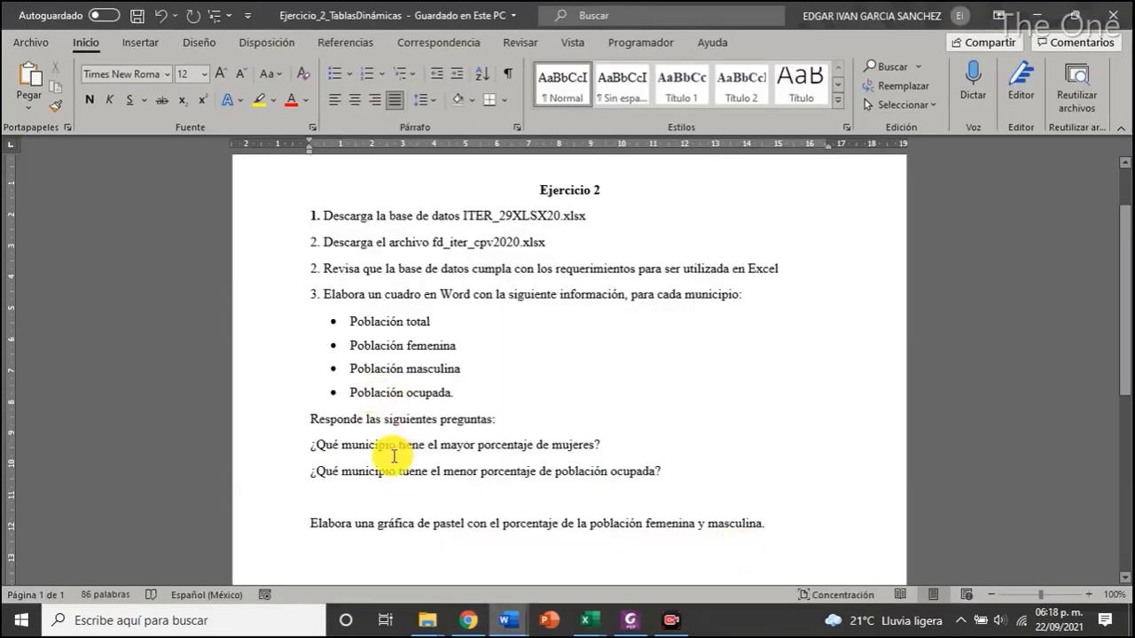
{"action": "left_click", "coordinate": [590, 620]}
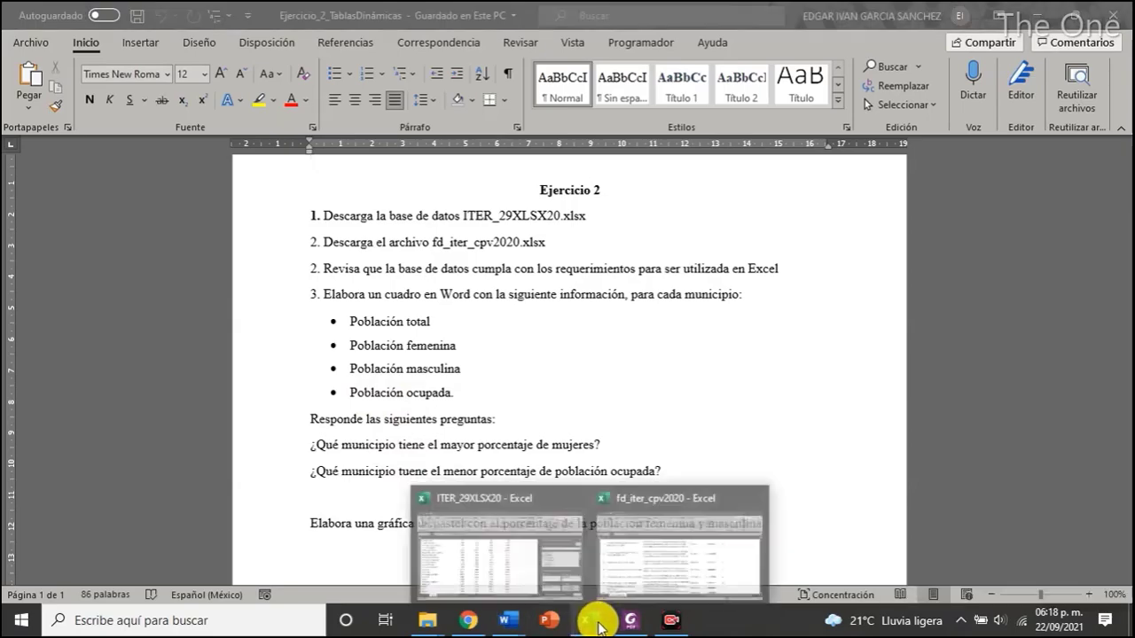
{"action": "left_click", "coordinate": [651, 567]}
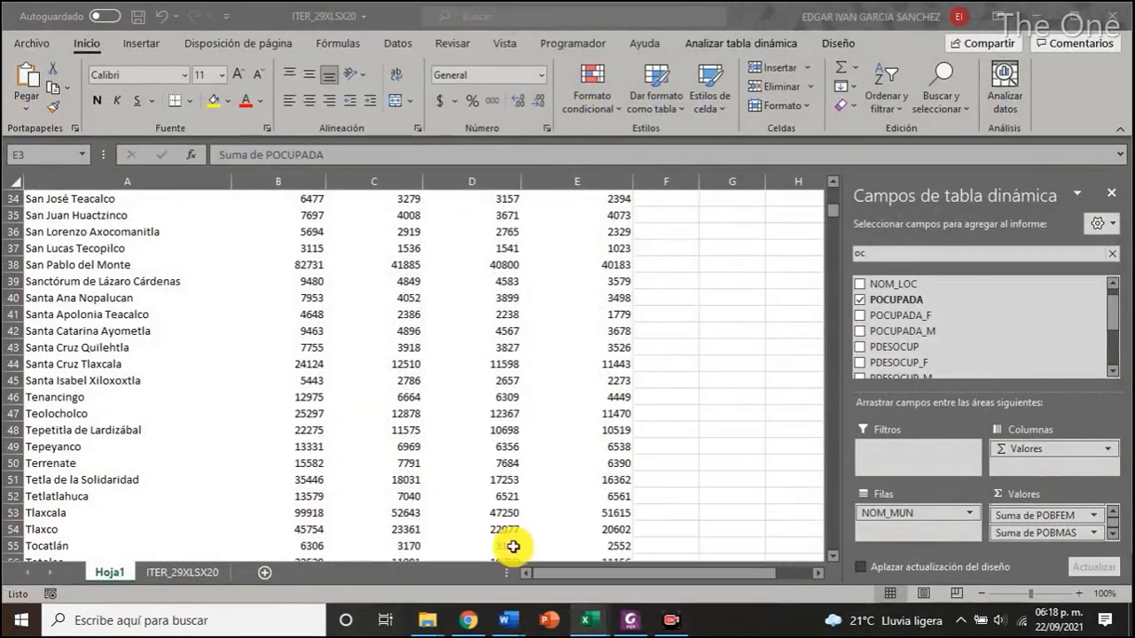
{"action": "left_click", "coordinate": [509, 547]}
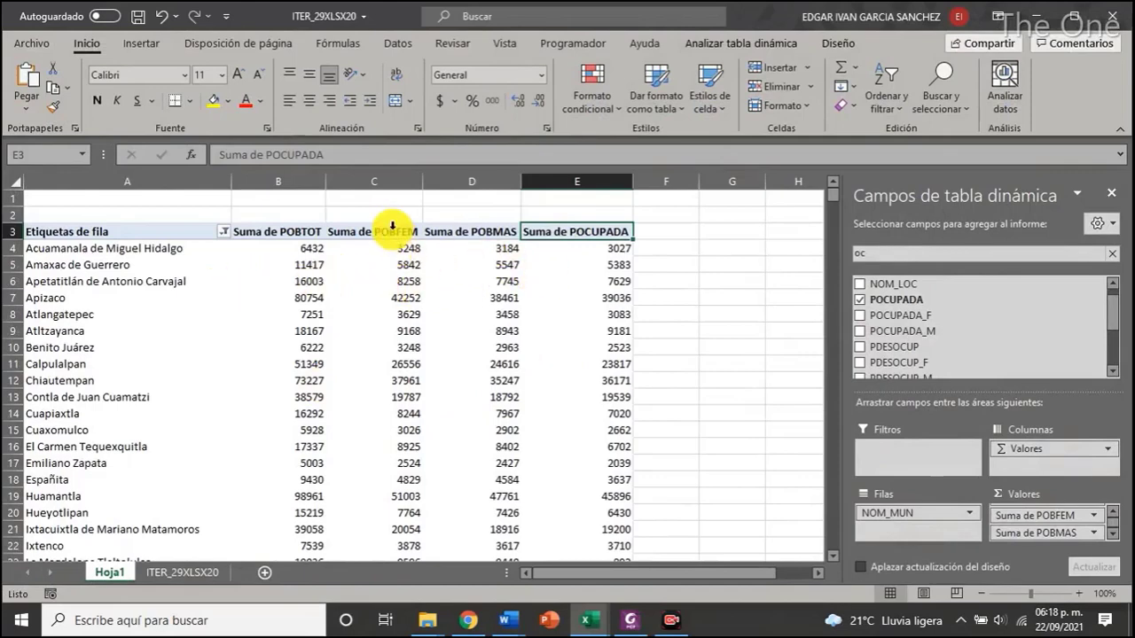
Show the POBFEM value field as % del total general and check the column through the Total general row
{"action": "left_click", "coordinate": [383, 224]}
{"action": "left_click", "coordinate": [386, 233]}
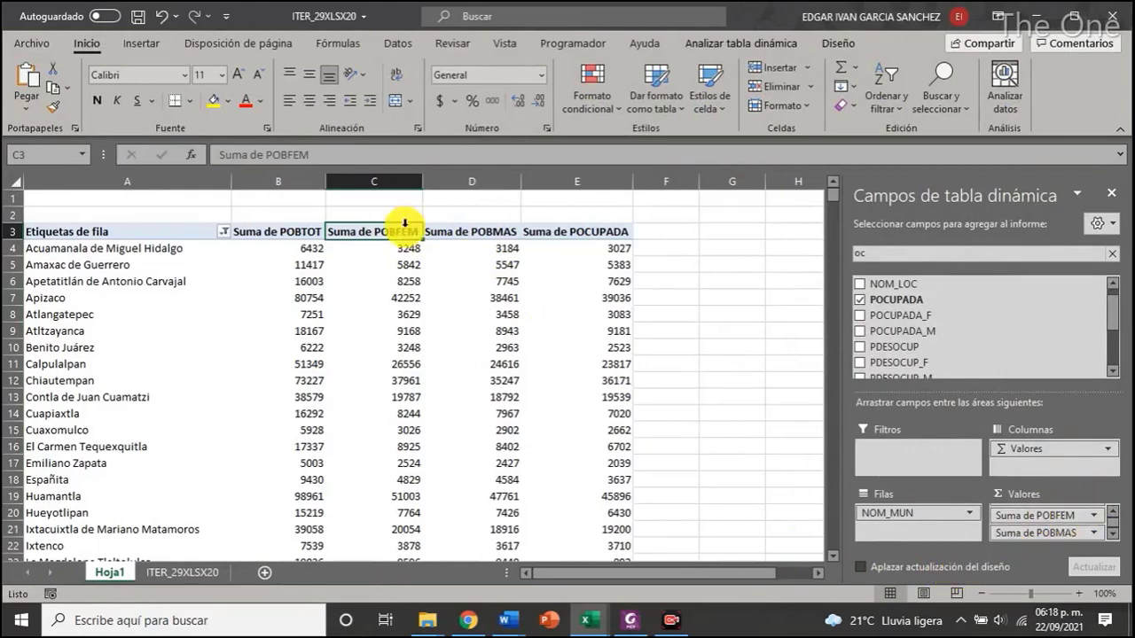
{"action": "right_click", "coordinate": [375, 232]}
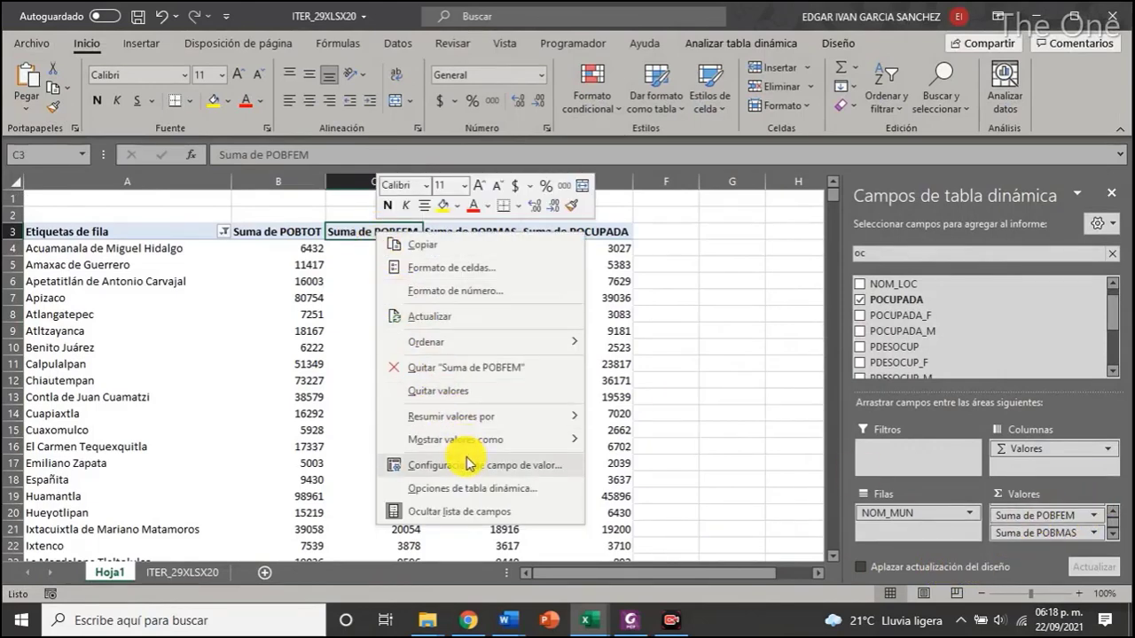
{"action": "left_click", "coordinate": [469, 465]}
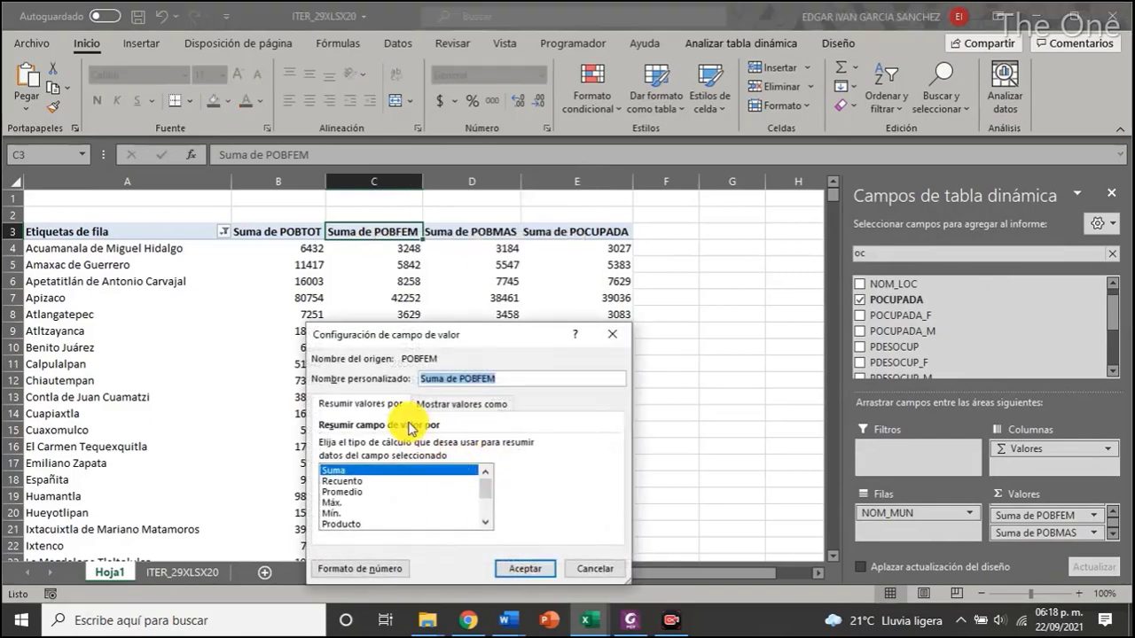
{"action": "left_click", "coordinate": [463, 404]}
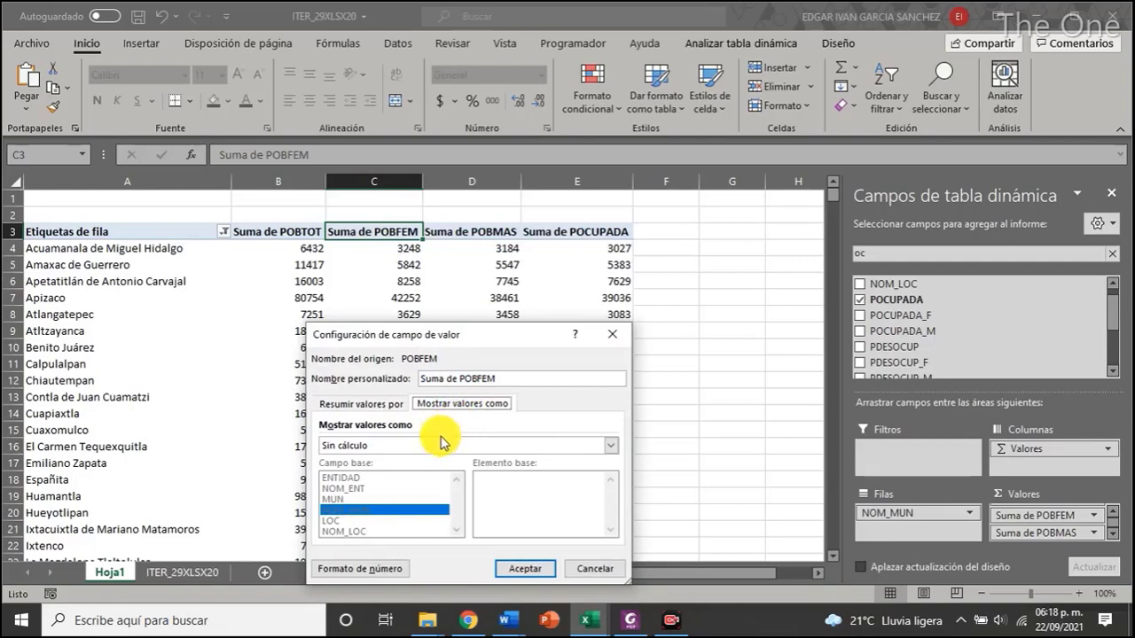
{"action": "left_click", "coordinate": [355, 451]}
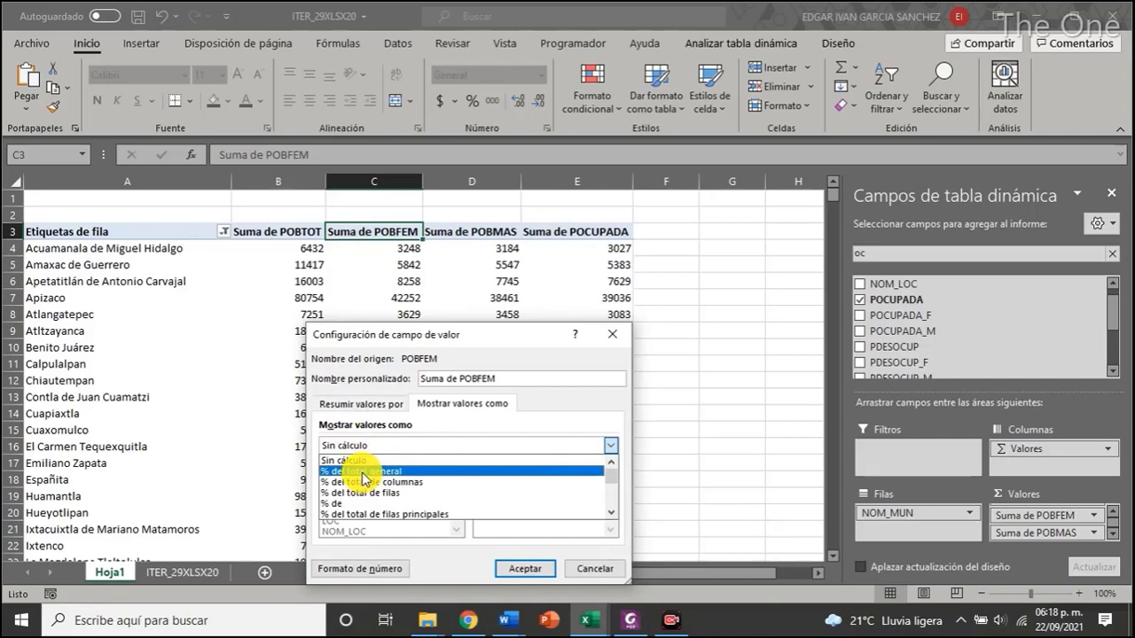
{"action": "left_click", "coordinate": [364, 472]}
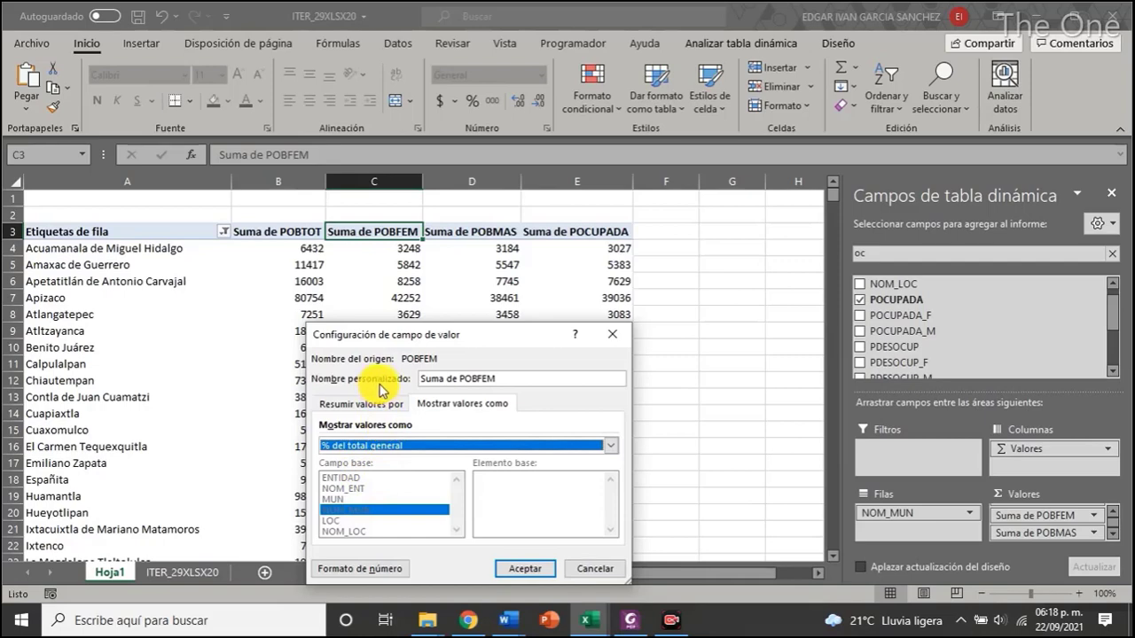
{"action": "left_click", "coordinate": [531, 569]}
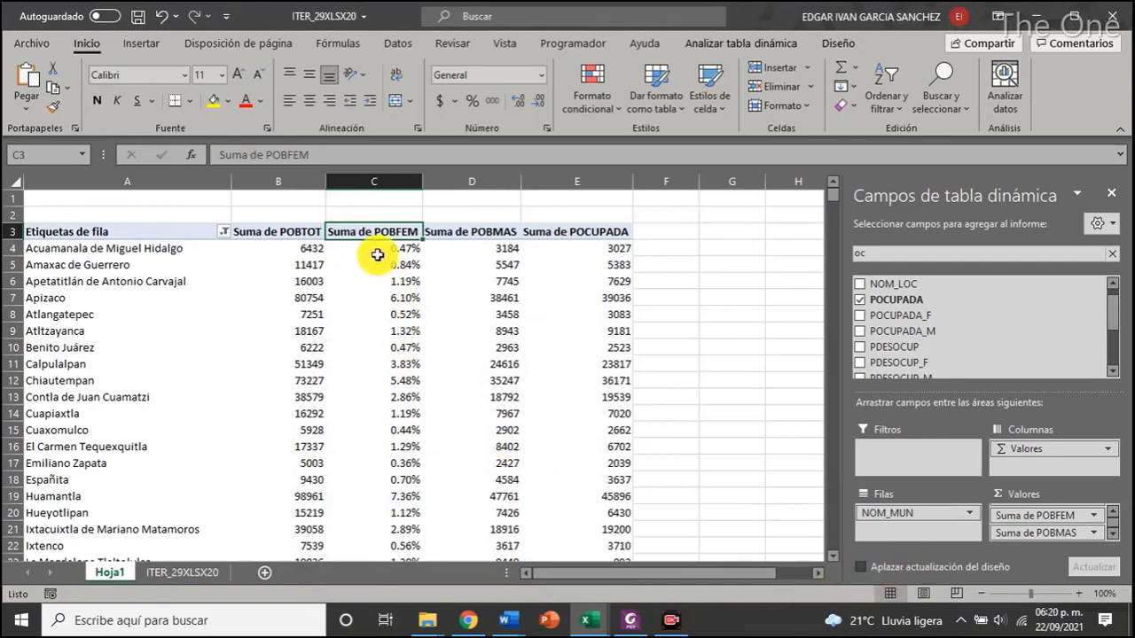
{"action": "scroll", "coordinate": [378, 263], "scroll_direction": "down", "scroll_amount": 20}
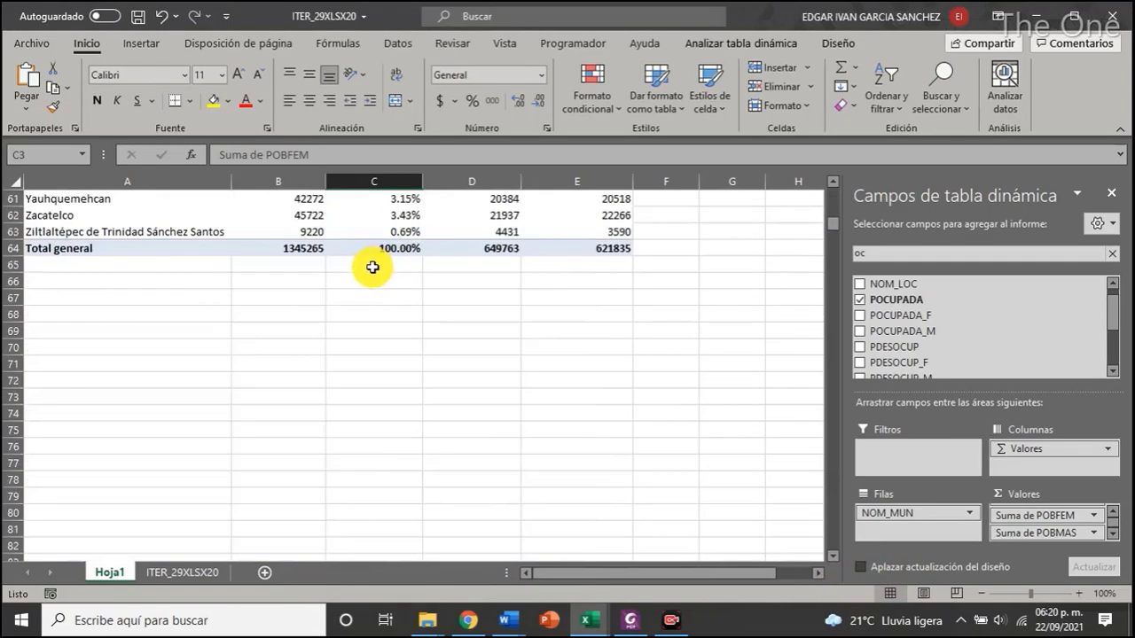
Examine the POBFEM percentages by municipality in the pivot table, including the Apizaco row
{"action": "scroll", "coordinate": [372, 274], "scroll_direction": "up", "scroll_amount": 4}
{"action": "scroll", "coordinate": [373, 274], "scroll_direction": "down", "scroll_amount": 2}
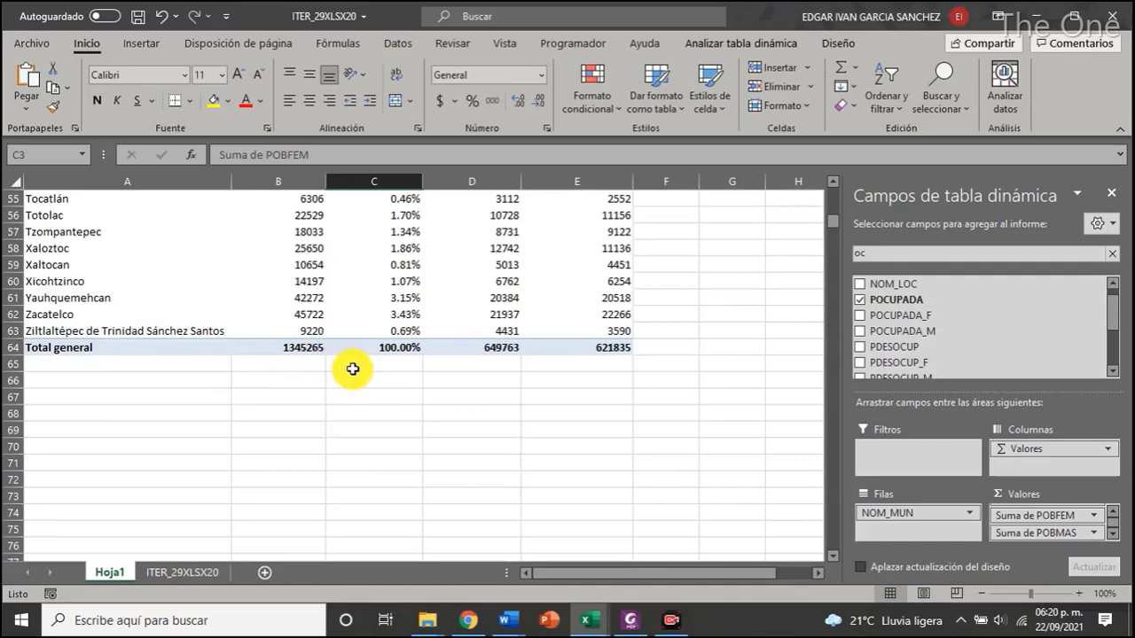
{"action": "scroll", "coordinate": [352, 369], "scroll_direction": "up", "scroll_amount": 18}
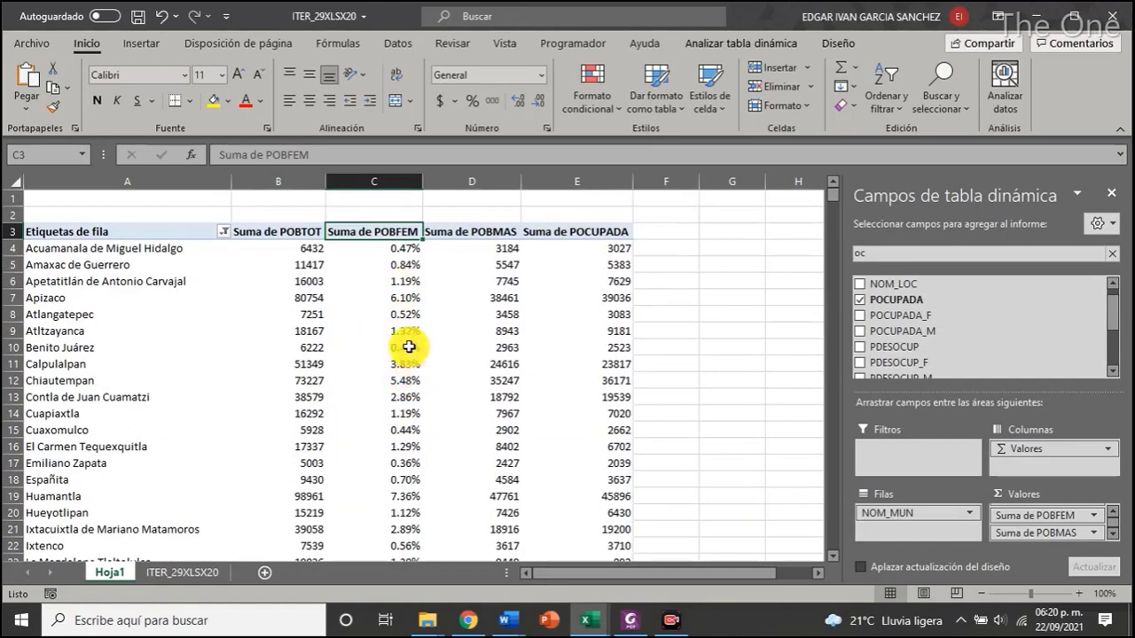
{"action": "left_click", "coordinate": [410, 298]}
{"action": "scroll", "coordinate": [400, 401], "scroll_direction": "down", "scroll_amount": 1}
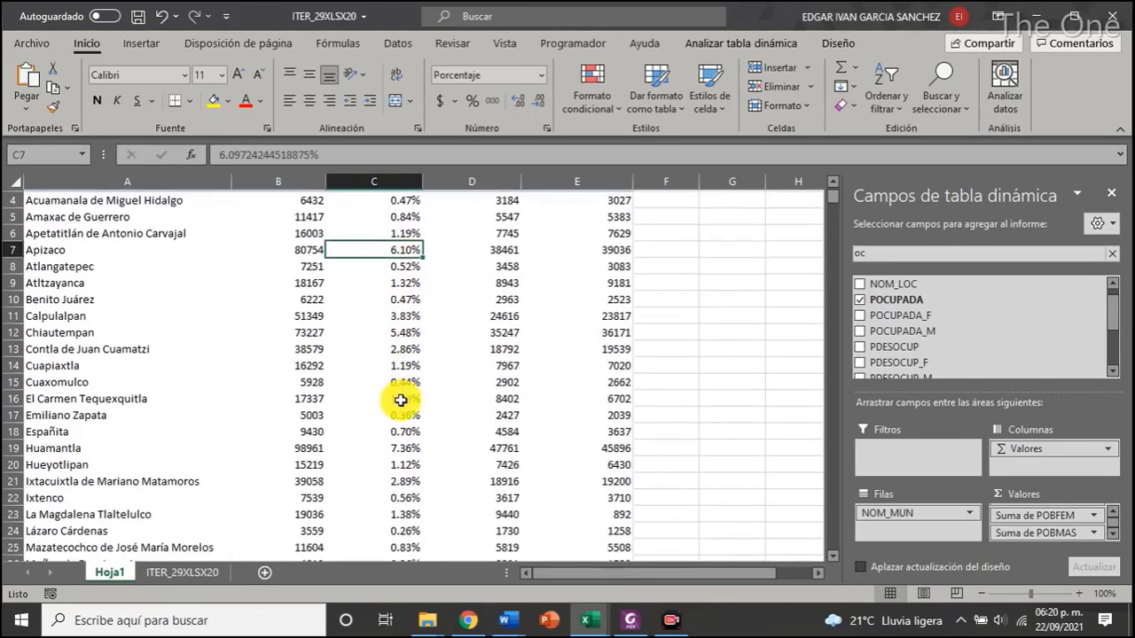
{"action": "scroll", "coordinate": [428, 379], "scroll_direction": "up", "scroll_amount": 1}
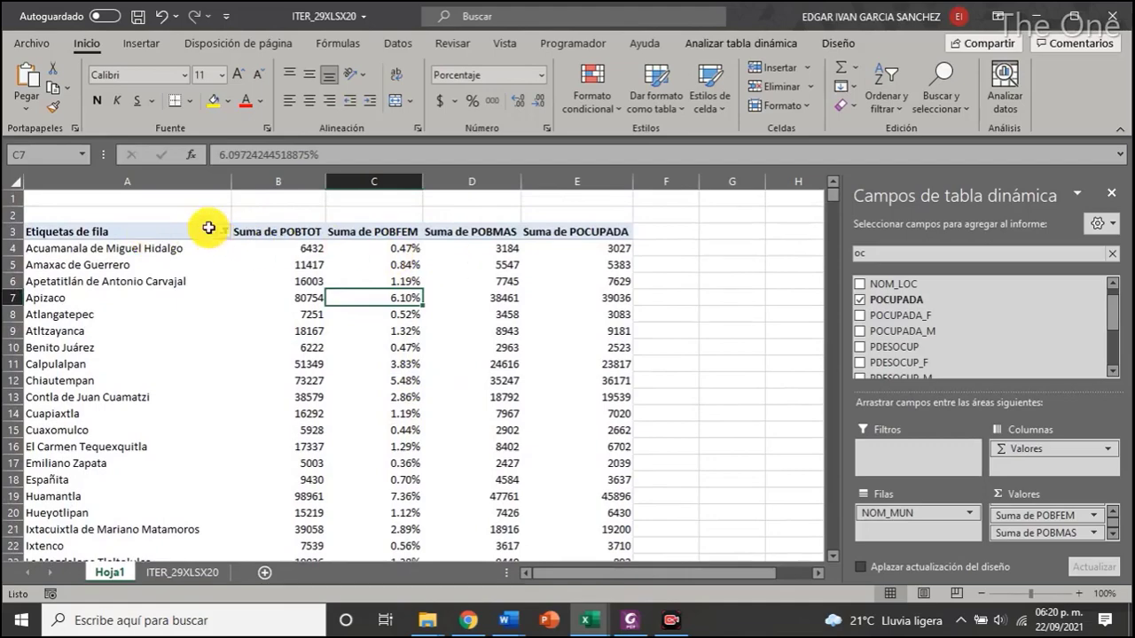
Copy the pivot table without its Total general row to D2 of a new sheet as values with source formatting, and widen the columns
{"action": "left_click_drag", "start_coordinate": [189, 234], "coordinate": [583, 514]}
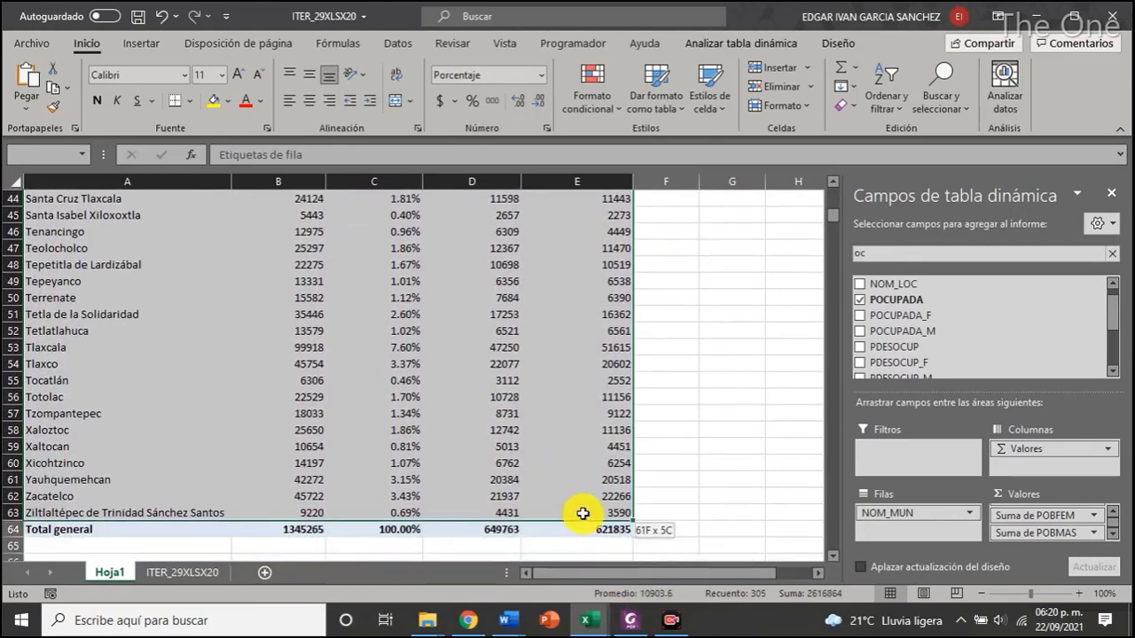
{"action": "key", "text": "ctrl+c"}
{"action": "left_click", "coordinate": [264, 572]}
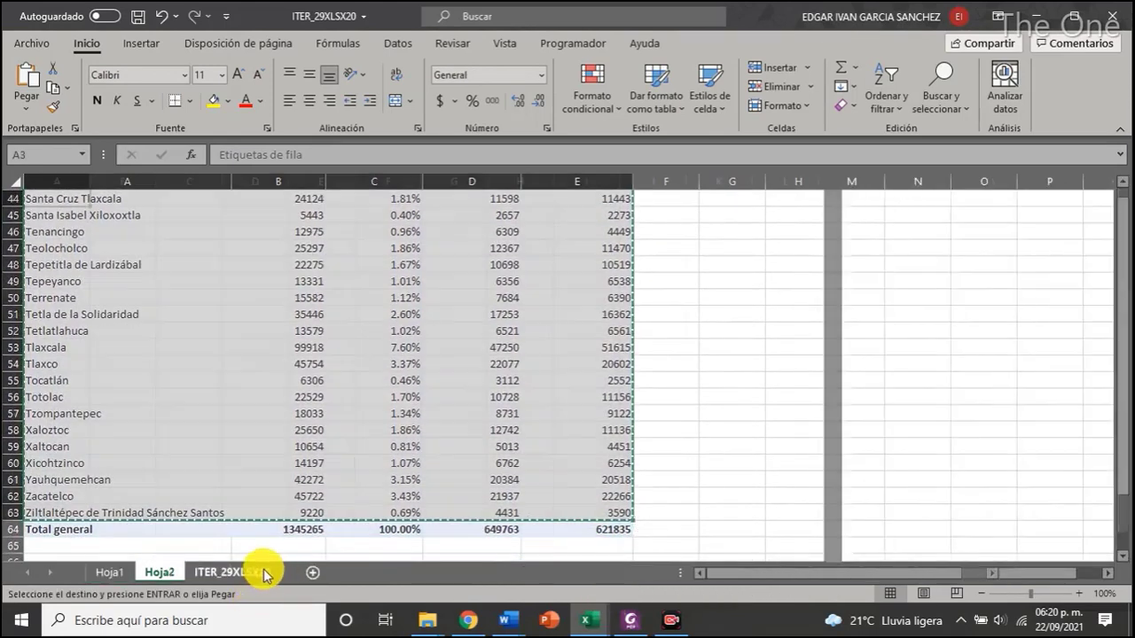
{"action": "left_click", "coordinate": [235, 213]}
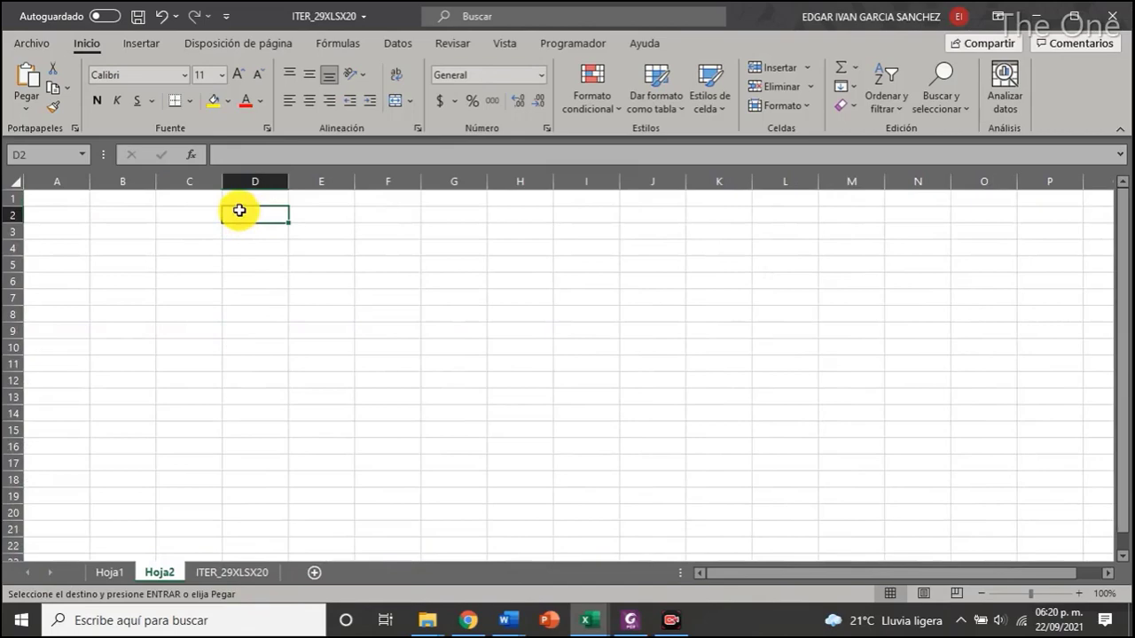
{"action": "left_click", "coordinate": [31, 109]}
{"action": "left_click", "coordinate": [75, 230]}
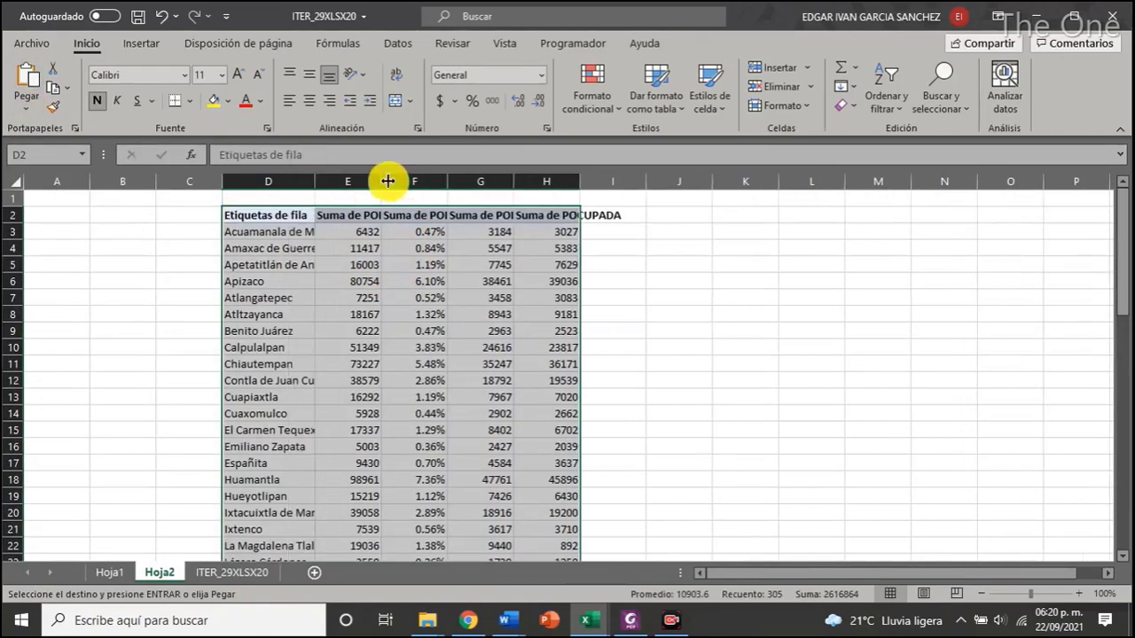
{"action": "left_click_drag", "start_coordinate": [388, 181], "coordinate": [705, 183]}
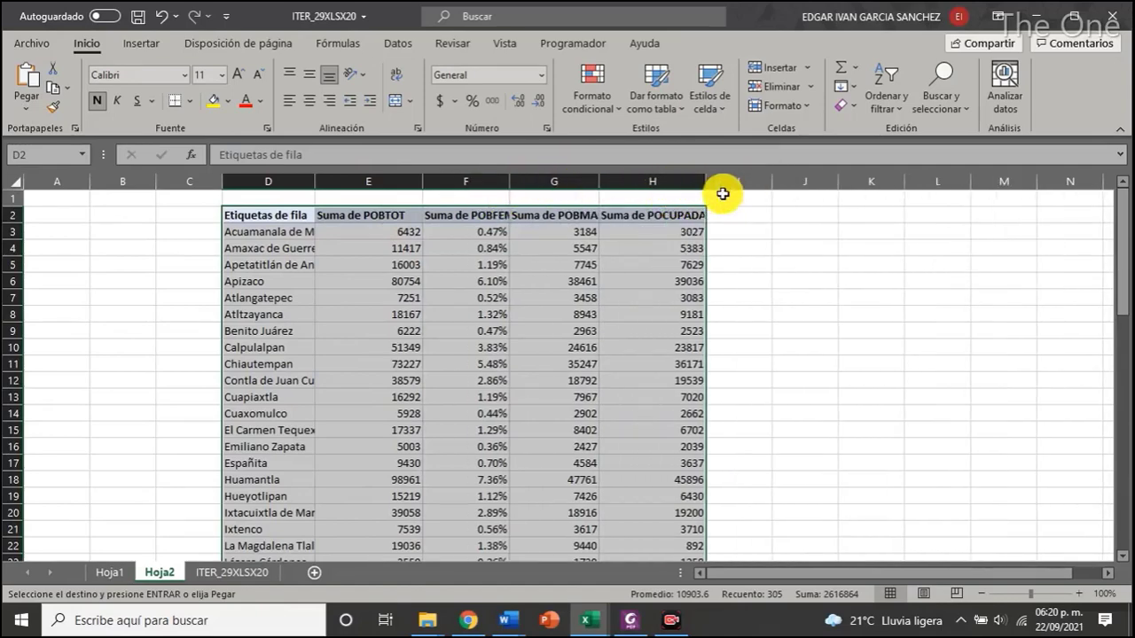
Add filters to header row D2:H2 and sort the table by Suma de POBFEM from largest to smallest
{"action": "left_click_drag", "start_coordinate": [253, 214], "coordinate": [665, 215]}
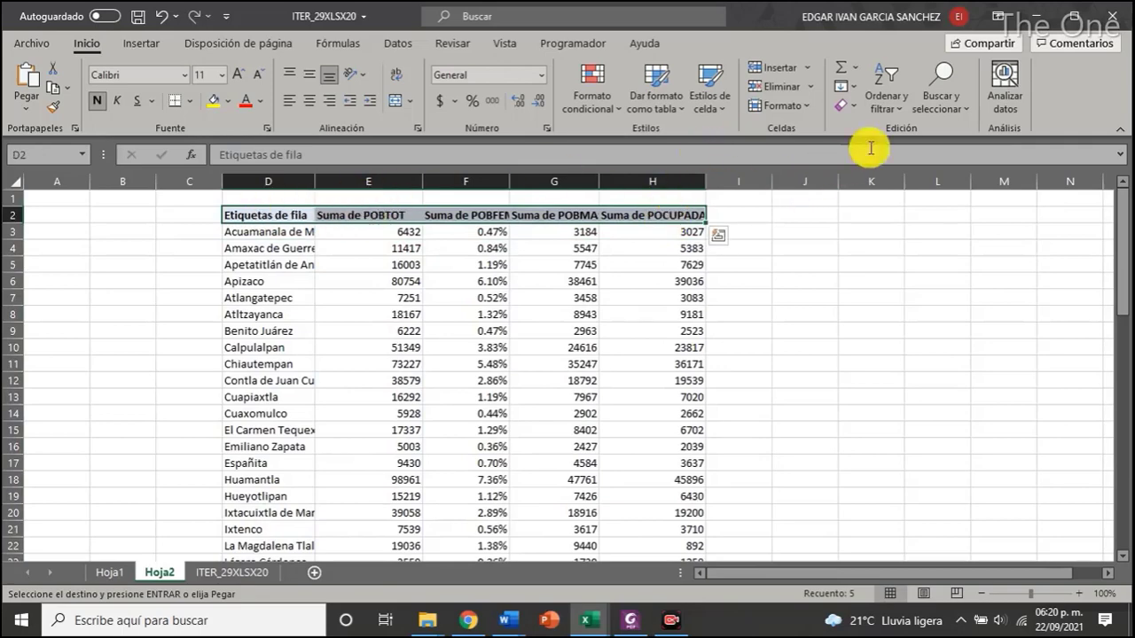
{"action": "left_click", "coordinate": [886, 98]}
{"action": "left_click", "coordinate": [909, 205]}
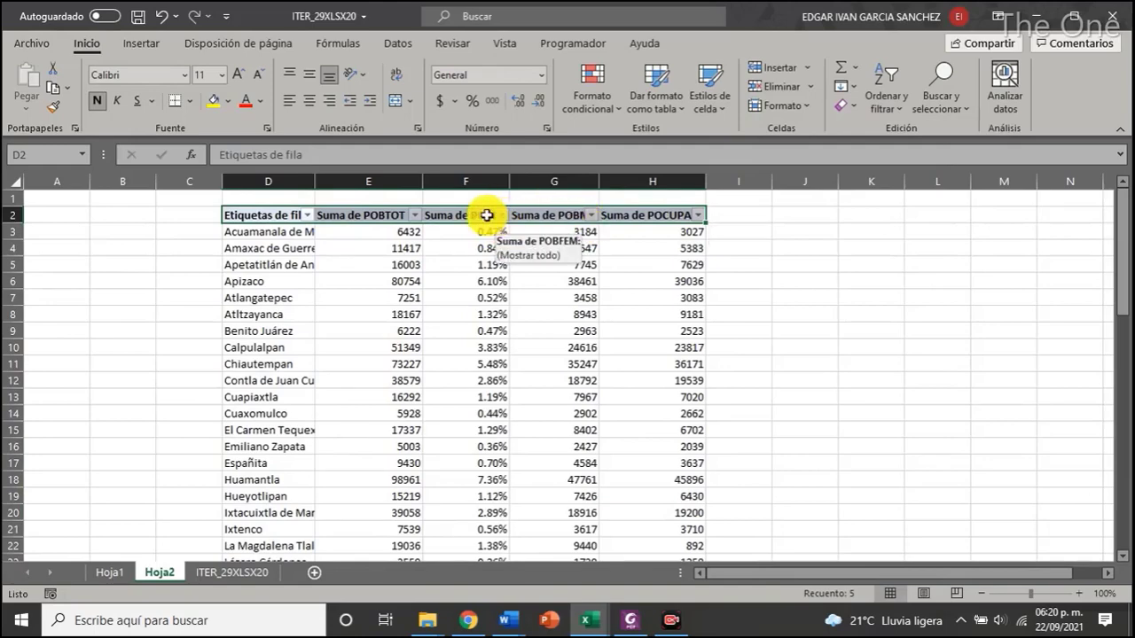
{"action": "left_click", "coordinate": [503, 215]}
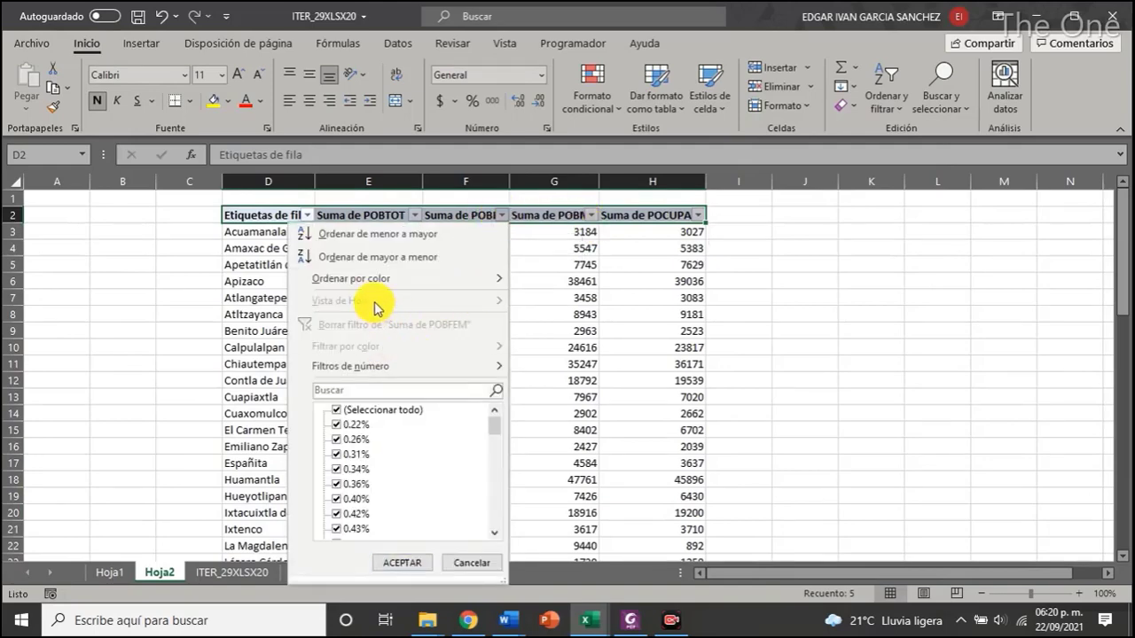
{"action": "left_click", "coordinate": [419, 258]}
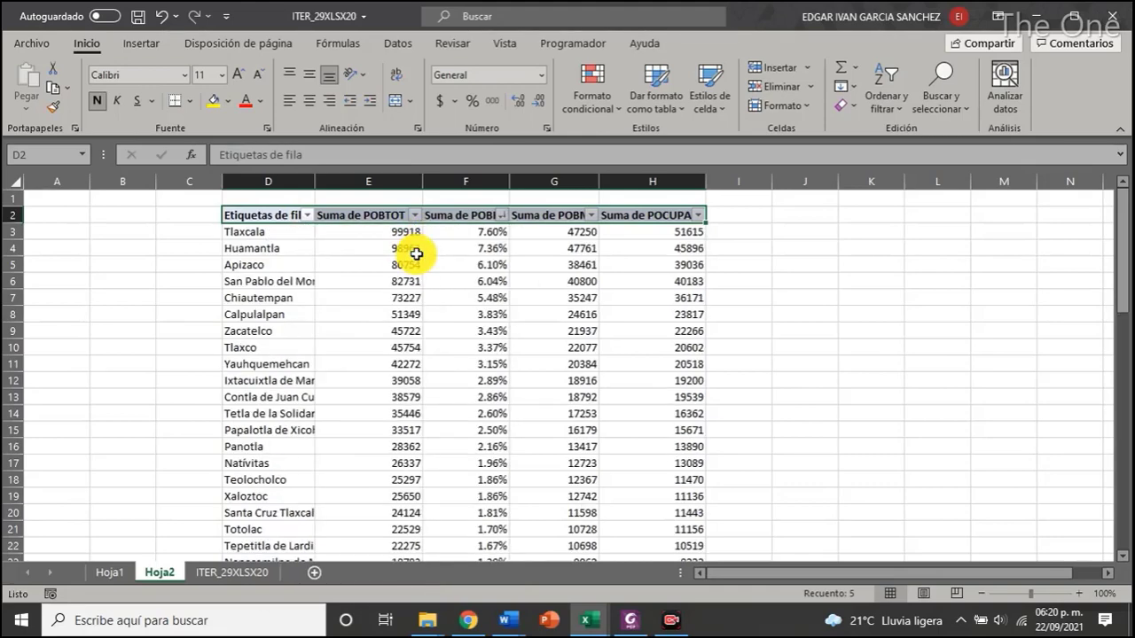
{"action": "left_click", "coordinate": [330, 234]}
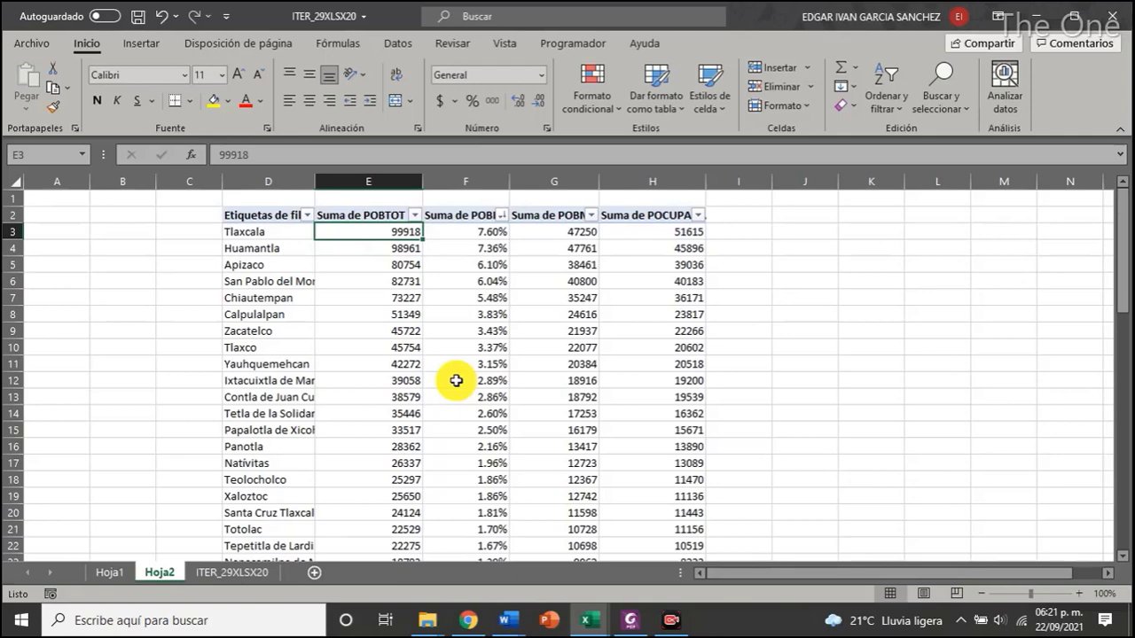
Set the POBFEM value field in the Hoja1 pivot table to show values as Sin cálculo
{"action": "left_click", "coordinate": [108, 575]}
{"action": "scroll", "coordinate": [246, 507], "scroll_direction": "up", "scroll_amount": 14}
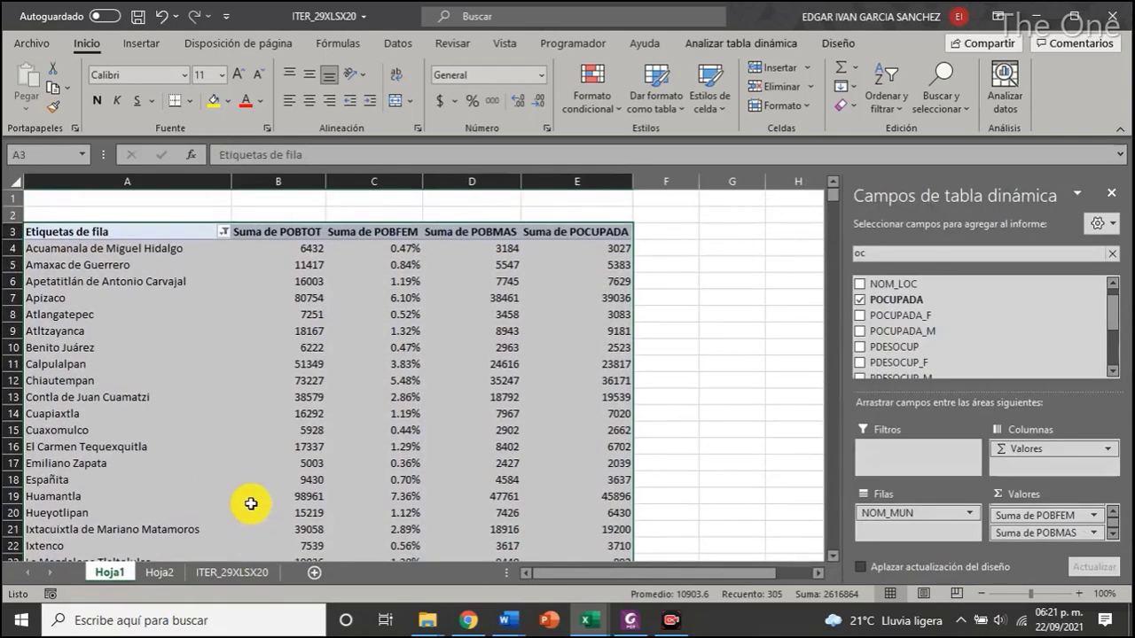
{"action": "left_click", "coordinate": [374, 227]}
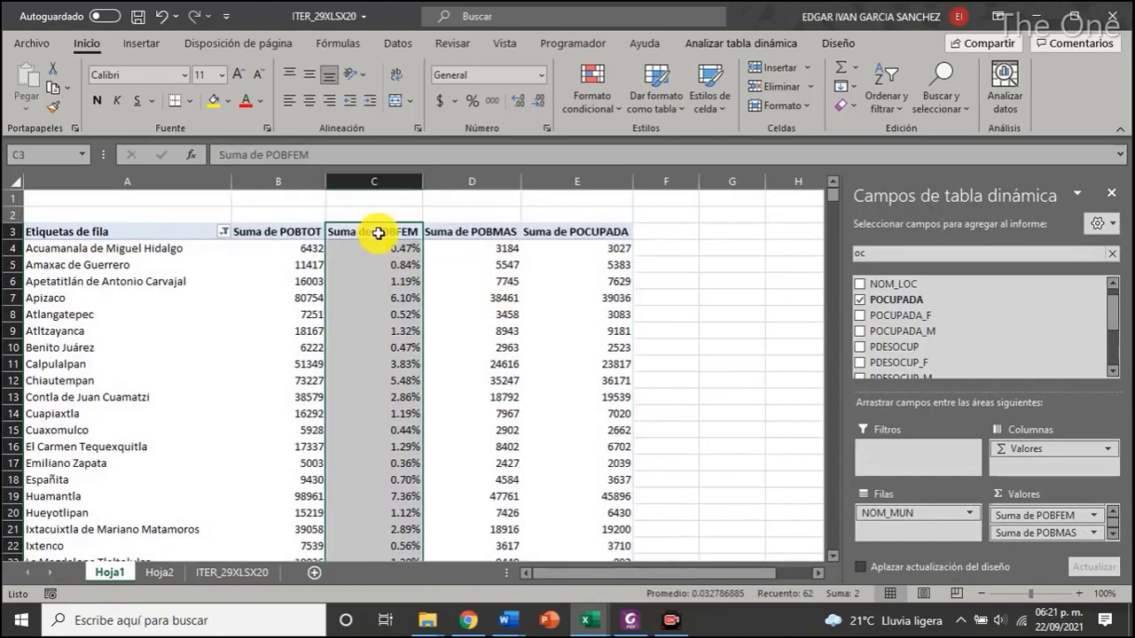
{"action": "right_click", "coordinate": [379, 231]}
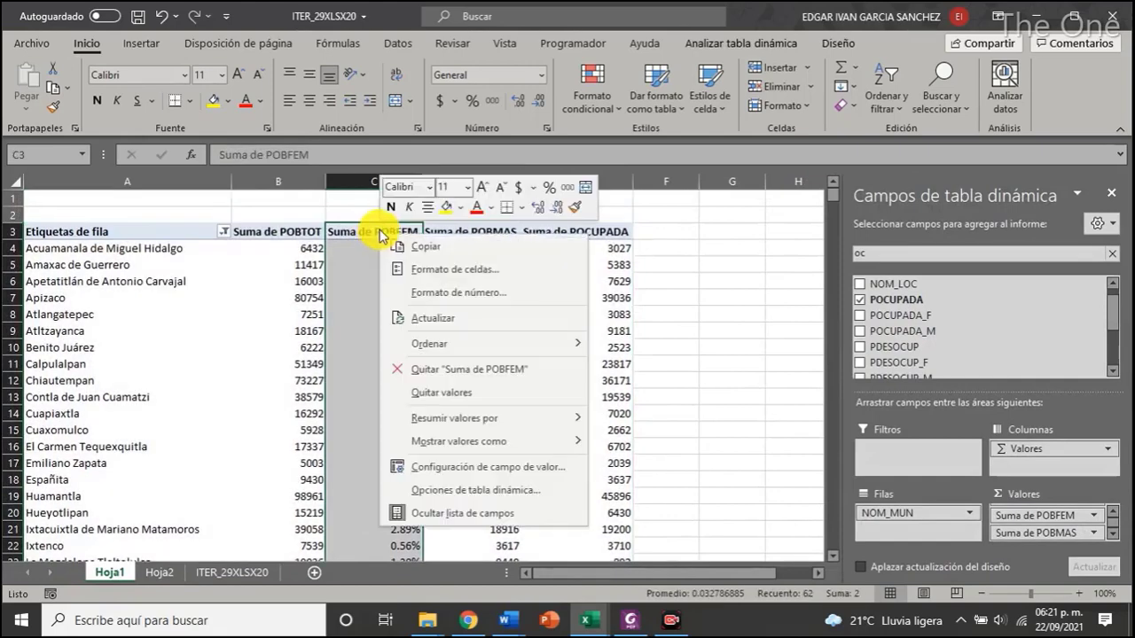
{"action": "left_click", "coordinate": [496, 471]}
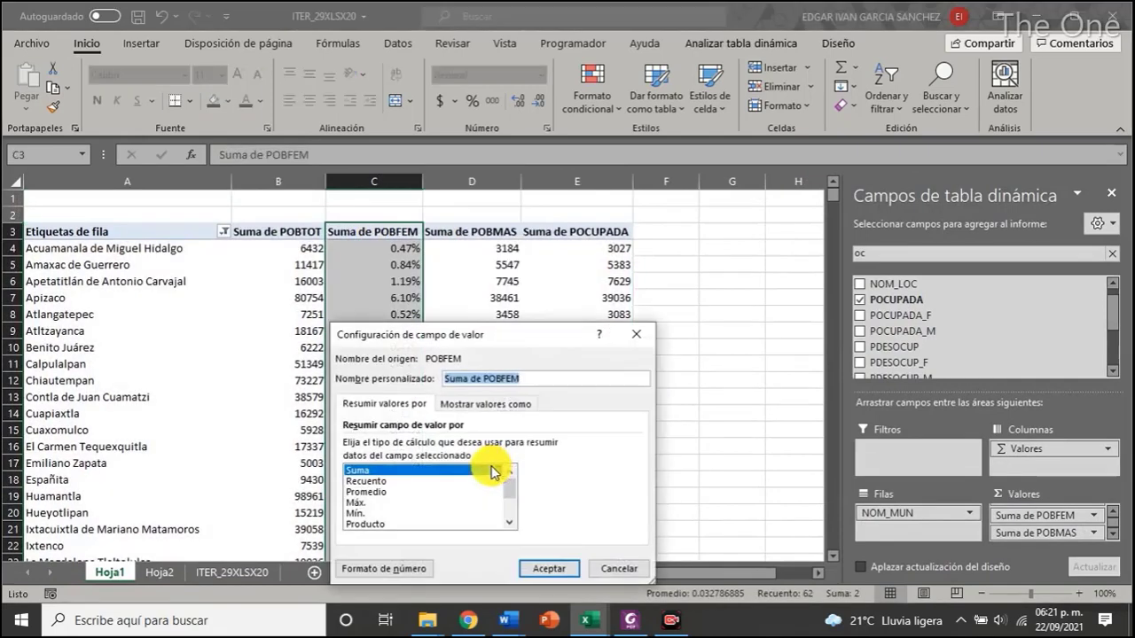
{"action": "left_click", "coordinate": [476, 406]}
{"action": "left_click", "coordinate": [405, 445]}
{"action": "left_click", "coordinate": [399, 457]}
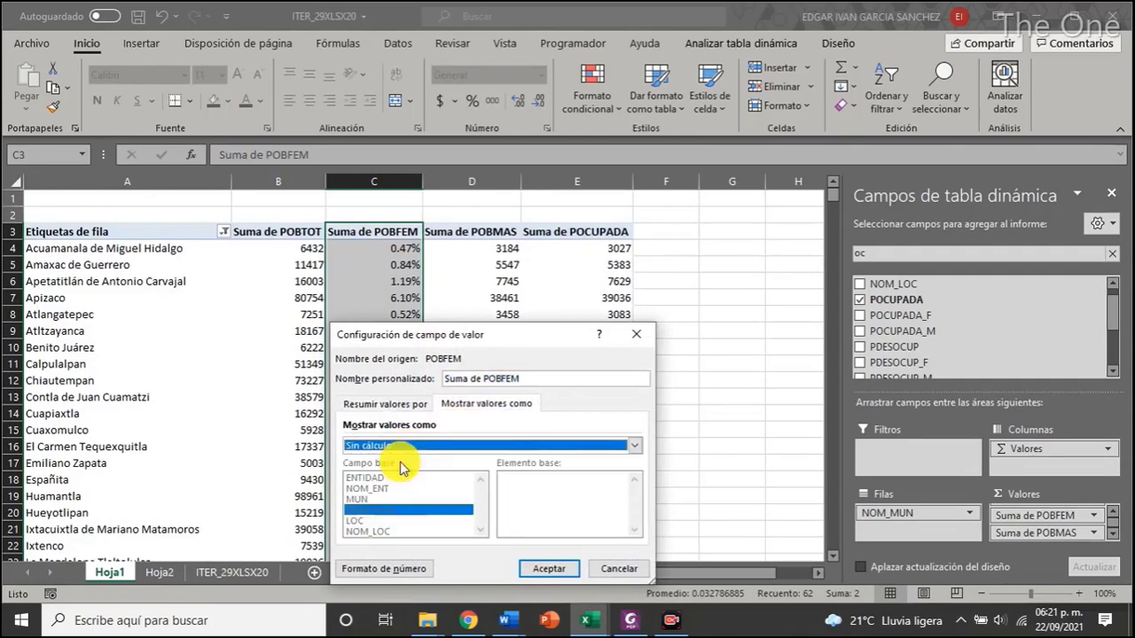
{"action": "left_click", "coordinate": [541, 568]}
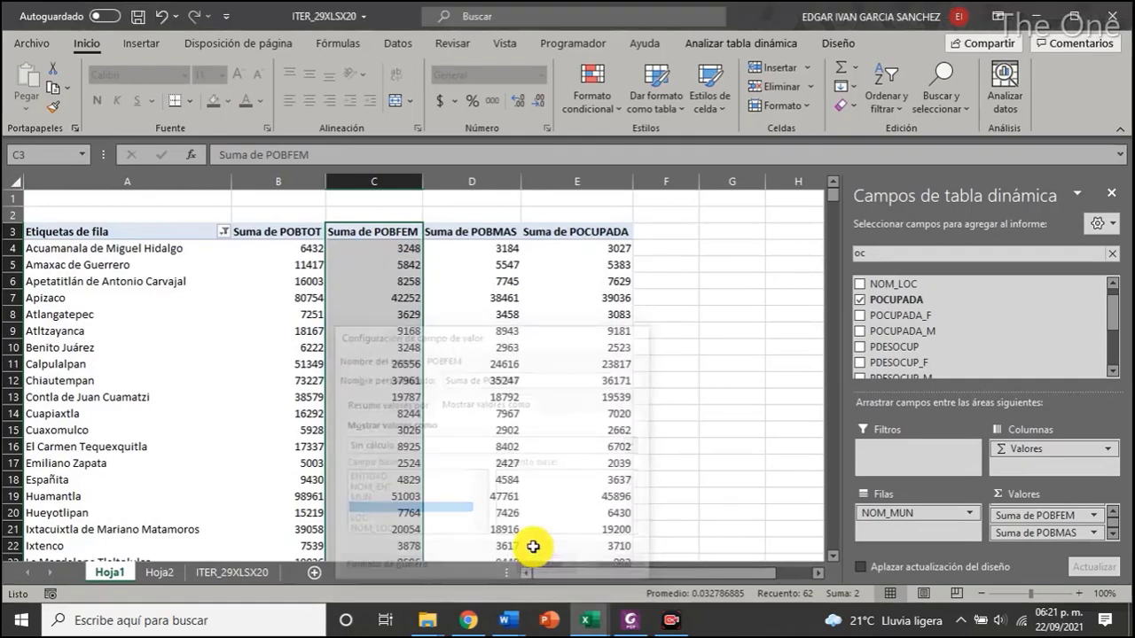
{"action": "left_click", "coordinate": [374, 312]}
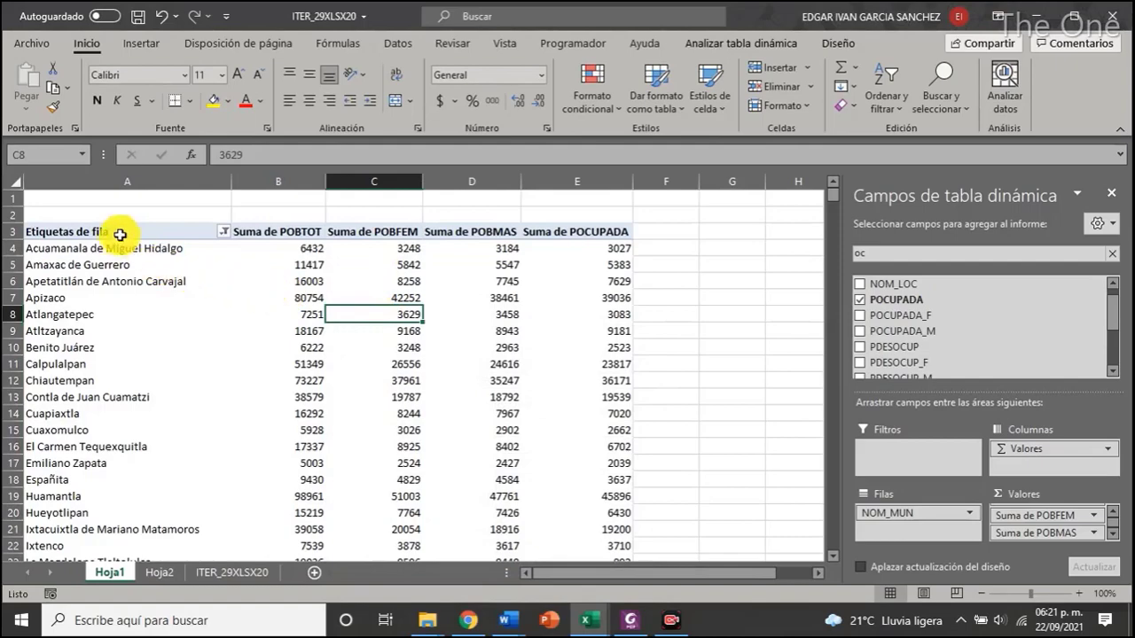
Copy pivot range A3:E63 to E2 of another new sheet as values with source formatting, and widen the pasted columns
{"action": "left_click_drag", "start_coordinate": [151, 235], "coordinate": [571, 512]}
{"action": "key", "text": "ctrl+c"}
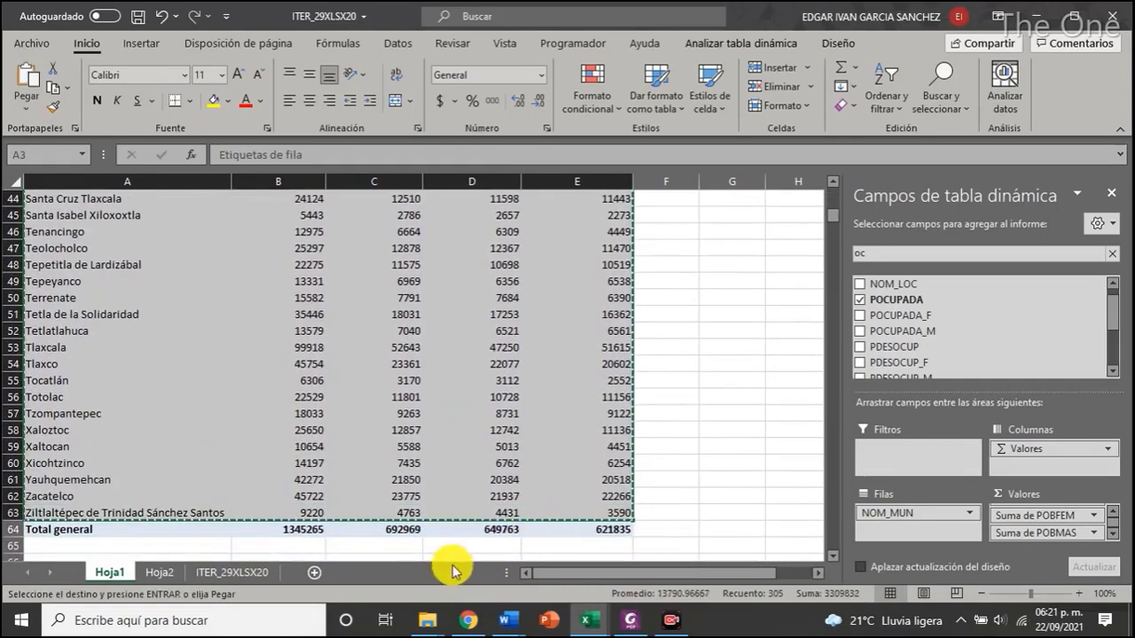
{"action": "left_click", "coordinate": [162, 574]}
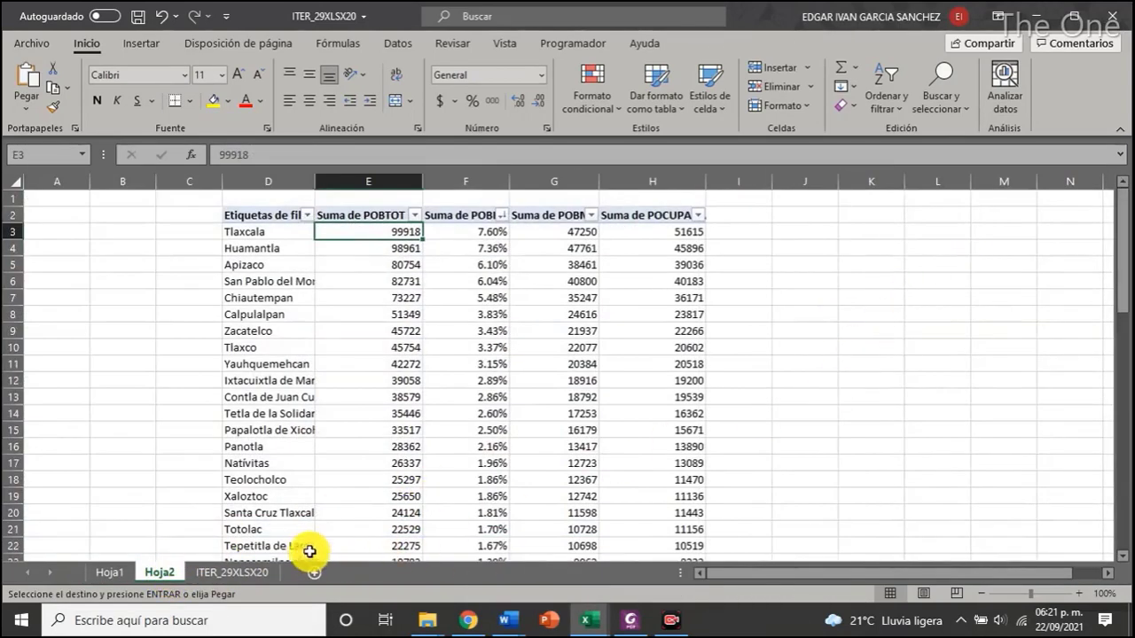
{"action": "left_click", "coordinate": [315, 574]}
{"action": "left_click", "coordinate": [323, 217]}
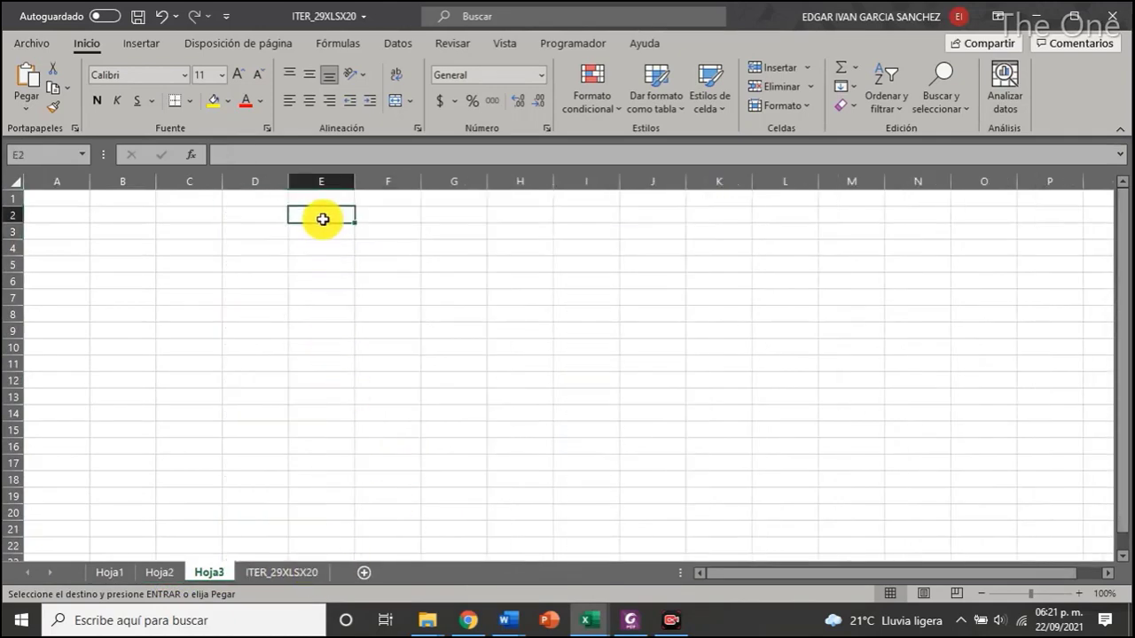
{"action": "left_click", "coordinate": [25, 108]}
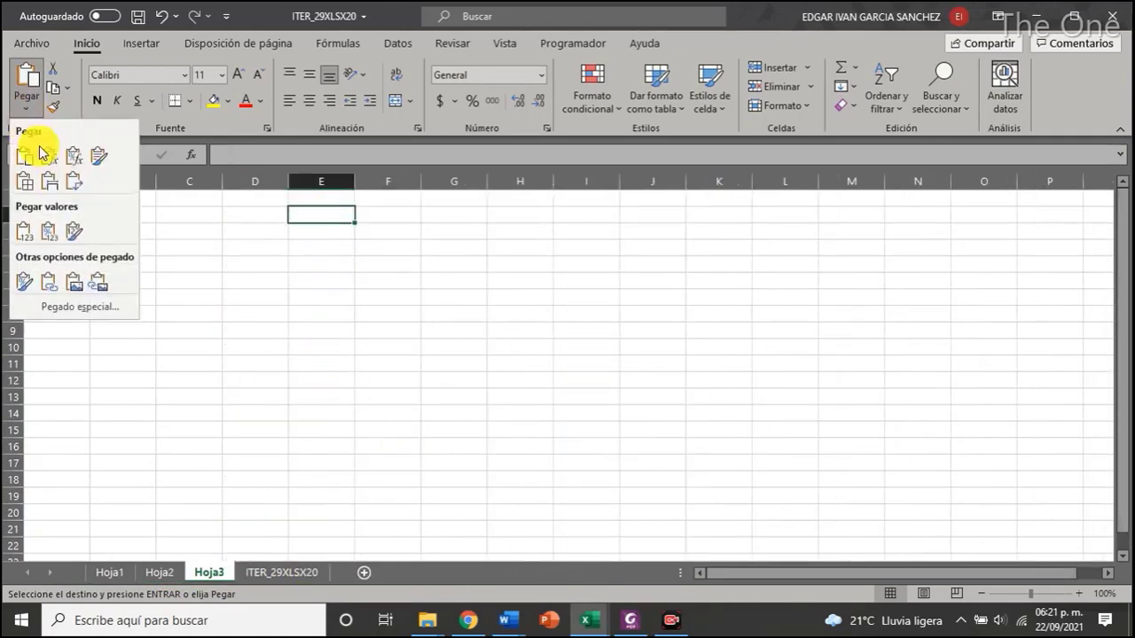
{"action": "left_click", "coordinate": [74, 234]}
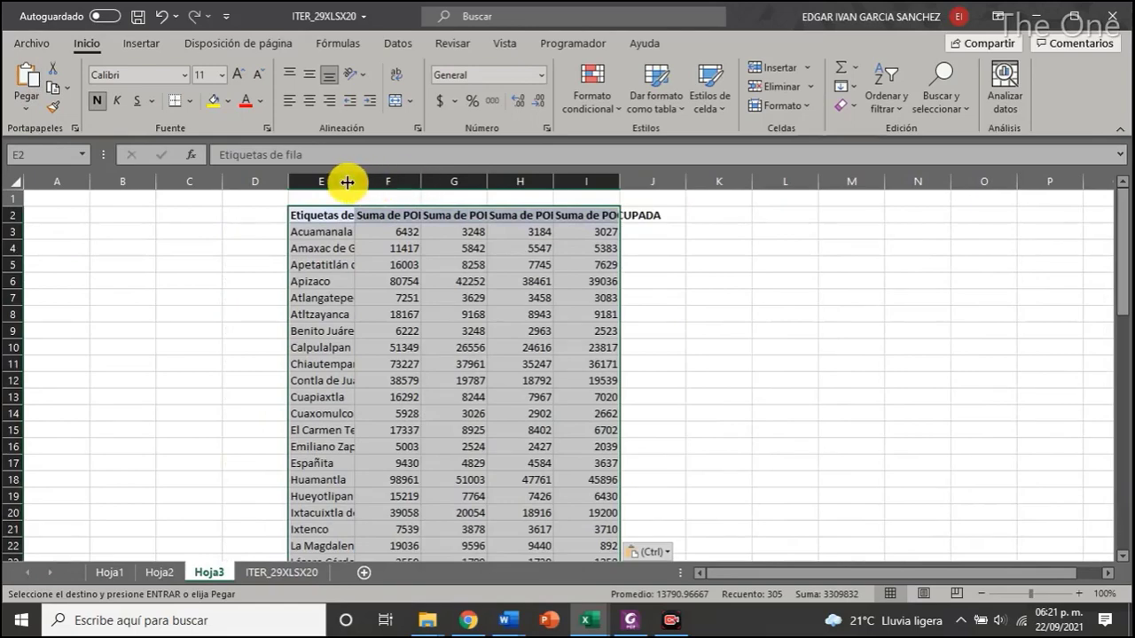
{"action": "left_click_drag", "start_coordinate": [386, 178], "coordinate": [585, 177]}
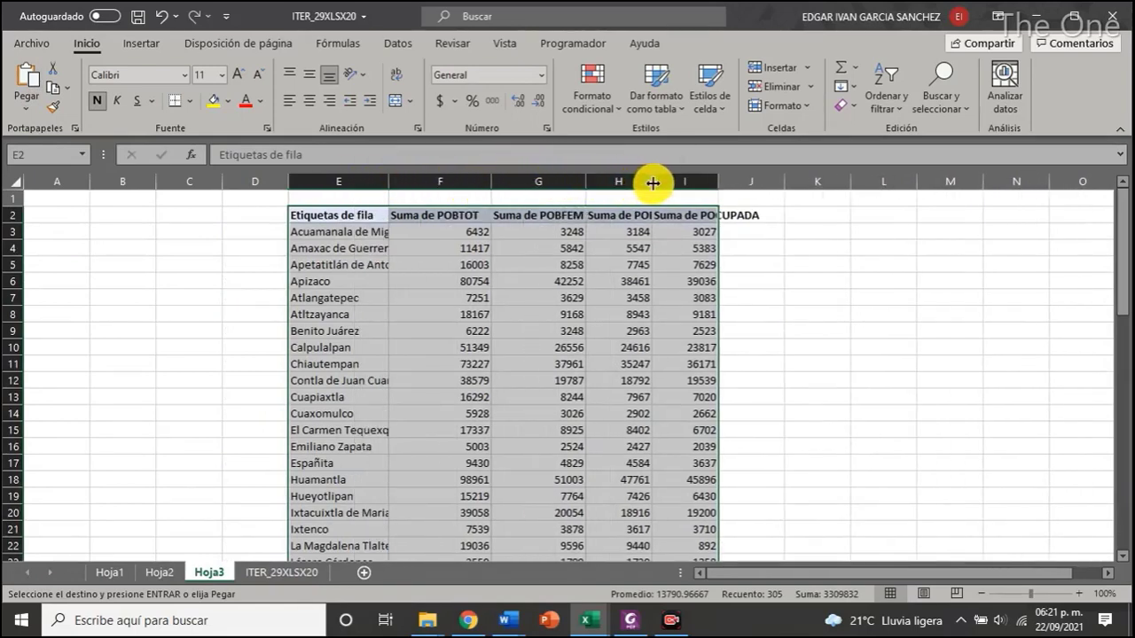
{"action": "left_click_drag", "start_coordinate": [653, 184], "coordinate": [791, 190]}
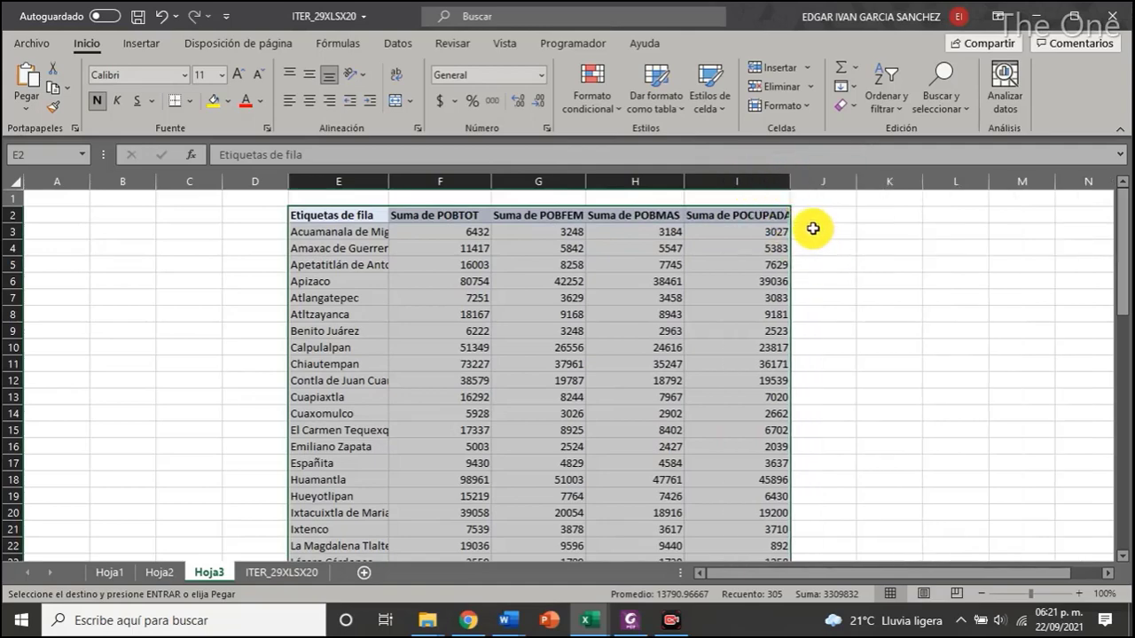
Enter the formula =G3/F3 in J3 to divide the first municipality's female population by its total population
{"action": "left_click", "coordinate": [823, 230]}
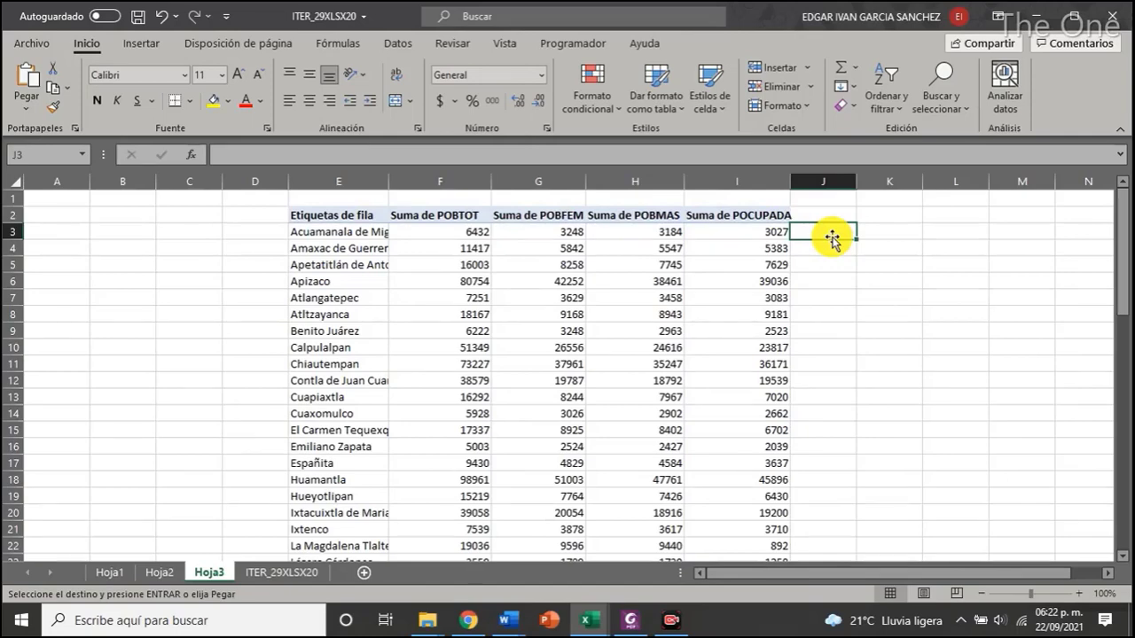
{"action": "type", "text": "+"}
{"action": "key", "text": "BackSpace"}
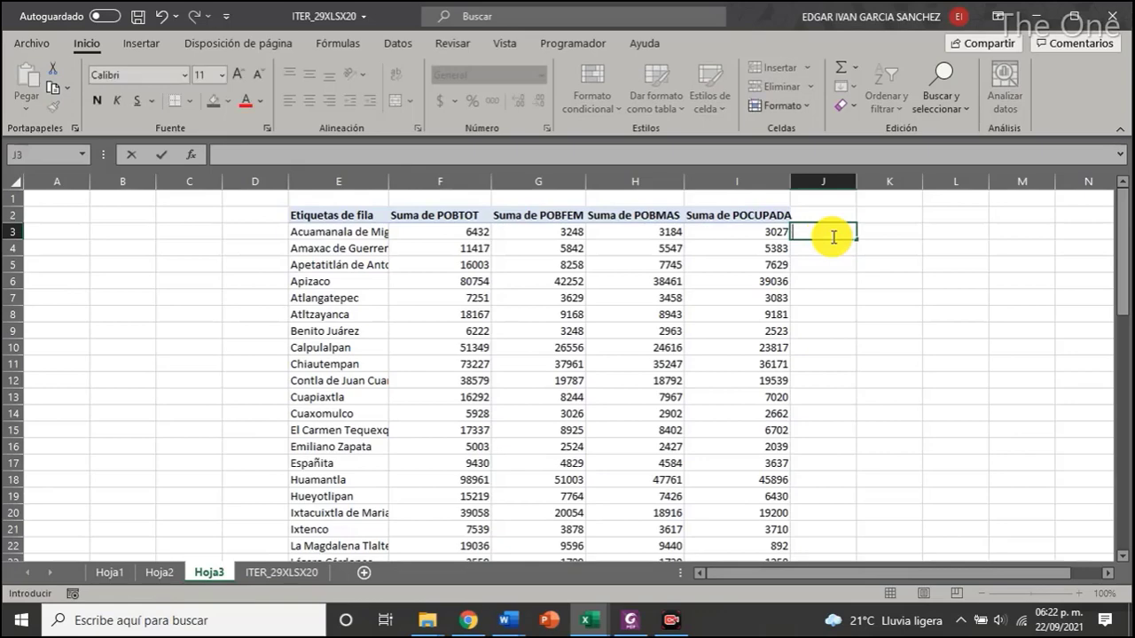
{"action": "type", "text": "="}
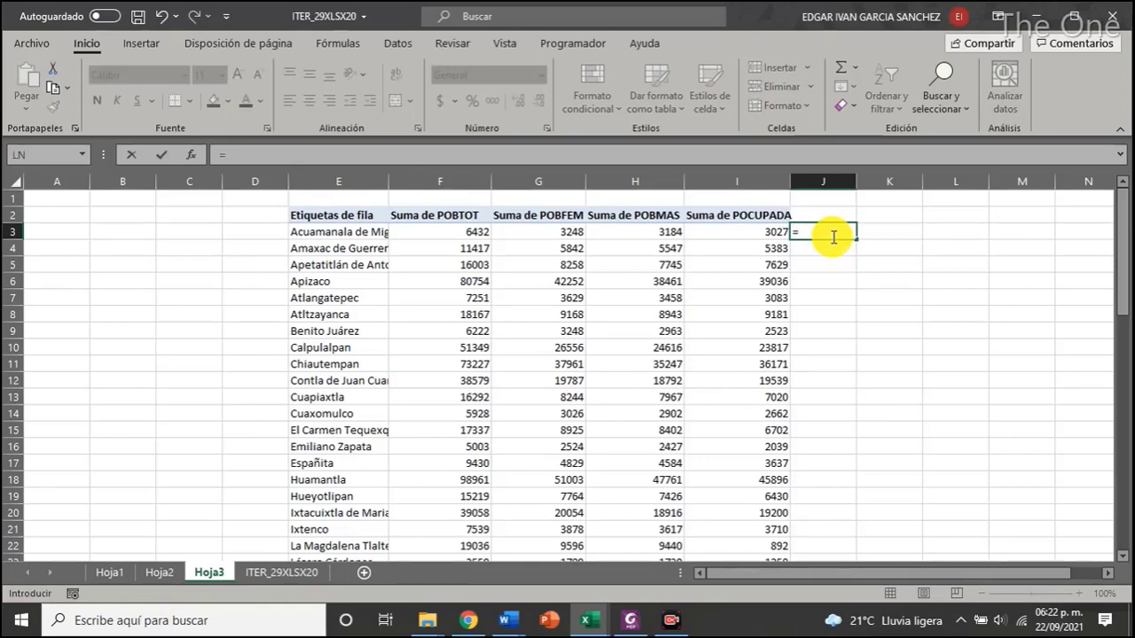
{"action": "key", "text": "Left"}
{"action": "key", "text": "Left"}
{"action": "key", "text": "Left"}
{"action": "key", "text": "Left"}
{"action": "key", "text": "Right"}
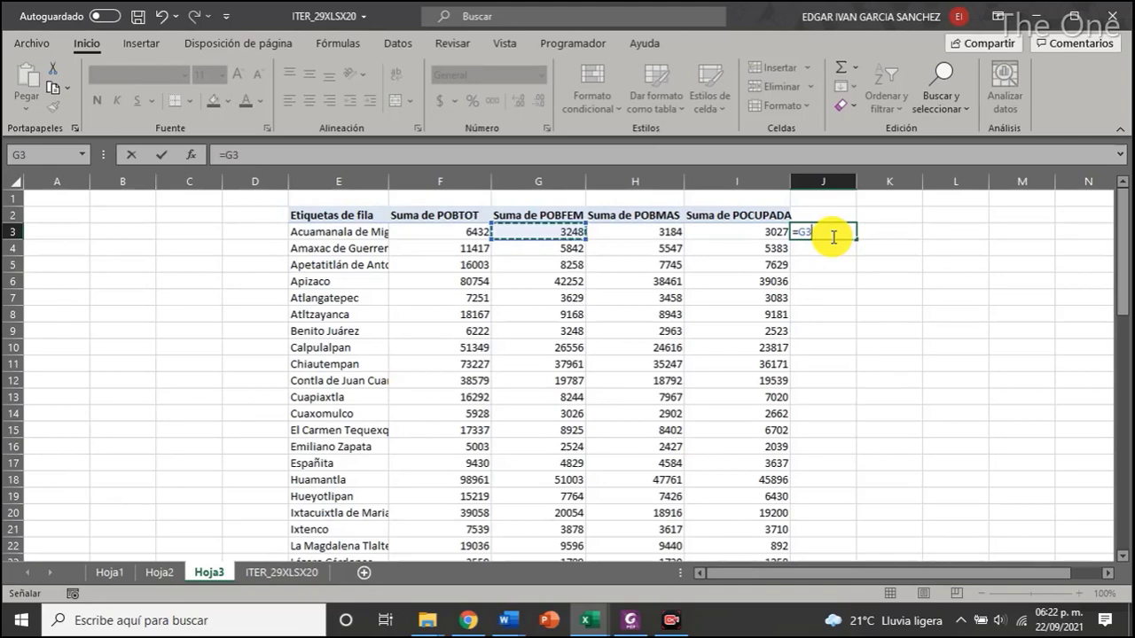
{"action": "type", "text": "/"}
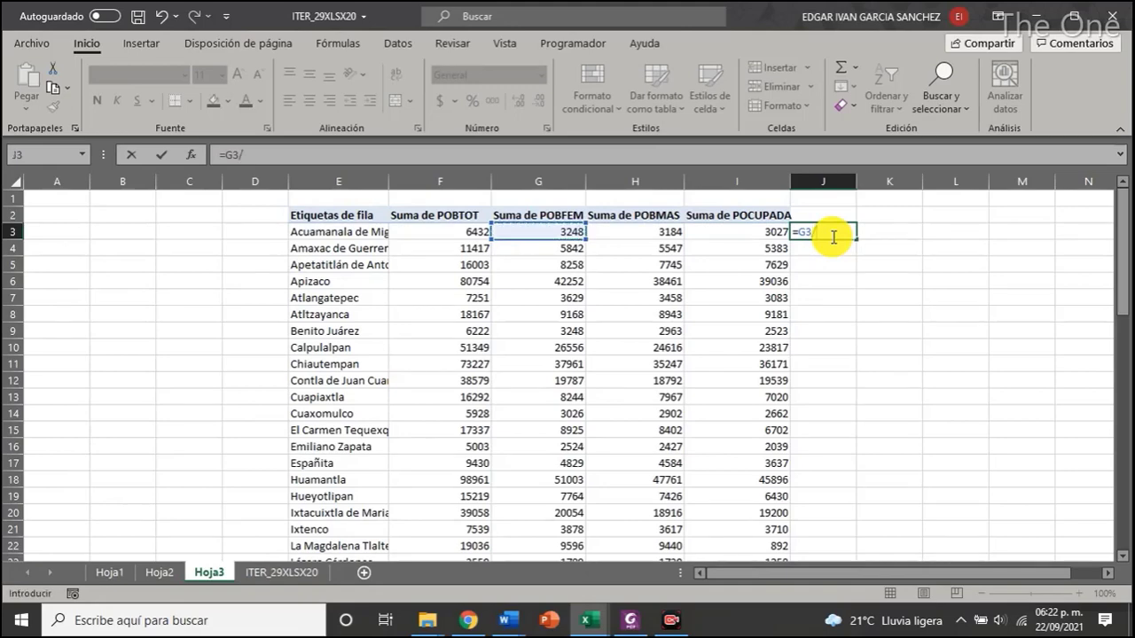
{"action": "left_click", "coordinate": [463, 233]}
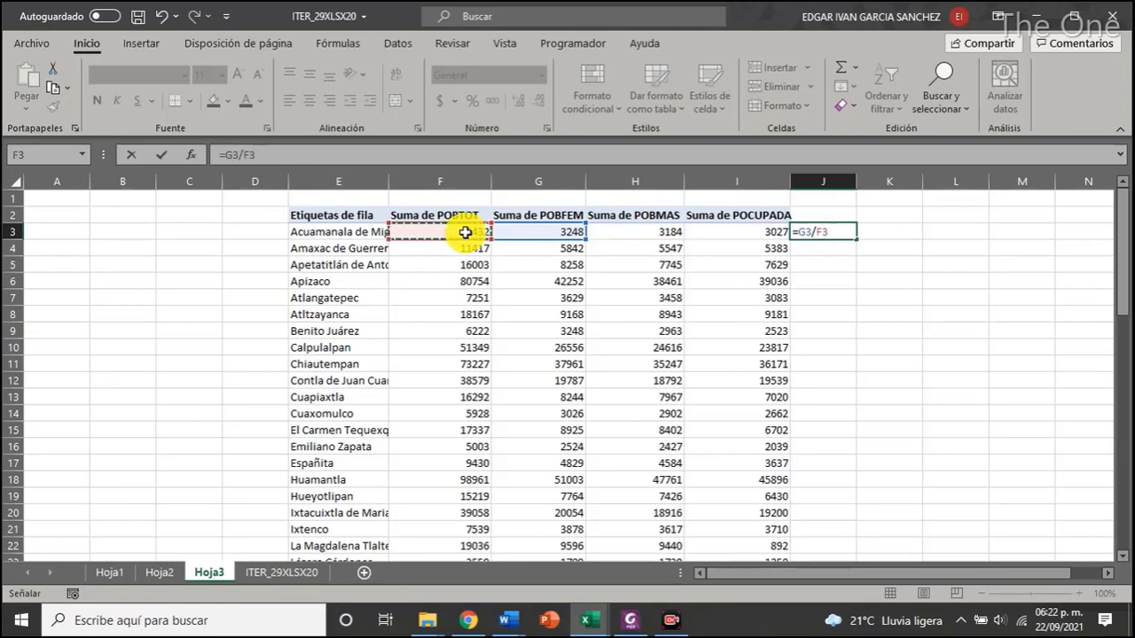
{"action": "key", "text": "Return"}
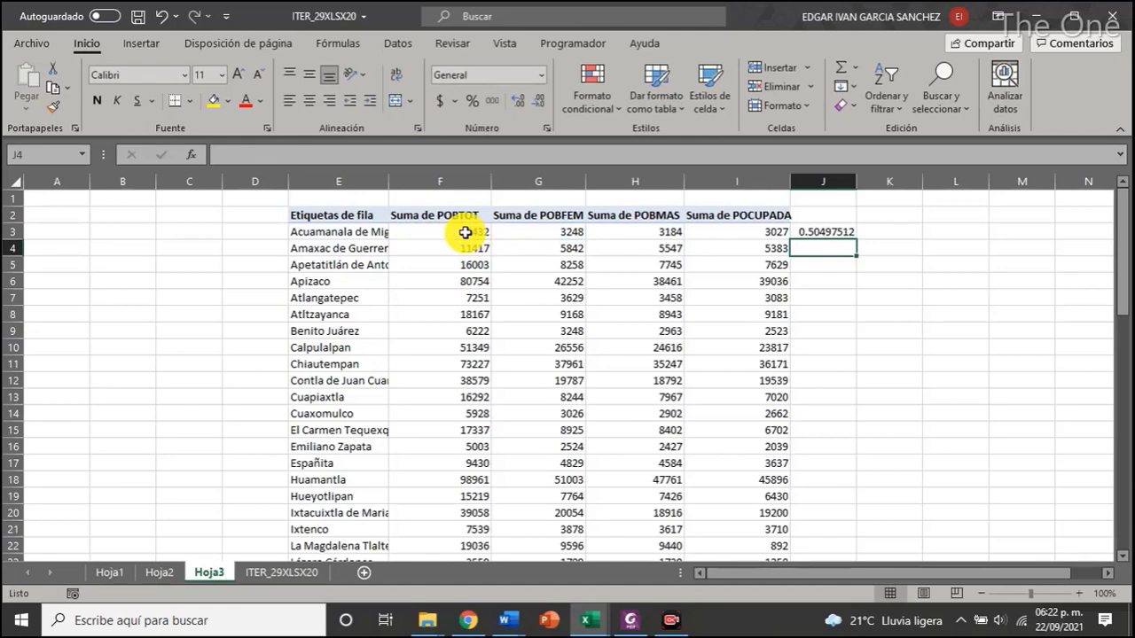
Format the female share in J3 as a percentage with one decimal place
{"action": "left_click", "coordinate": [824, 232]}
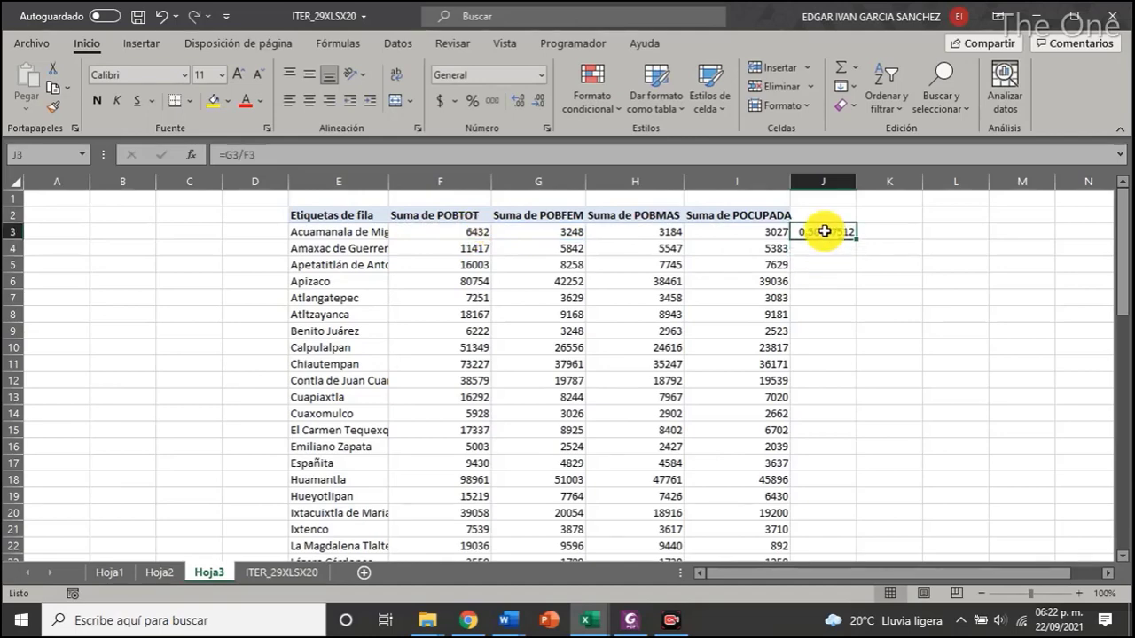
{"action": "left_click", "coordinate": [471, 102]}
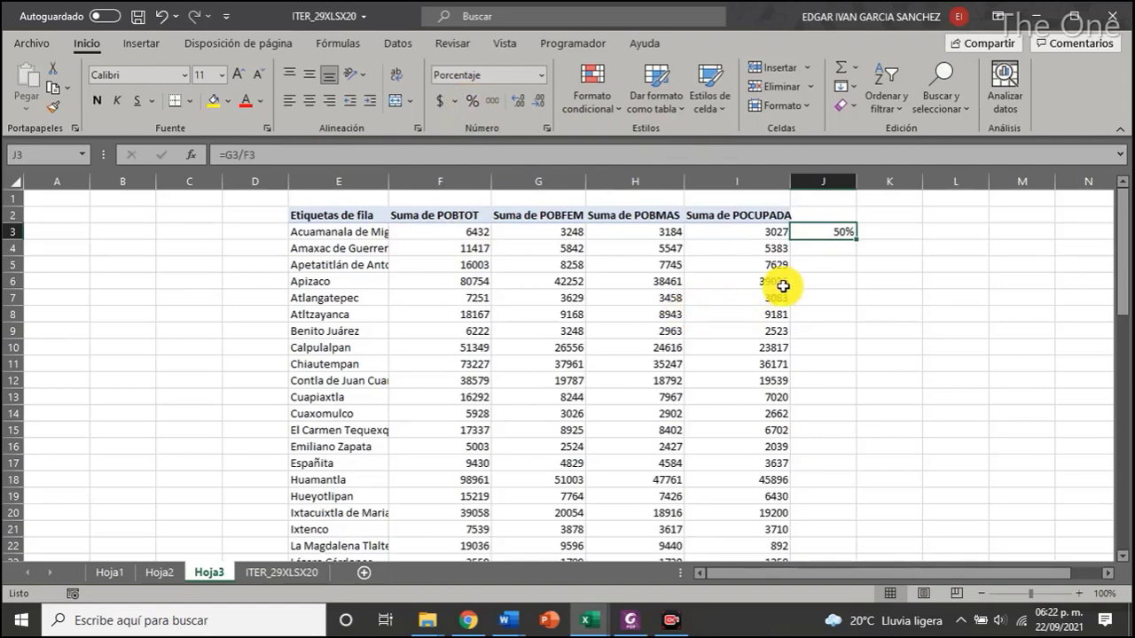
{"action": "left_click", "coordinate": [524, 103]}
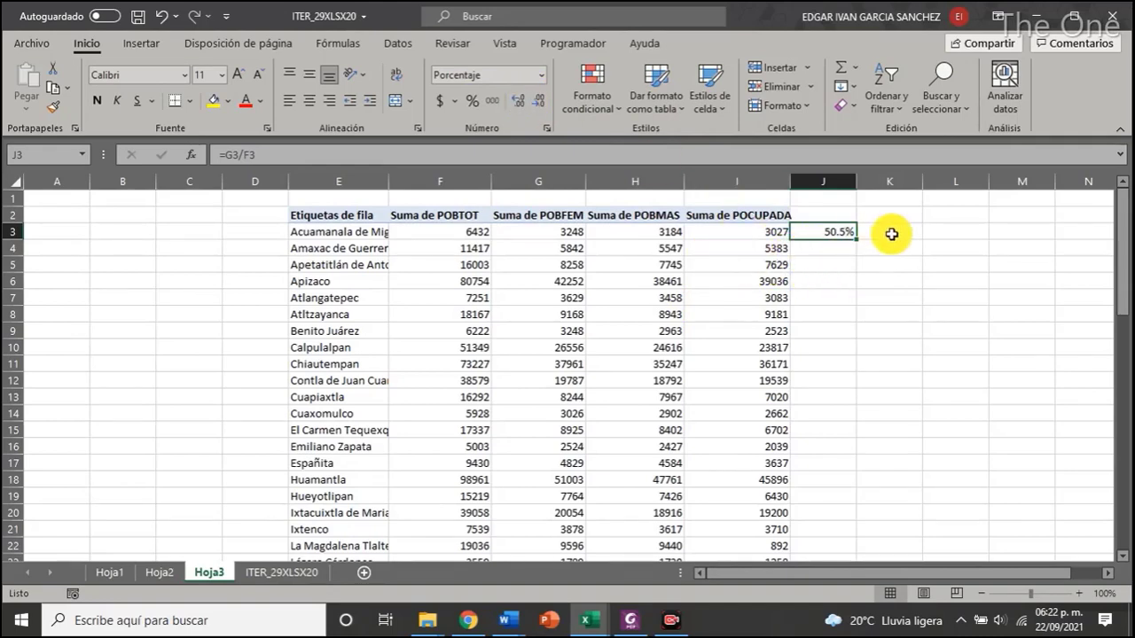
Enter the column headers % F in J2 and % in K2
{"action": "left_click", "coordinate": [815, 214]}
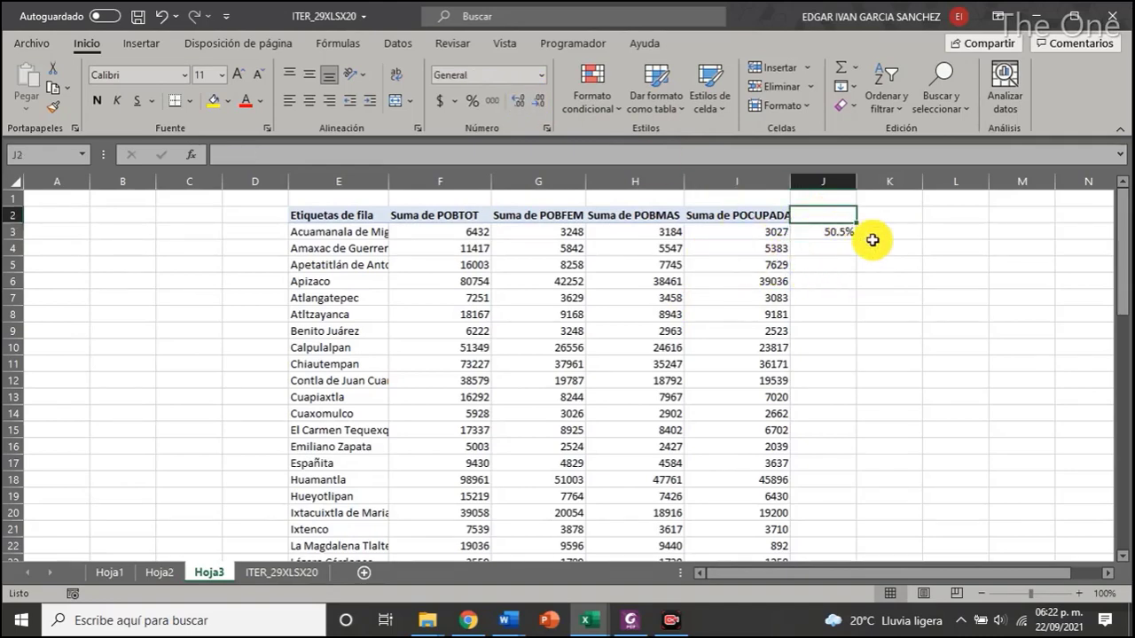
{"action": "type", "text": "% M"}
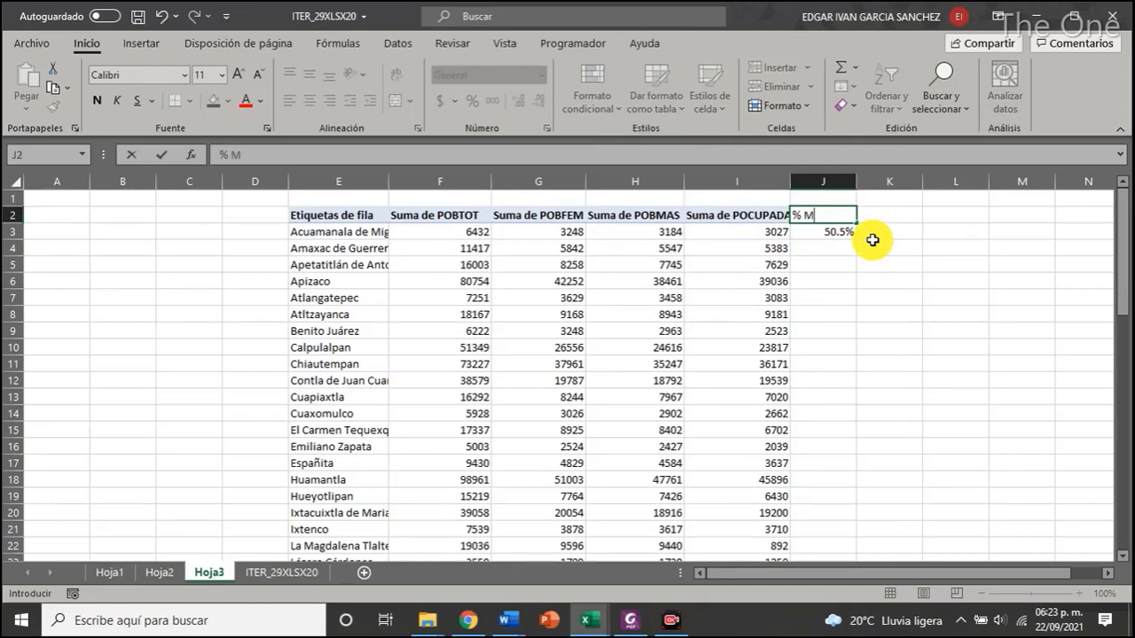
{"action": "key", "text": "Return"}
{"action": "key", "text": "Up"}
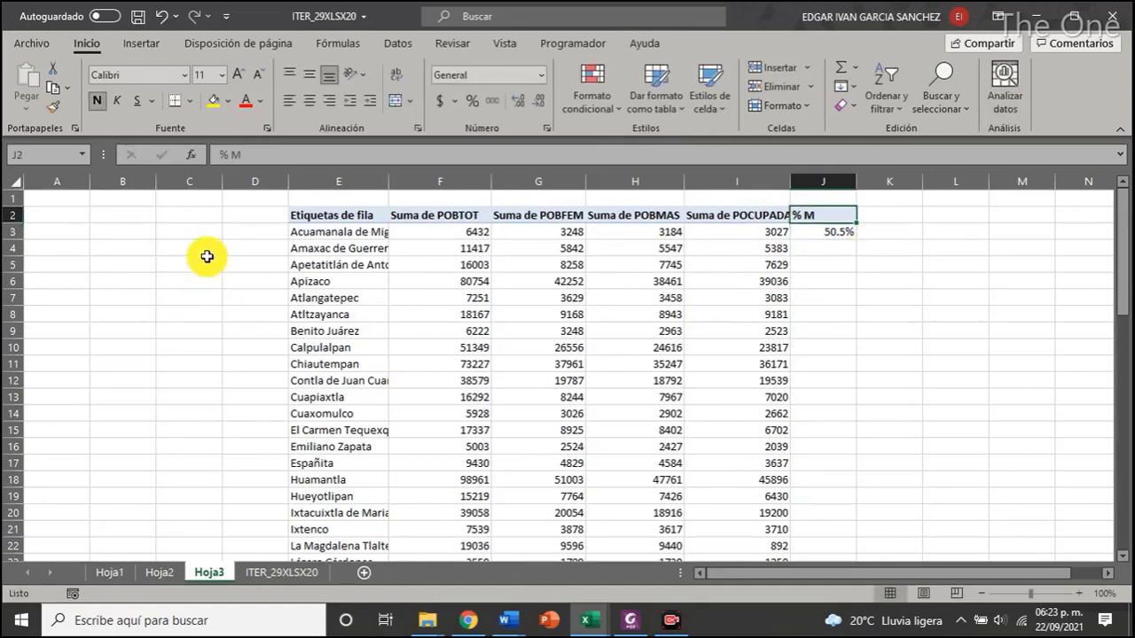
{"action": "left_click", "coordinate": [252, 154]}
{"action": "key", "text": "BackSpace"}
{"action": "type", "text": "F"}
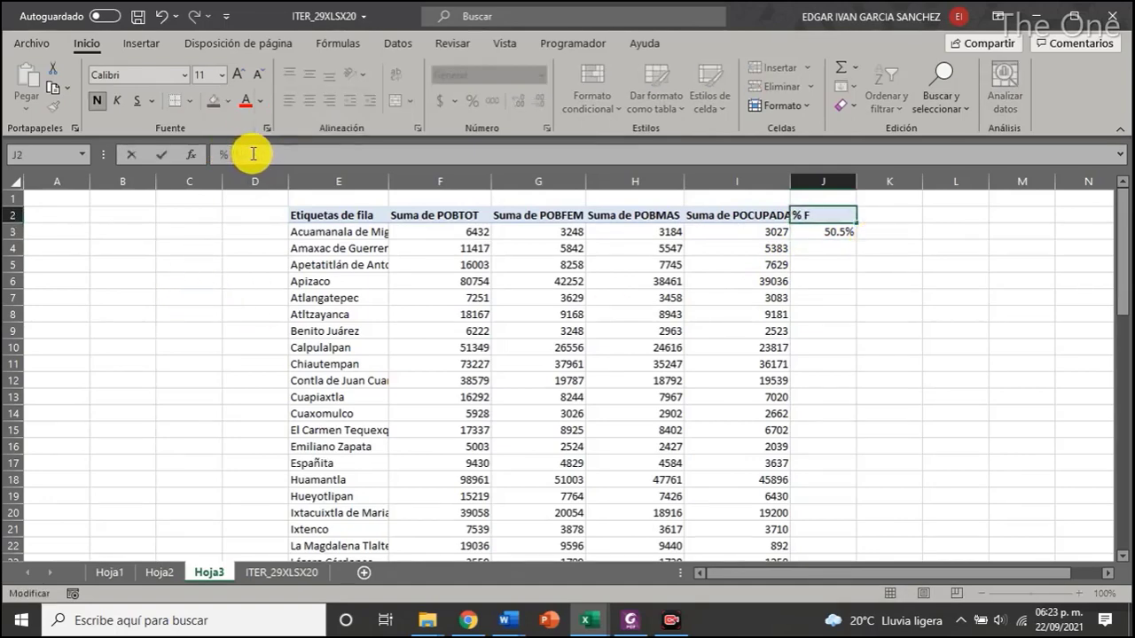
{"action": "left_click", "coordinate": [892, 214]}
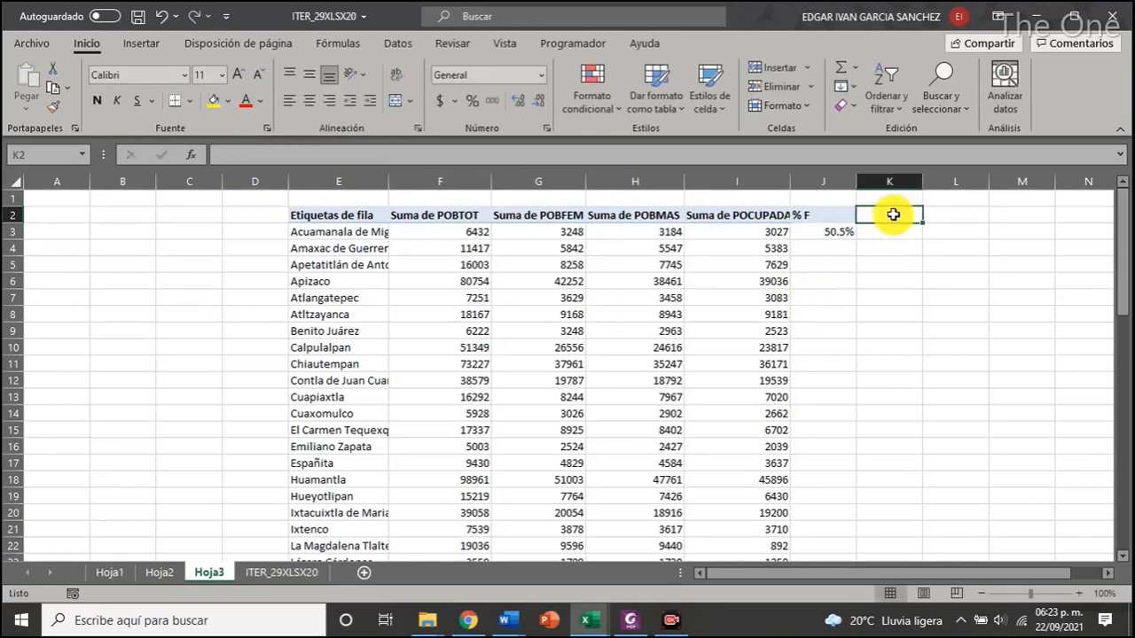
{"action": "type", "text": "%"}
{"action": "key", "text": "Return"}
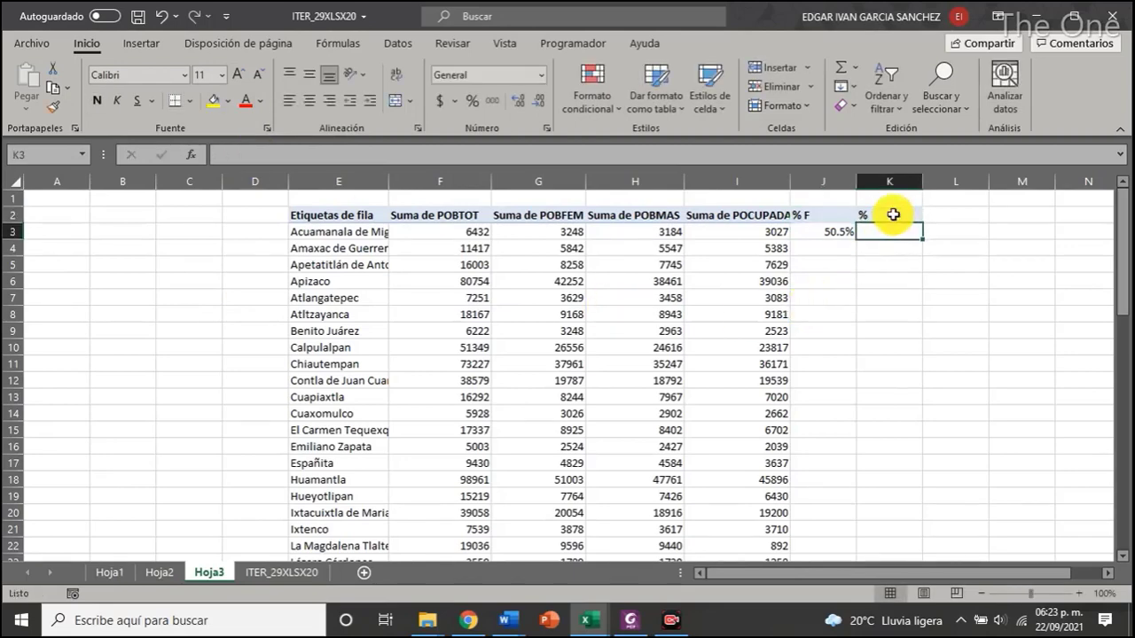
Enter the formula =H3/F3 in K3 to divide the first municipality's male population by its total population
{"action": "type", "text": "="}
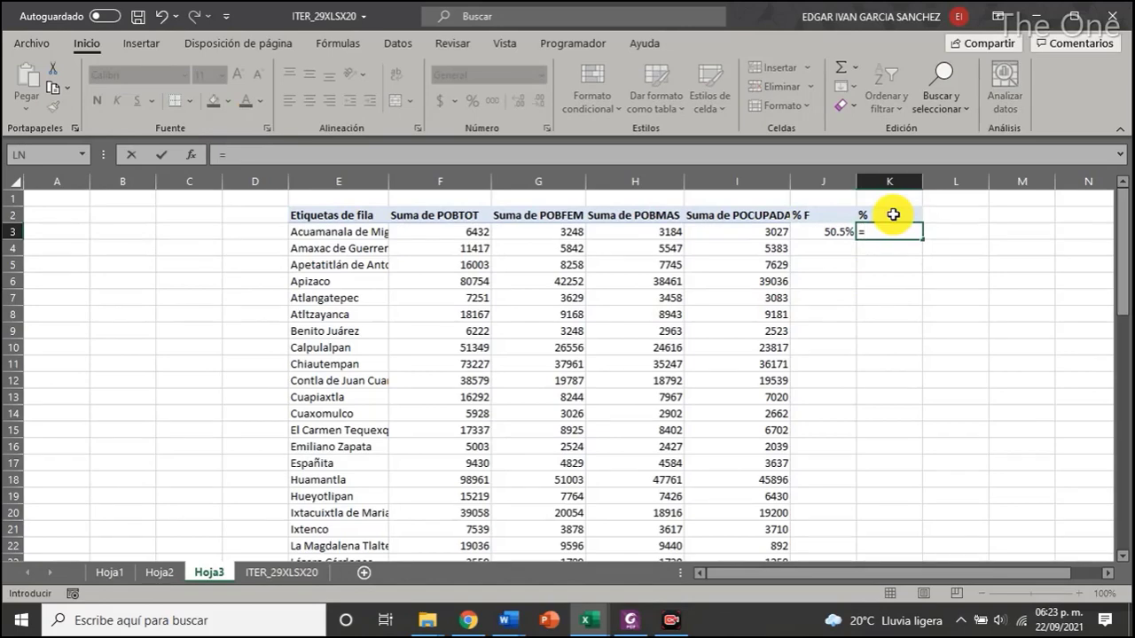
{"action": "key", "text": "Left"}
{"action": "key", "text": "Left"}
{"action": "key", "text": "Left"}
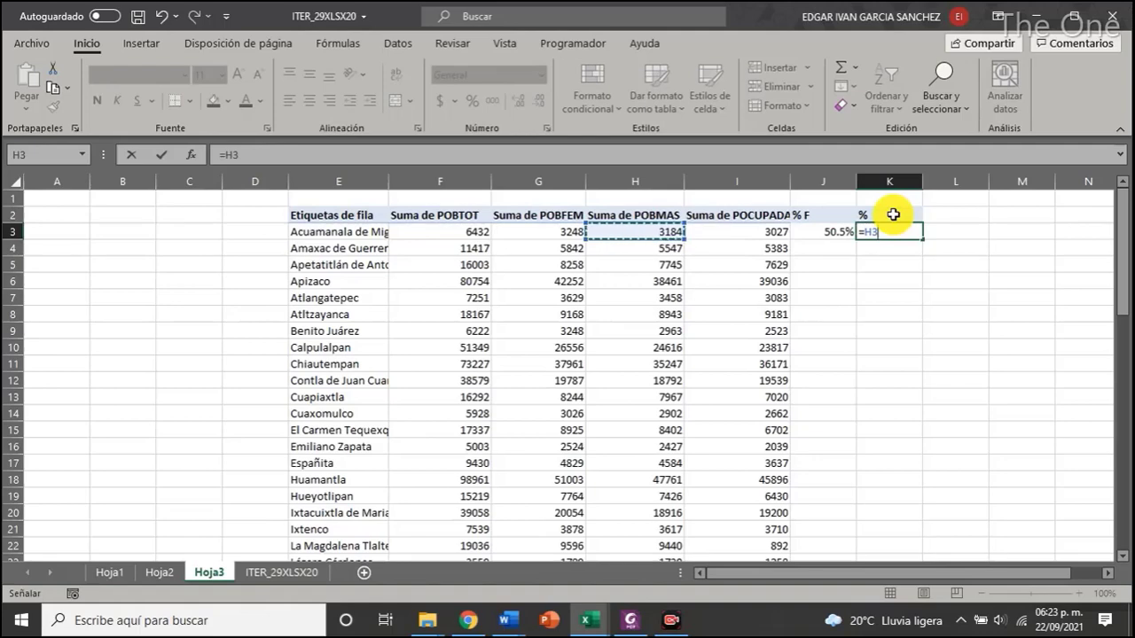
{"action": "type", "text": "/"}
{"action": "key", "text": "Left"}
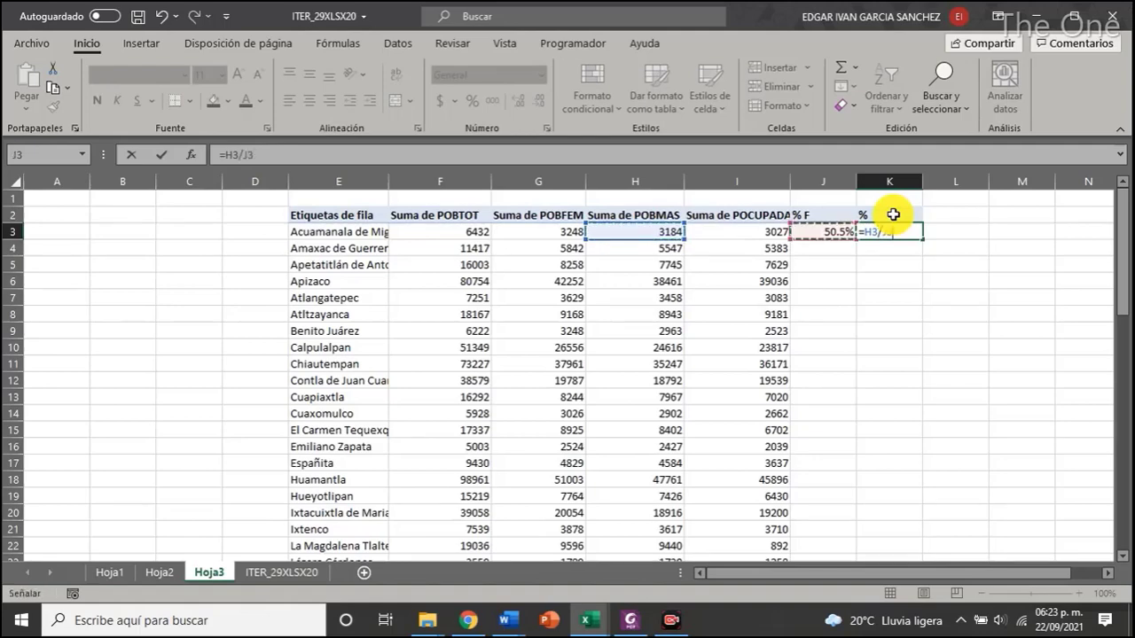
{"action": "key", "text": "Left"}
{"action": "key", "text": "Left"}
{"action": "key", "text": "Left"}
{"action": "key", "text": "Left"}
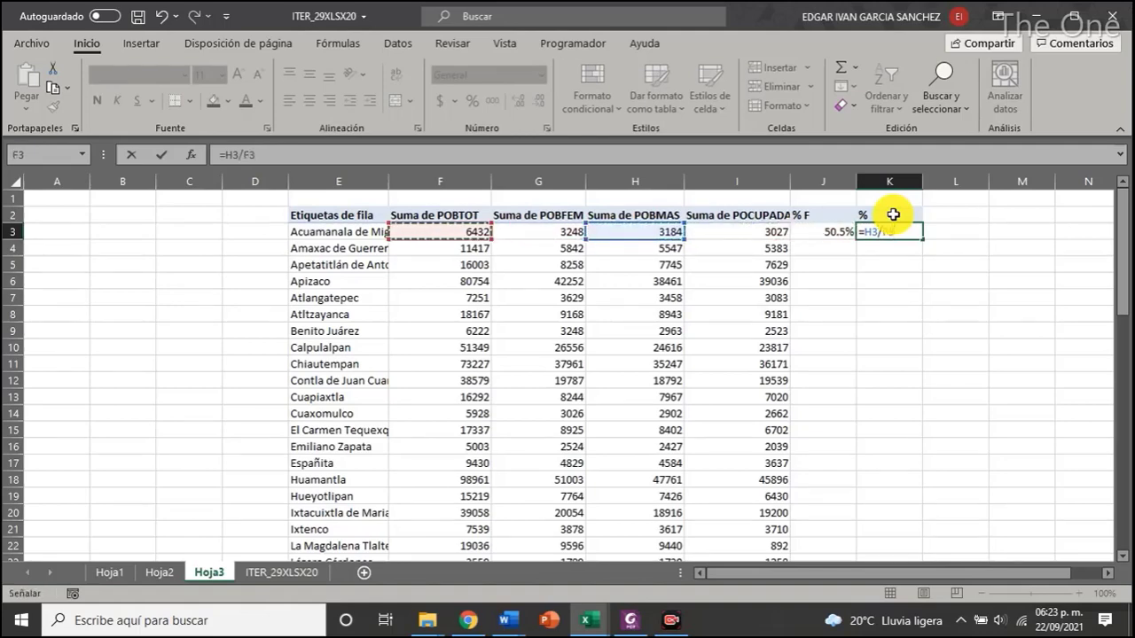
{"action": "key", "text": "Return"}
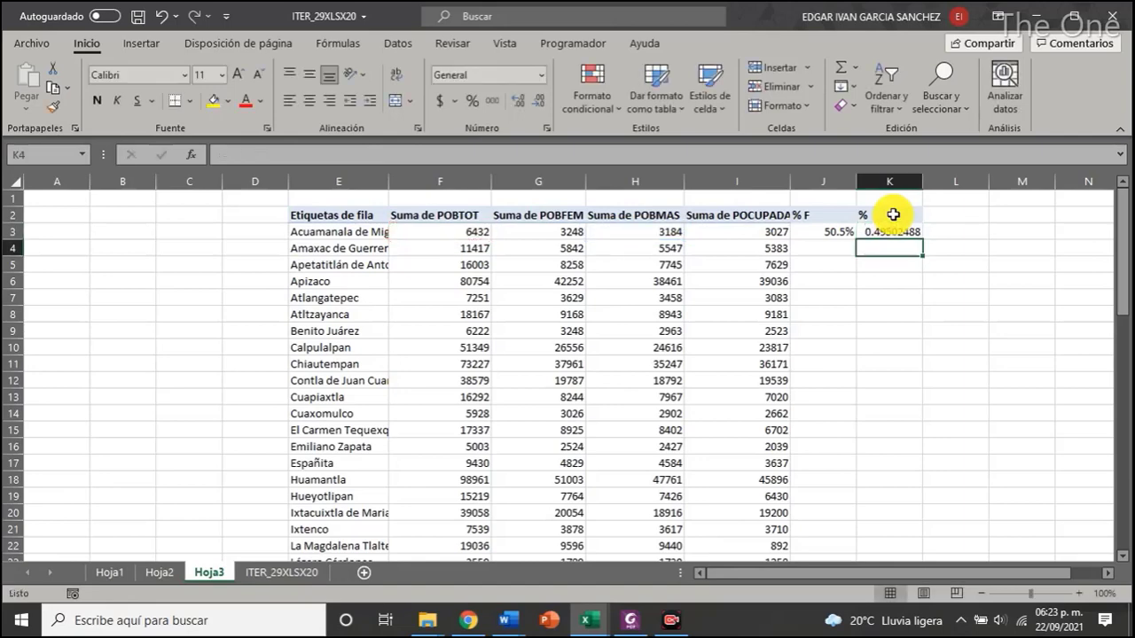
Format the male share in K3 as a percentage with one decimal place
{"action": "left_click", "coordinate": [887, 231]}
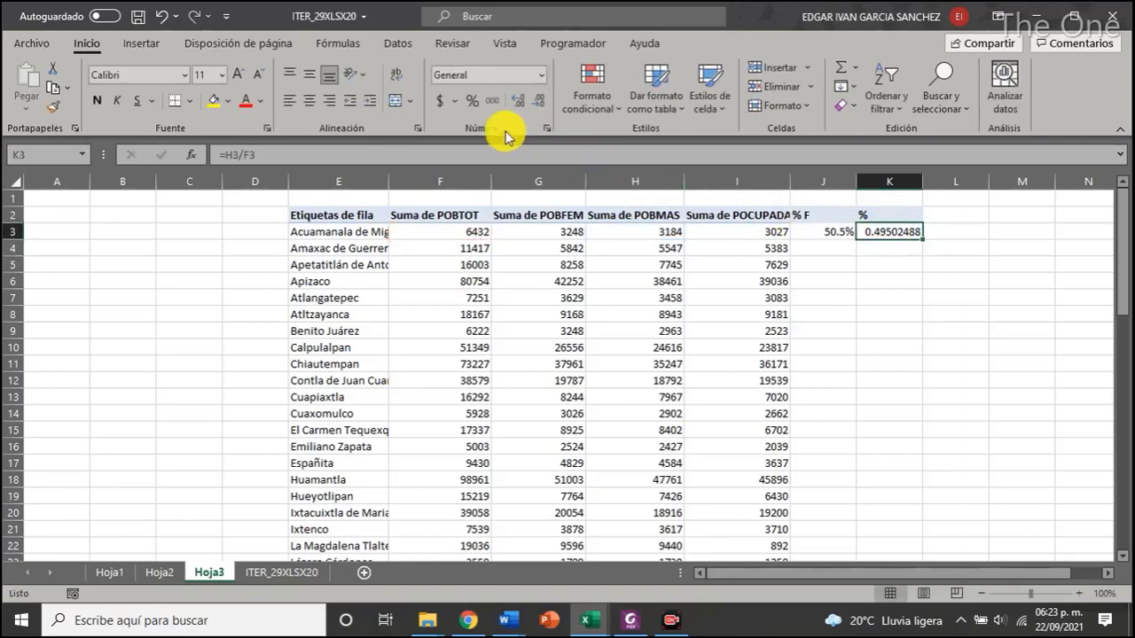
{"action": "left_click", "coordinate": [473, 103]}
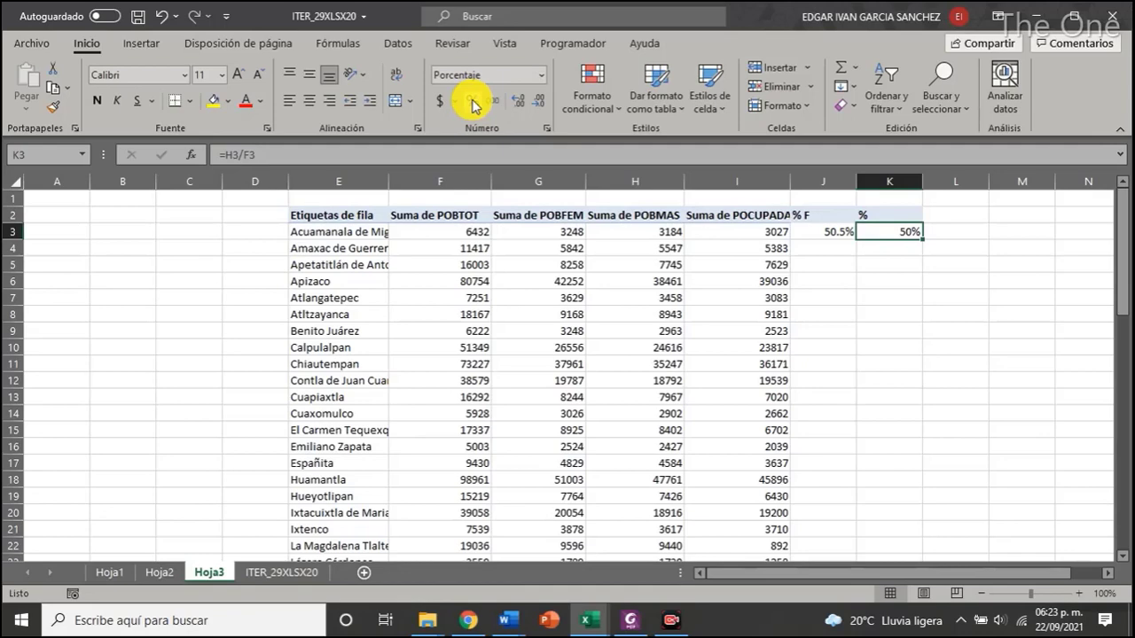
{"action": "left_click", "coordinate": [519, 100]}
{"action": "left_click", "coordinate": [829, 300]}
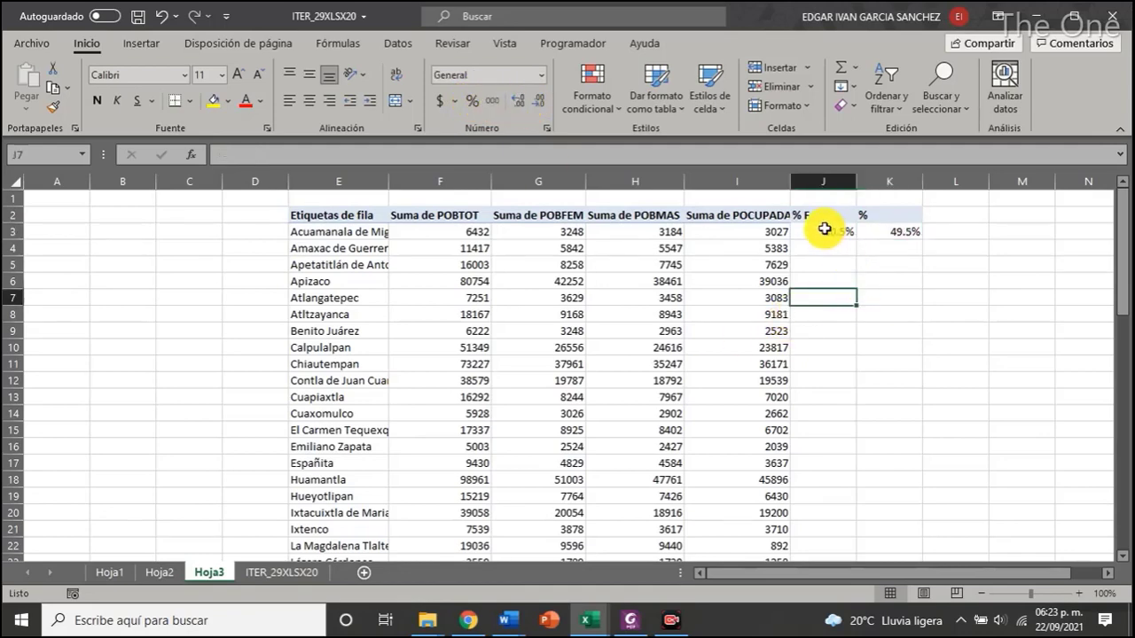
Fill the percentage formulas in J3:K3 down to row 62 for all municipalities
{"action": "left_click_drag", "start_coordinate": [824, 230], "coordinate": [874, 235]}
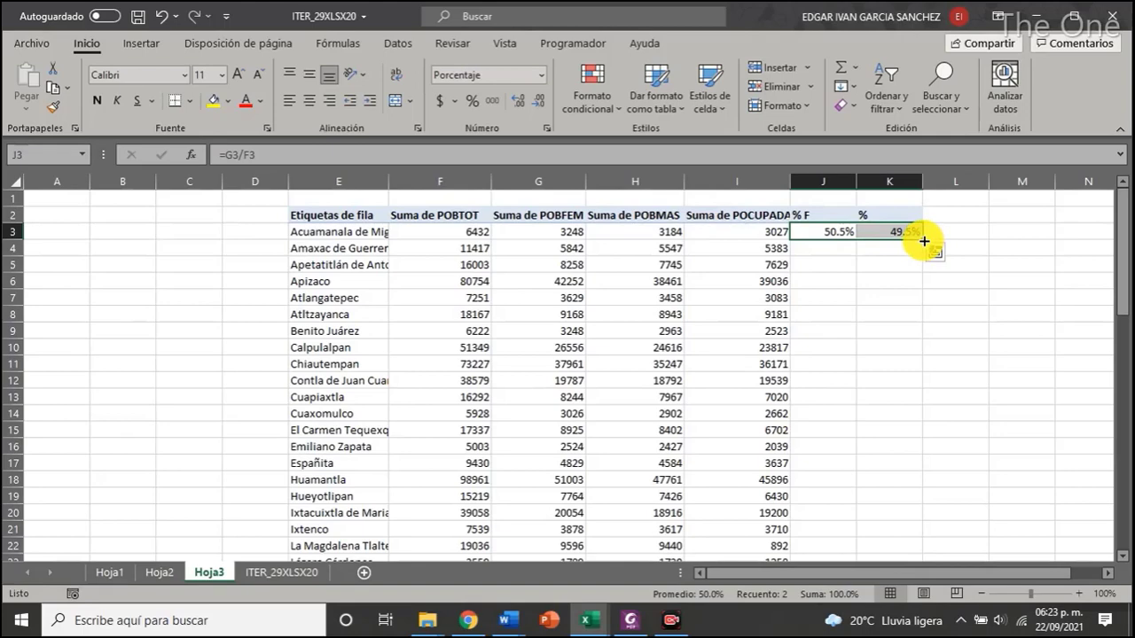
{"action": "left_click_drag", "start_coordinate": [924, 241], "coordinate": [838, 257]}
{"action": "left_click_drag", "start_coordinate": [922, 242], "coordinate": [921, 257]}
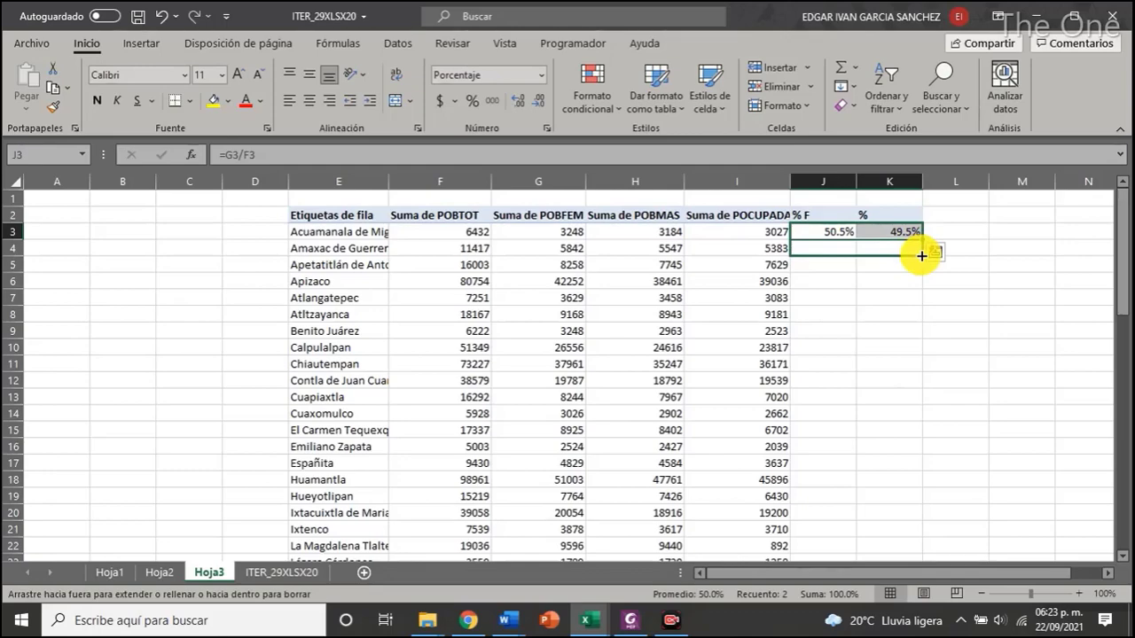
{"action": "left_click_drag", "start_coordinate": [922, 256], "coordinate": [908, 486]}
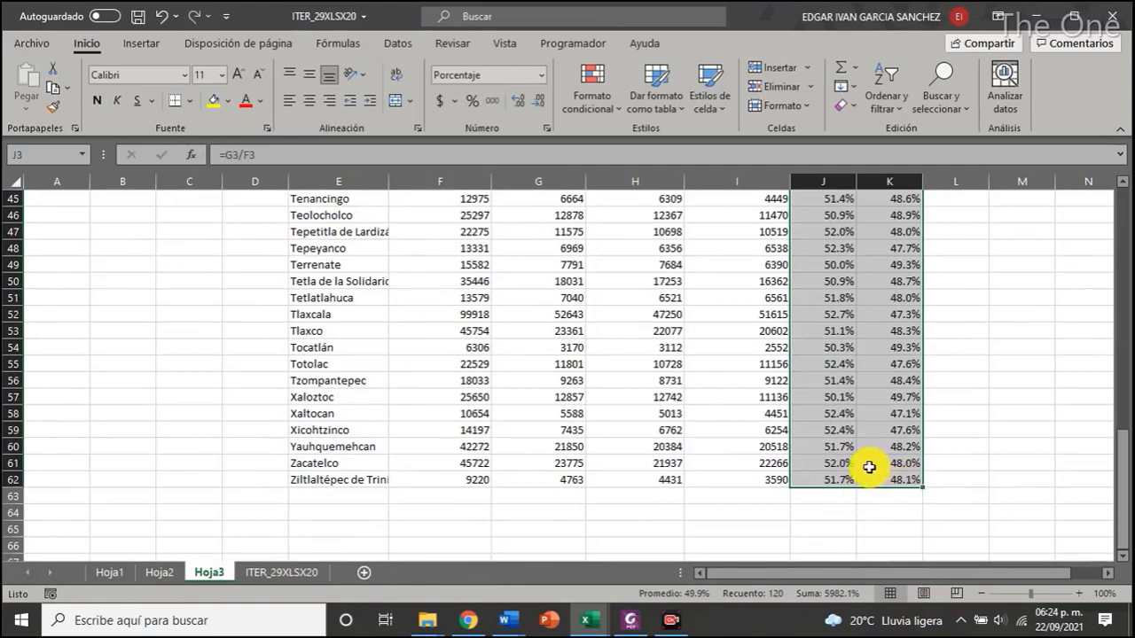
Add filters to header row E2:K2 and sort the table by % F from largest to smallest
{"action": "scroll", "coordinate": [868, 466], "scroll_direction": "up", "scroll_amount": 15}
{"action": "left_click_drag", "start_coordinate": [368, 215], "coordinate": [877, 221]}
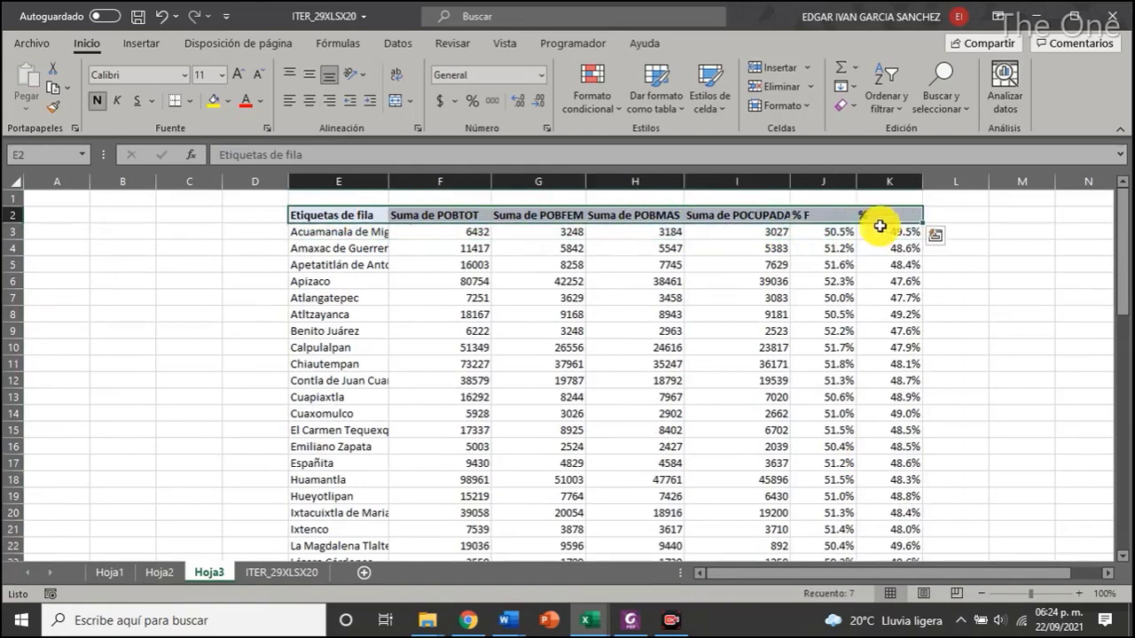
{"action": "left_click", "coordinate": [884, 101]}
{"action": "left_click", "coordinate": [906, 204]}
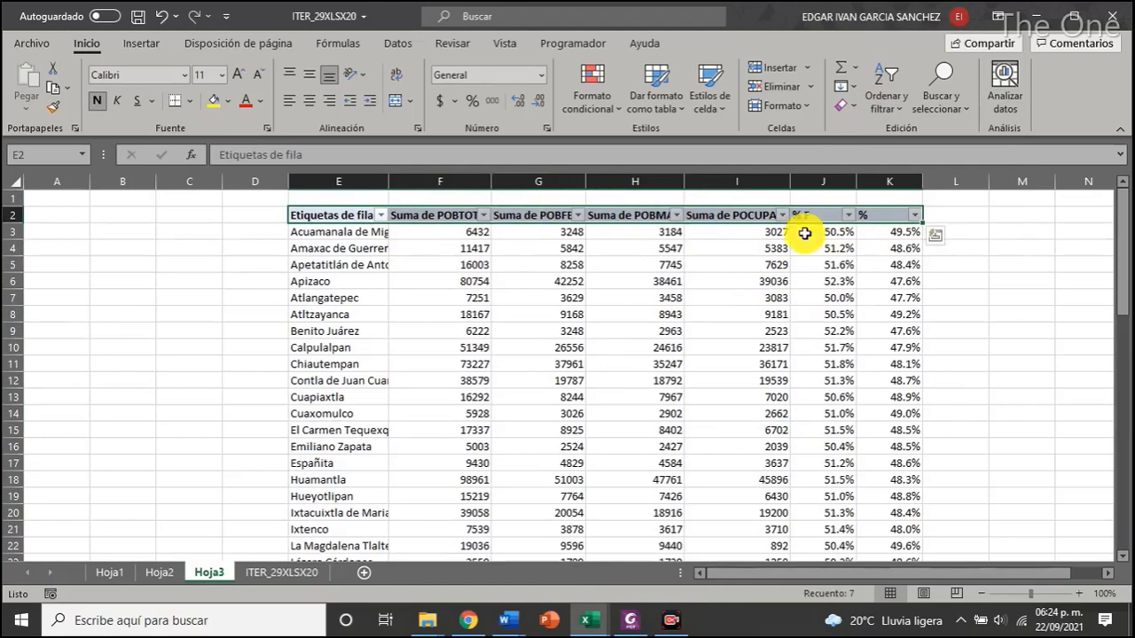
{"action": "left_click", "coordinate": [847, 217]}
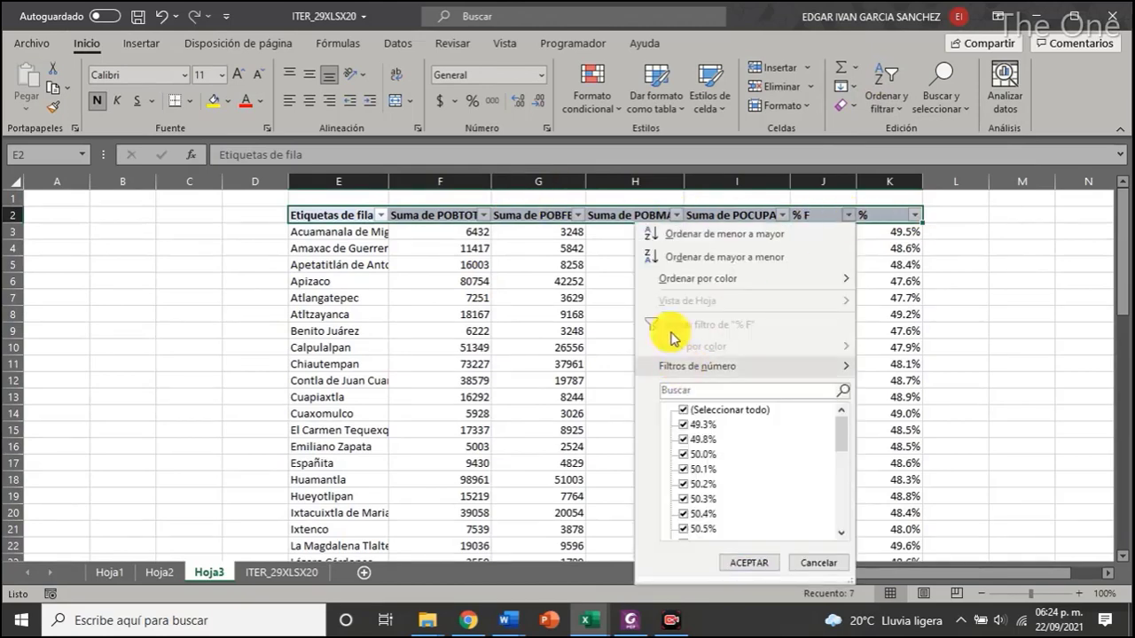
{"action": "left_click", "coordinate": [745, 258]}
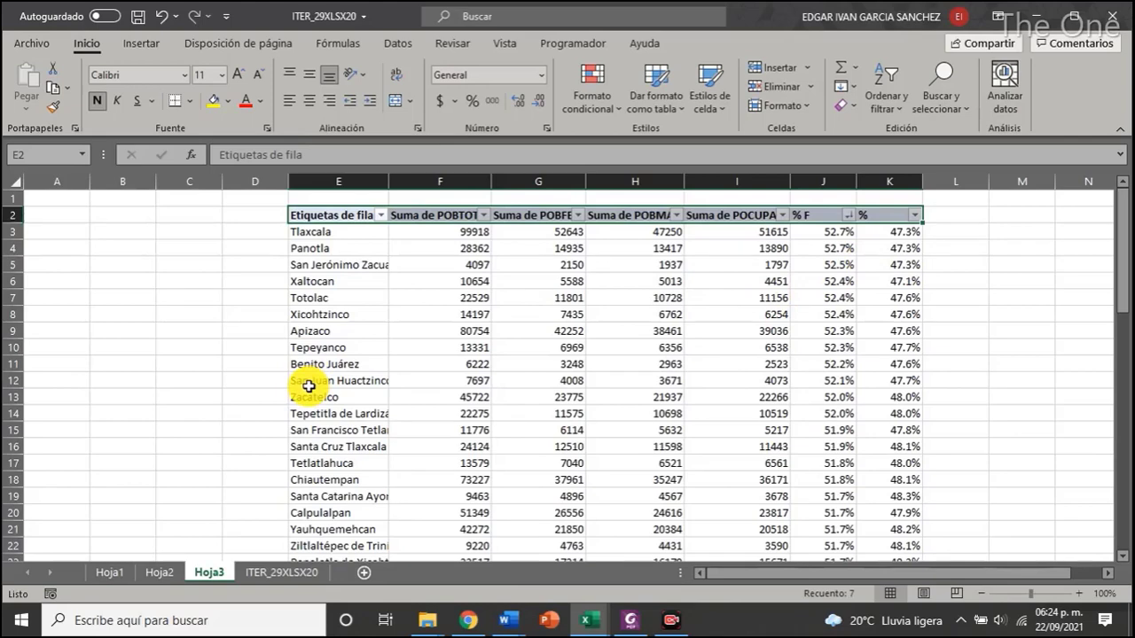
Examine the municipalities with the highest % F and compare them with the female population ranking on Hoja2
{"action": "left_click", "coordinate": [838, 249]}
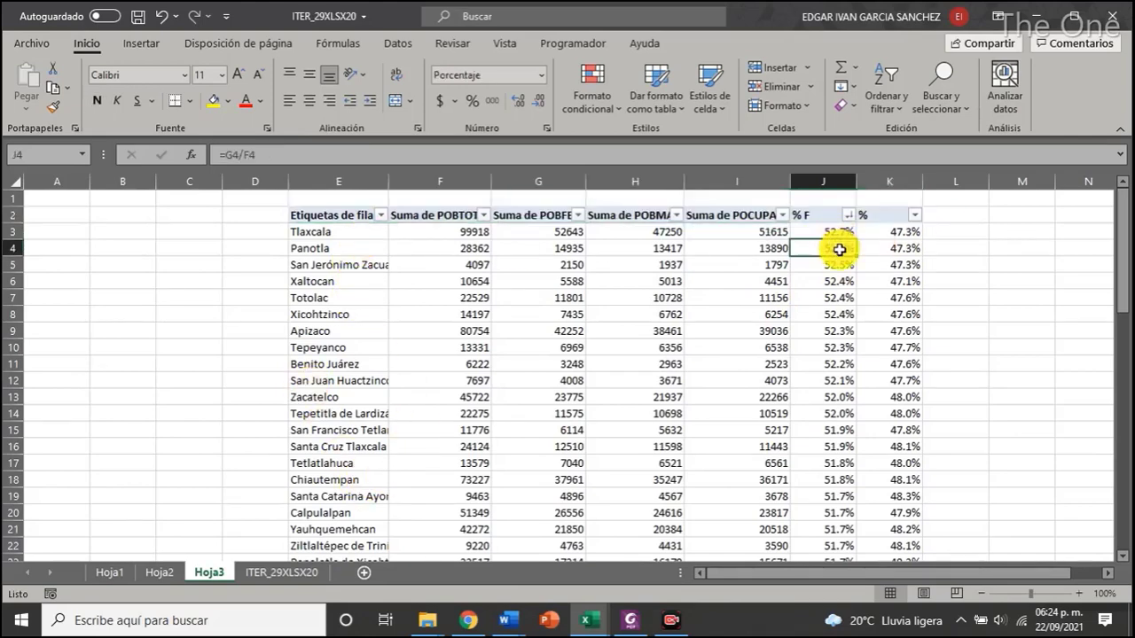
{"action": "left_click", "coordinate": [329, 233]}
{"action": "left_click", "coordinate": [335, 249]}
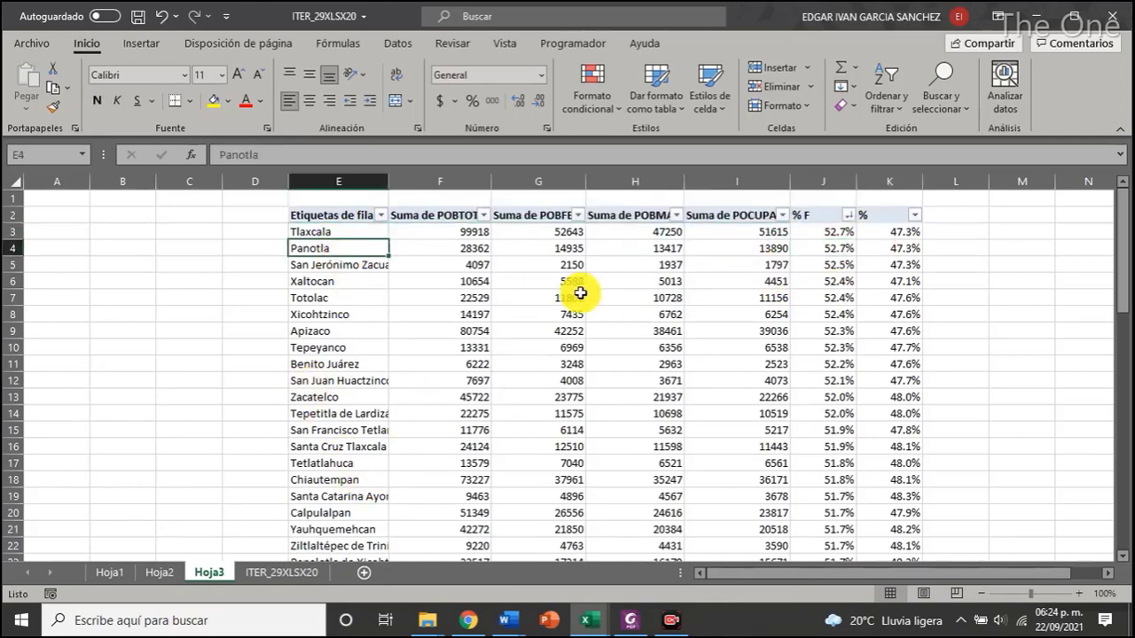
{"action": "left_click", "coordinate": [339, 282]}
{"action": "left_click", "coordinate": [339, 265]}
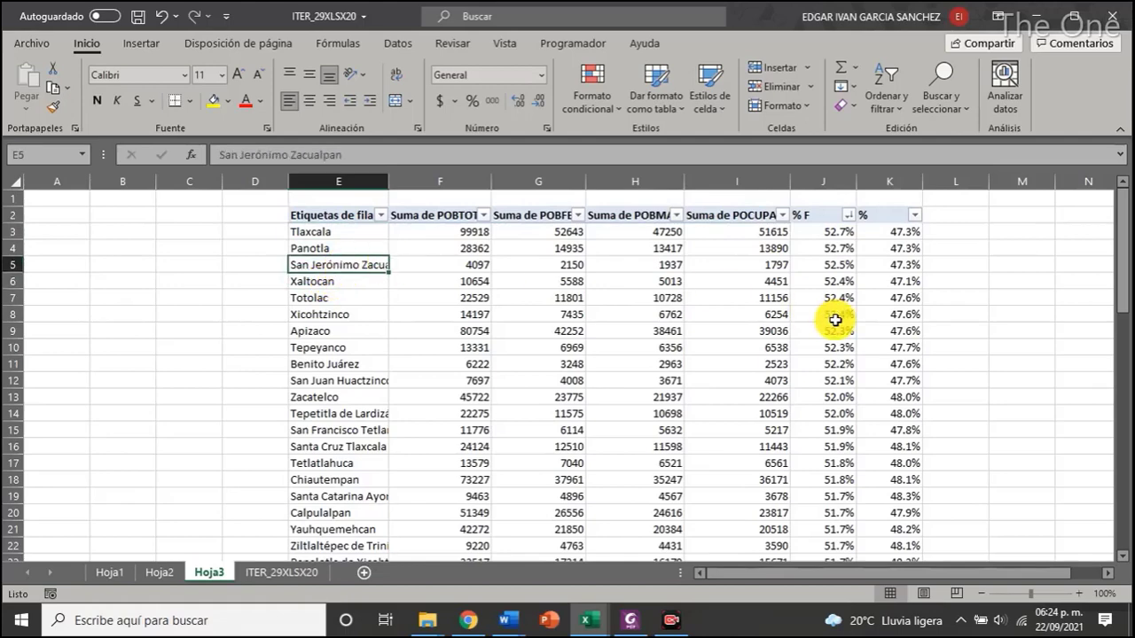
{"action": "left_click", "coordinate": [840, 234]}
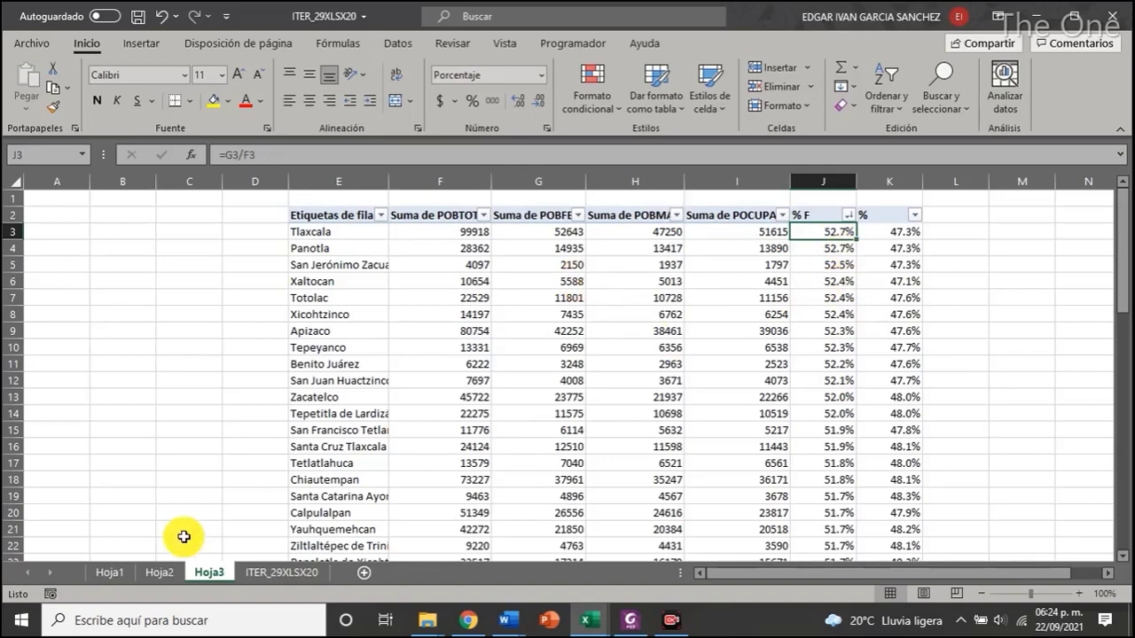
{"action": "left_click", "coordinate": [160, 575]}
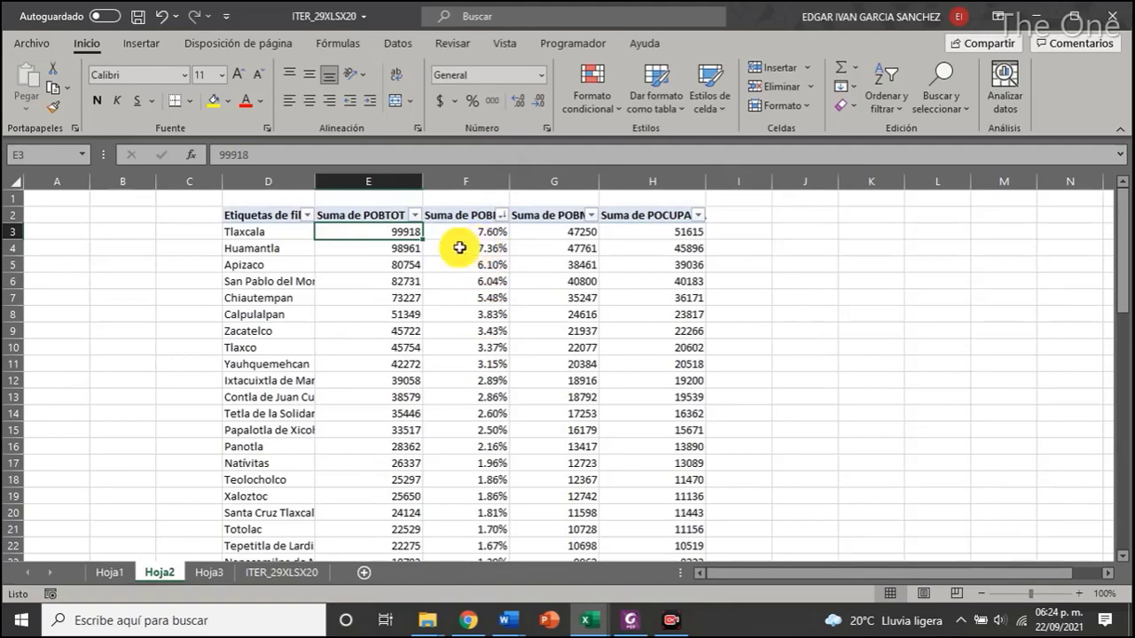
{"action": "scroll", "coordinate": [497, 297], "scroll_direction": "down", "scroll_amount": 17}
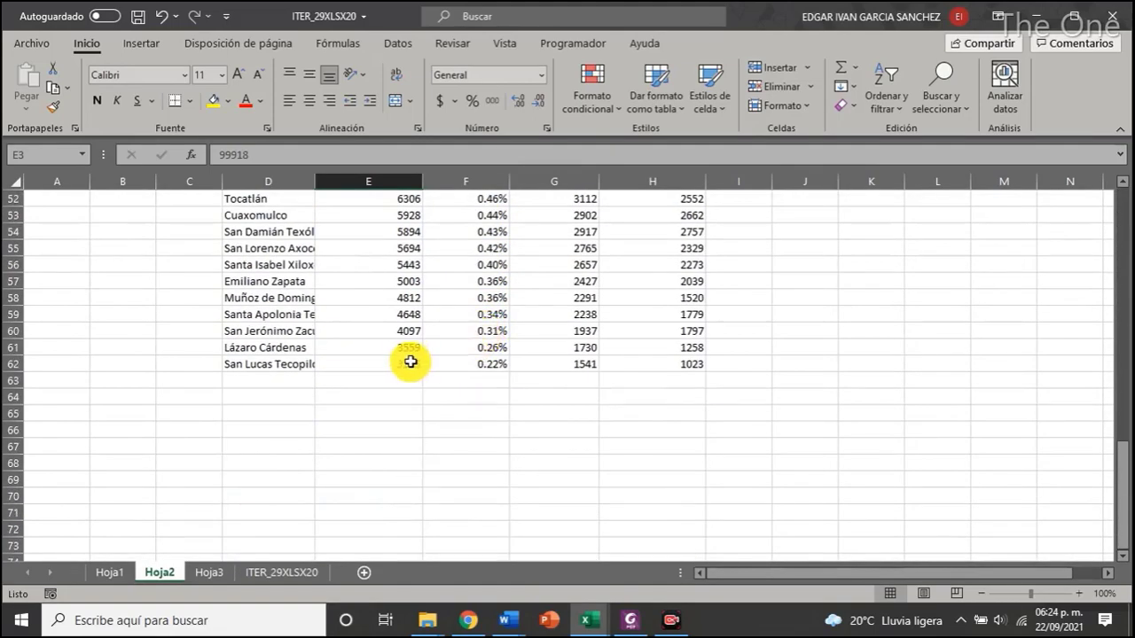
{"action": "scroll", "coordinate": [411, 362], "scroll_direction": "up", "scroll_amount": 17}
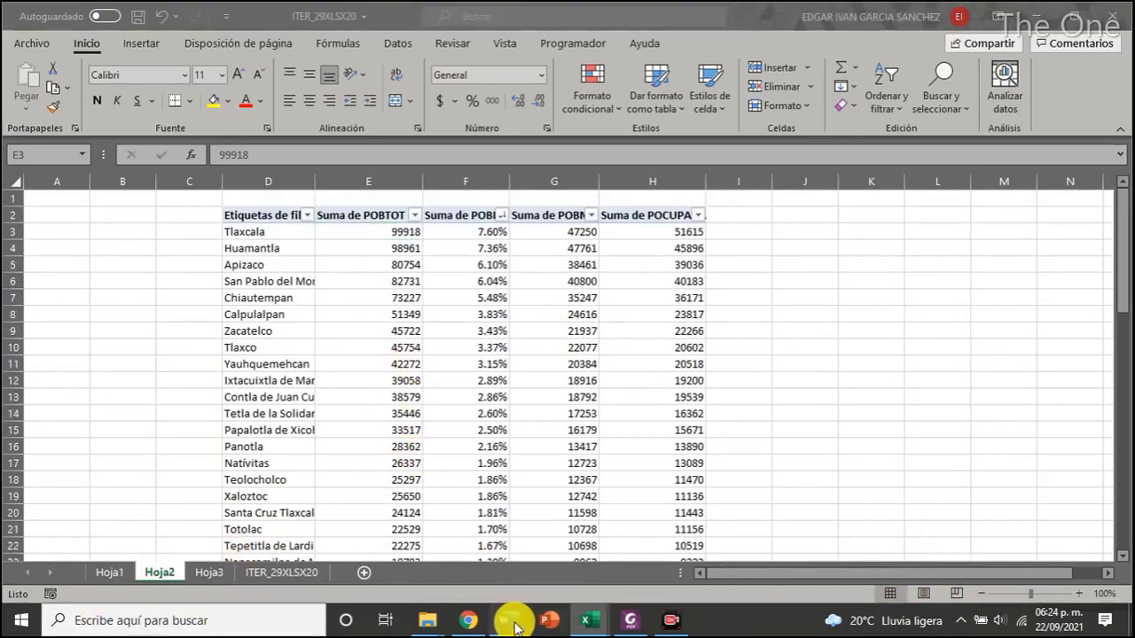
Switch to the Ejercicio_2_TablasDinámicas document in Word and review the questions and the pie chart task
{"action": "mouse_move", "coordinate": [507, 619]}
{"action": "left_click", "coordinate": [769, 547]}
{"action": "scroll", "coordinate": [494, 485], "scroll_direction": "down", "scroll_amount": 2}
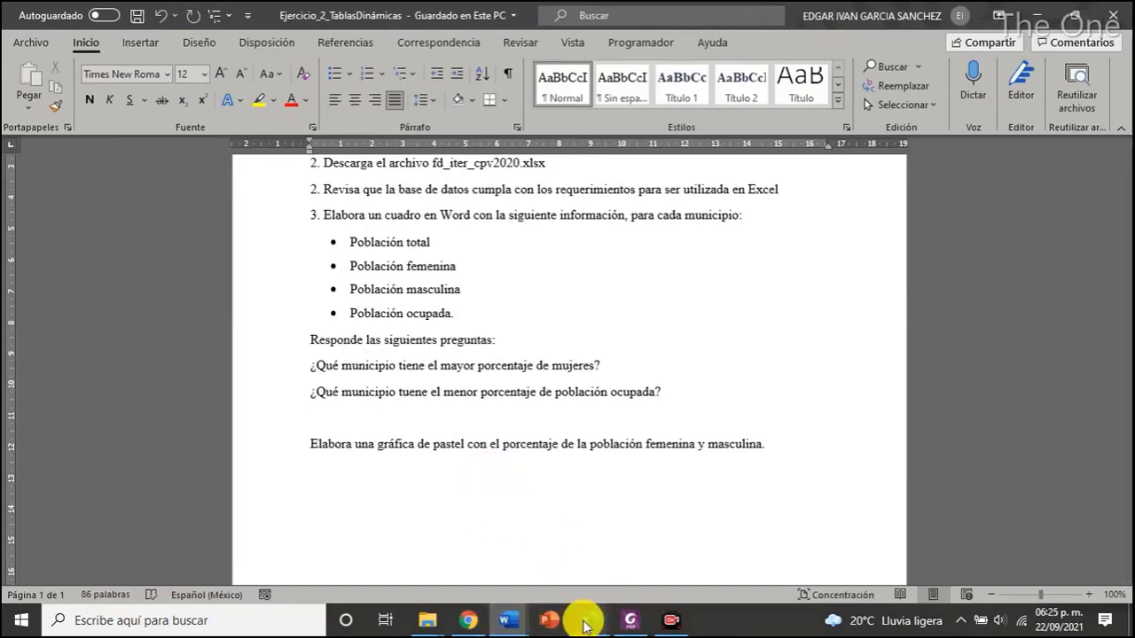
Switch to the ITER_29XLSX20 workbook in Excel and show Suma de POCUPADA as % del total general in the pivot table on Hoja1
{"action": "mouse_move", "coordinate": [583, 620]}
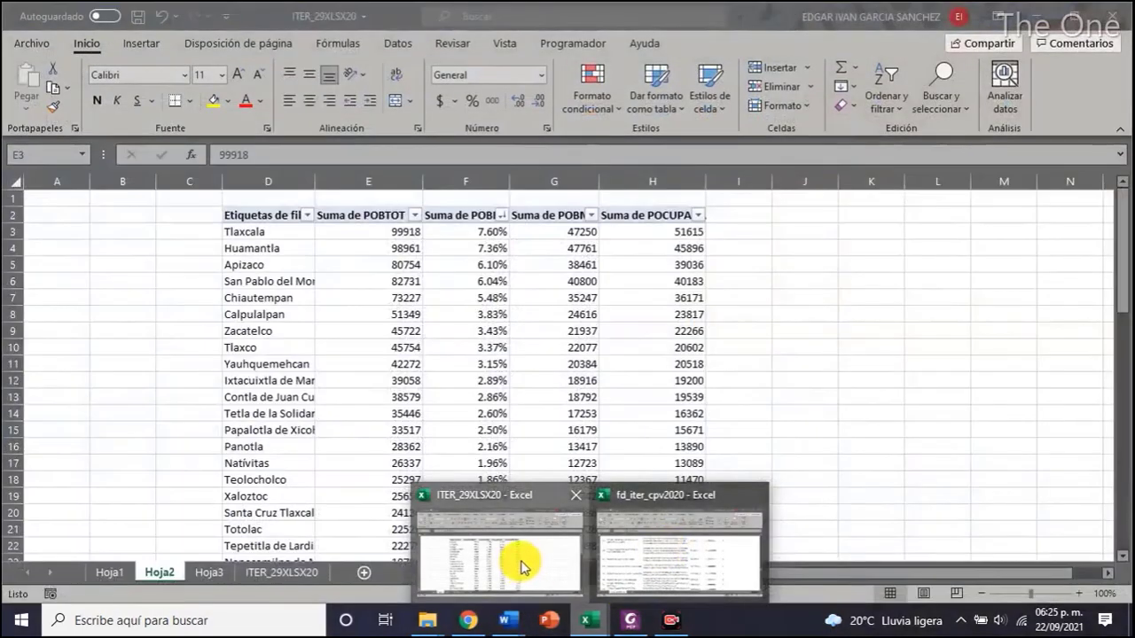
{"action": "left_click", "coordinate": [519, 560]}
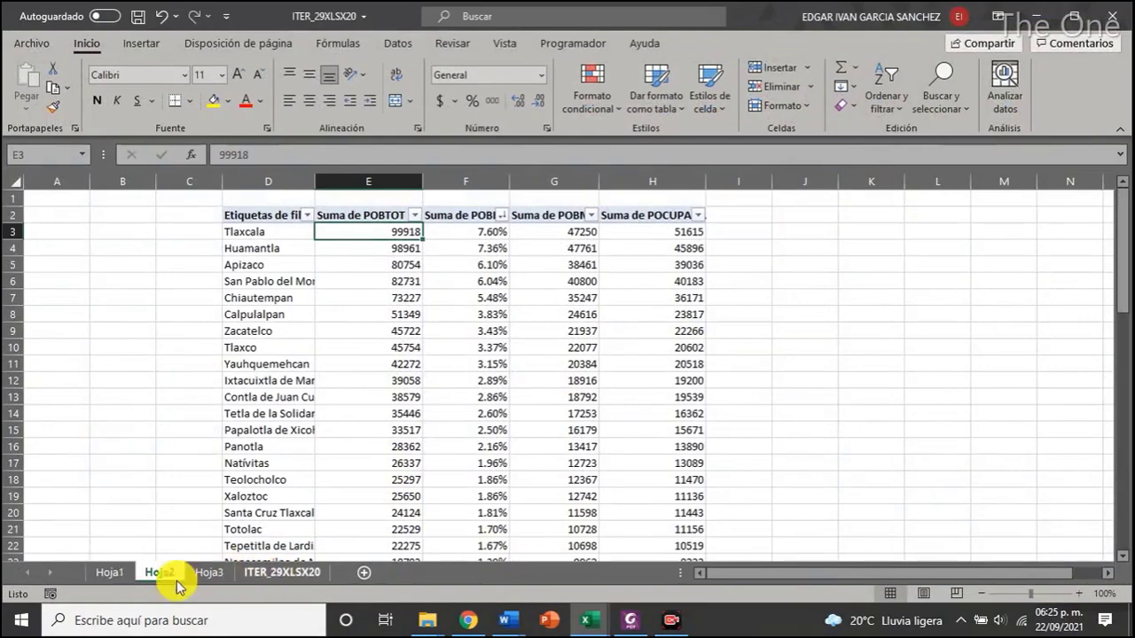
{"action": "left_click", "coordinate": [111, 573]}
{"action": "scroll", "coordinate": [313, 486], "scroll_direction": "up", "scroll_amount": 14}
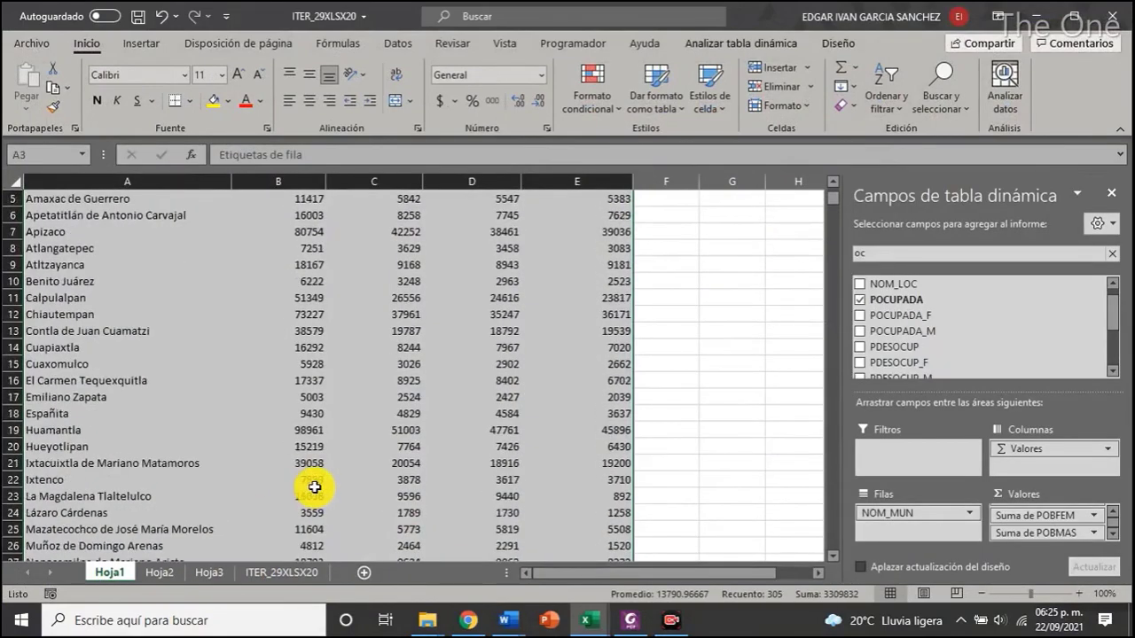
{"action": "left_click", "coordinate": [567, 231]}
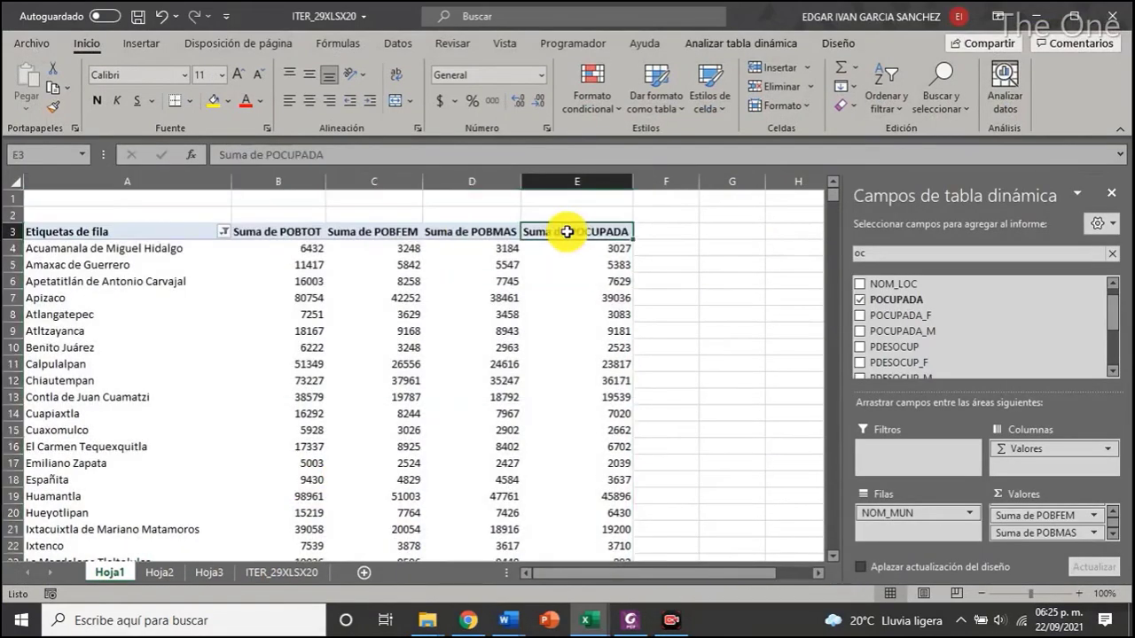
{"action": "right_click", "coordinate": [572, 233]}
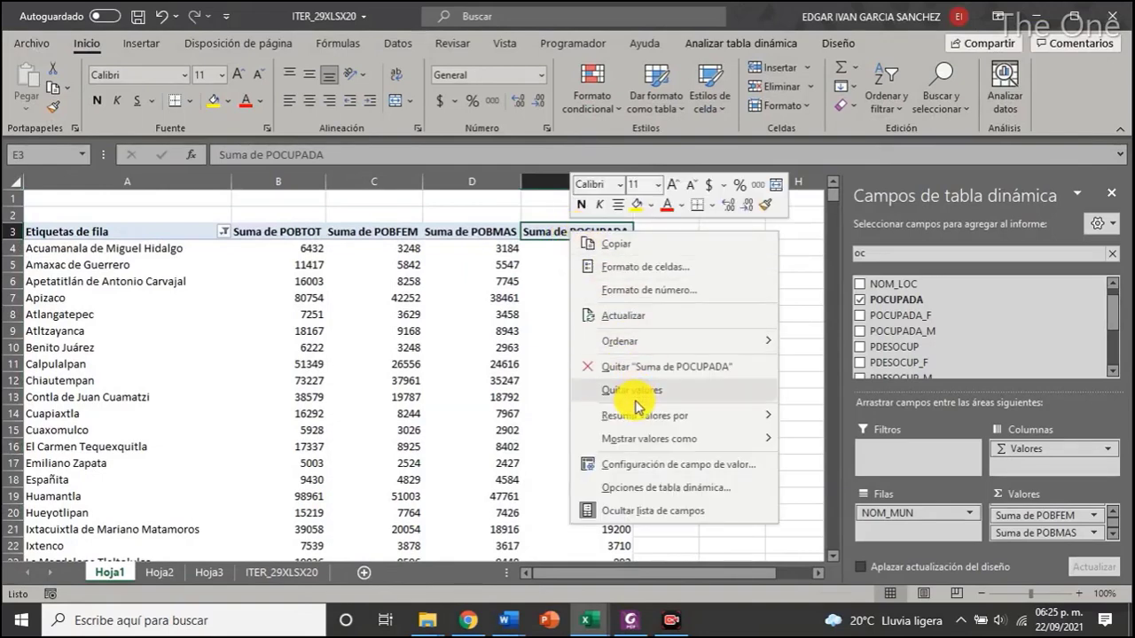
{"action": "left_click", "coordinate": [651, 463]}
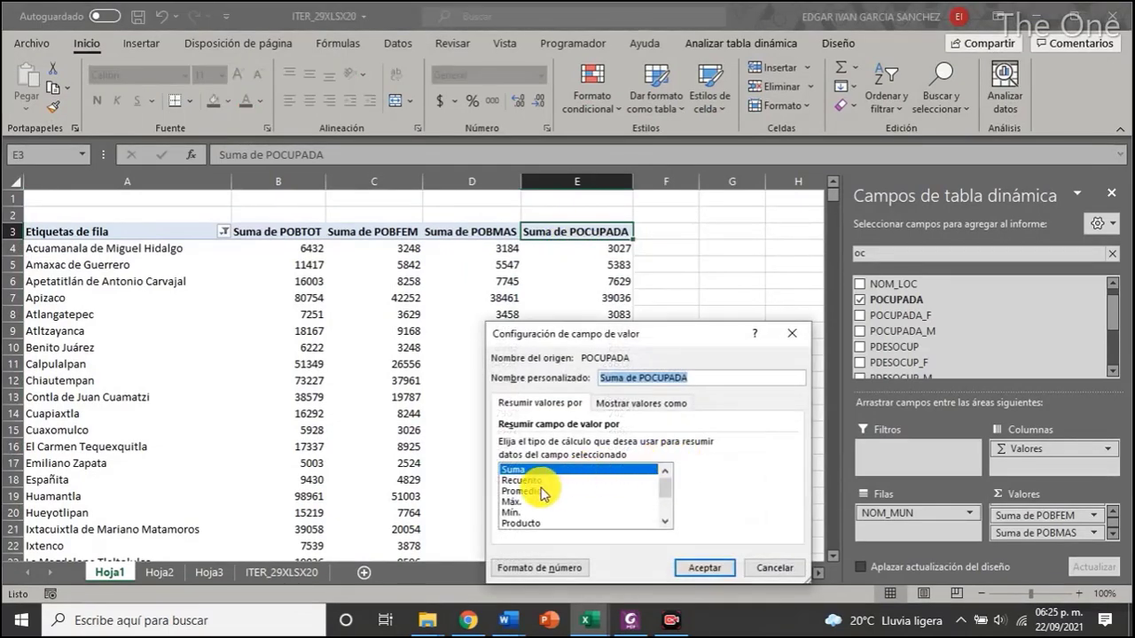
{"action": "left_click", "coordinate": [637, 404]}
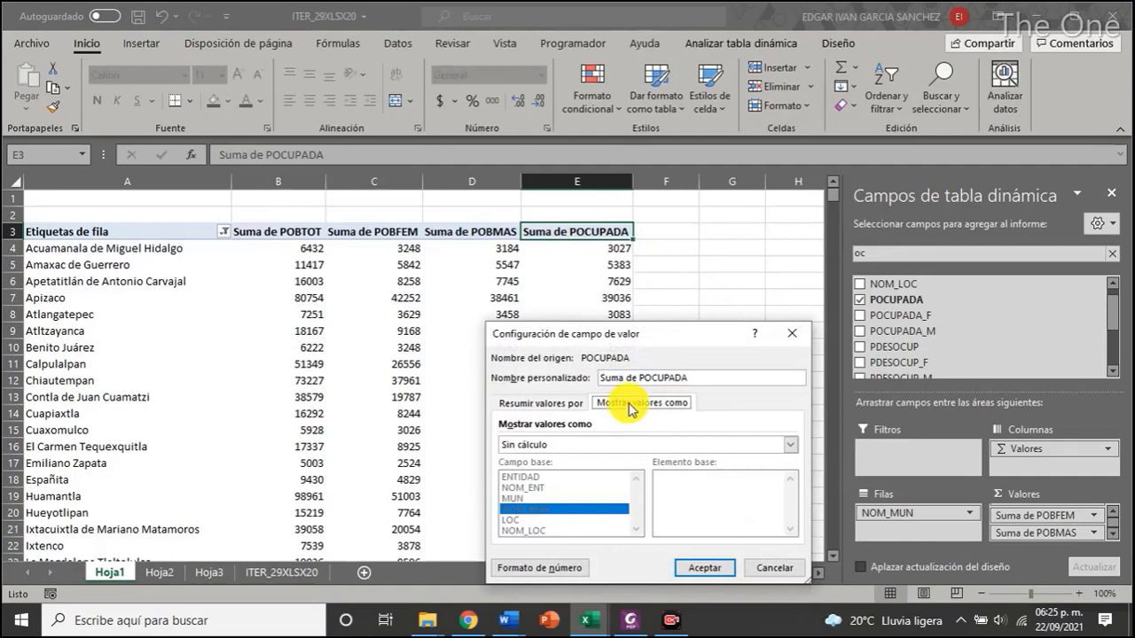
{"action": "left_click", "coordinate": [590, 444]}
{"action": "left_click", "coordinate": [574, 470]}
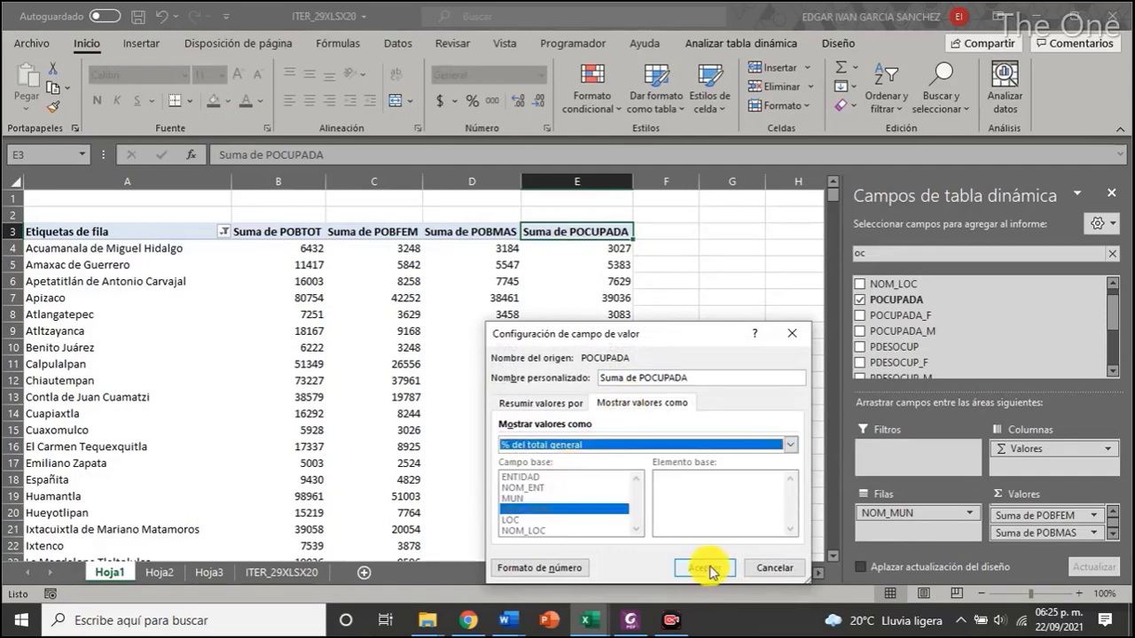
{"action": "left_click", "coordinate": [704, 568]}
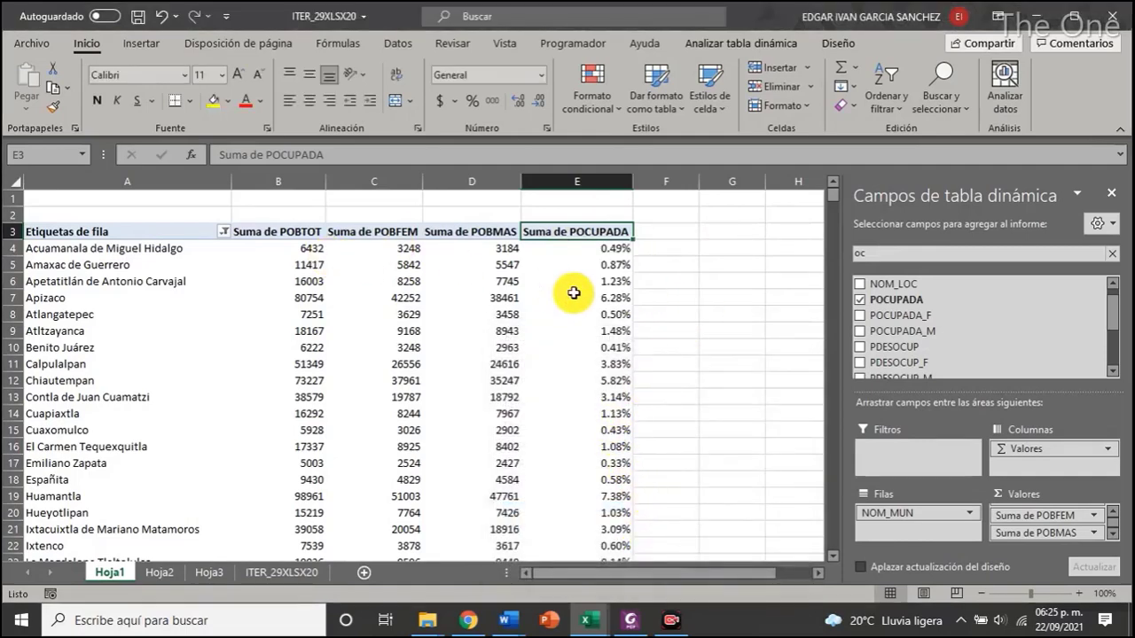
{"action": "scroll", "coordinate": [620, 368], "scroll_direction": "down", "scroll_amount": 20}
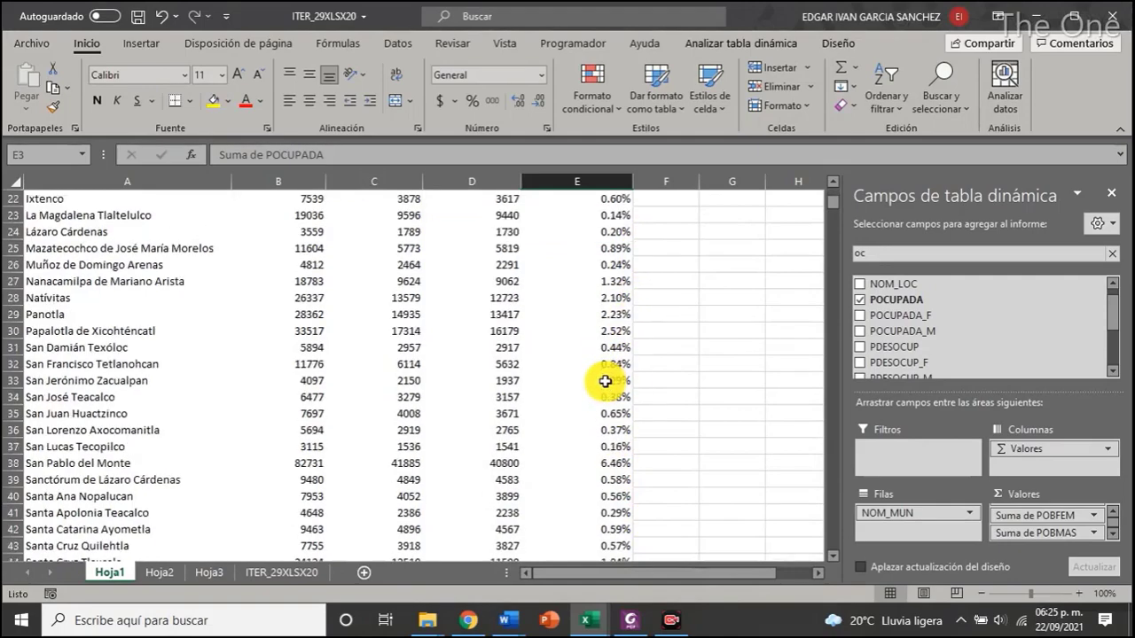
{"action": "scroll", "coordinate": [603, 397], "scroll_direction": "up", "scroll_amount": 20}
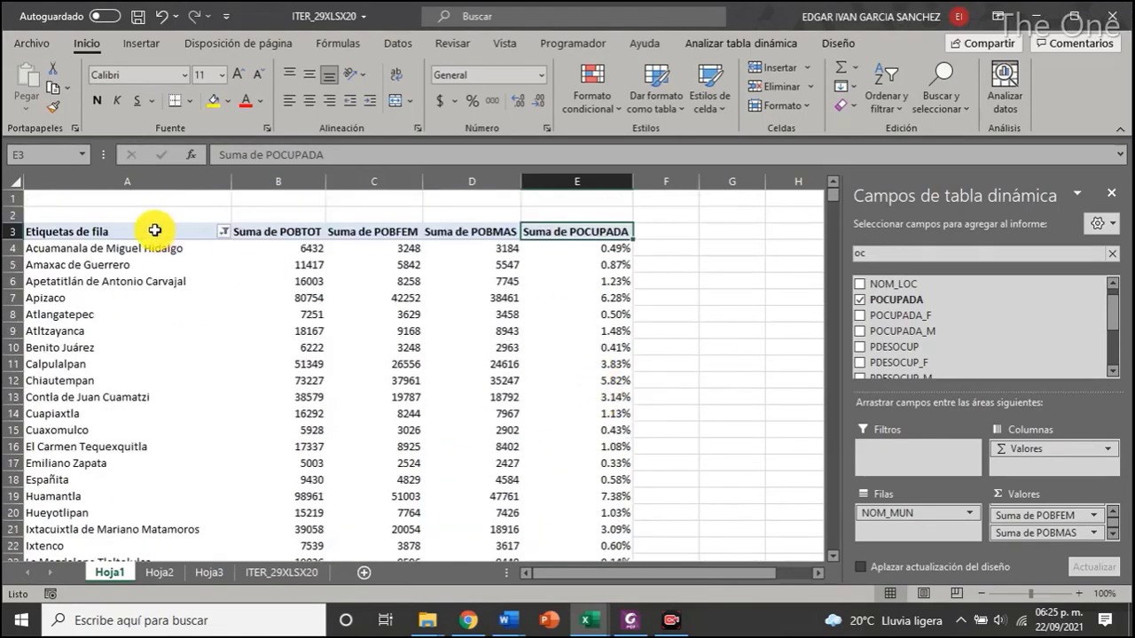
Try to sort the Hoja1 pivot table from the Suma de POCUPADA header, largest to smallest, and undo the sort
{"action": "left_click_drag", "start_coordinate": [154, 230], "coordinate": [579, 239]}
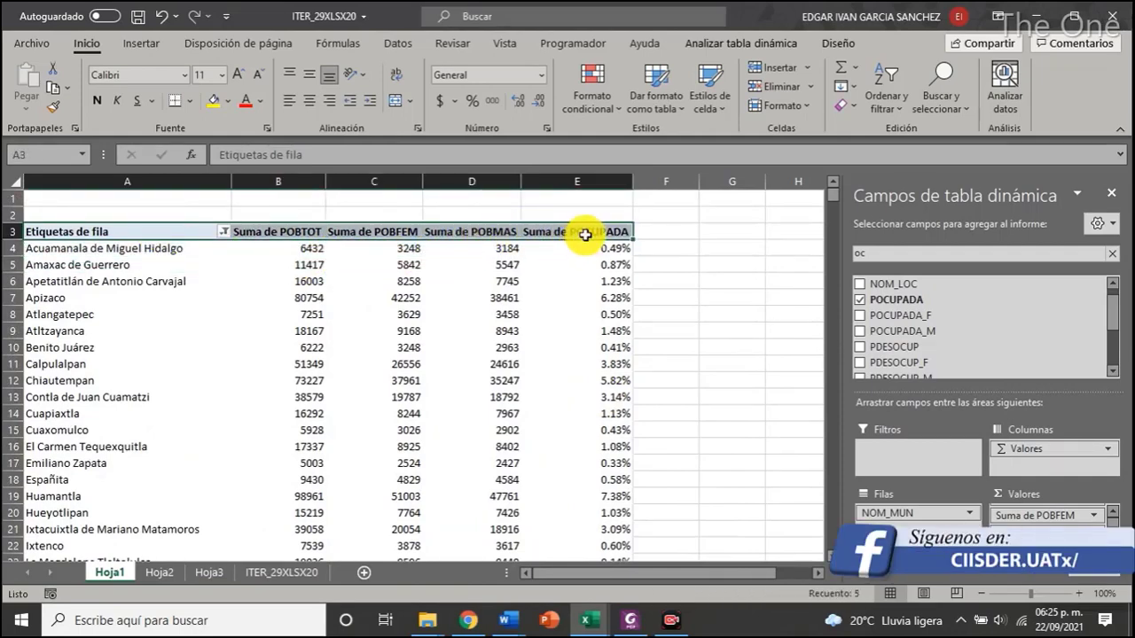
{"action": "left_click", "coordinate": [585, 235]}
{"action": "right_click", "coordinate": [585, 232]}
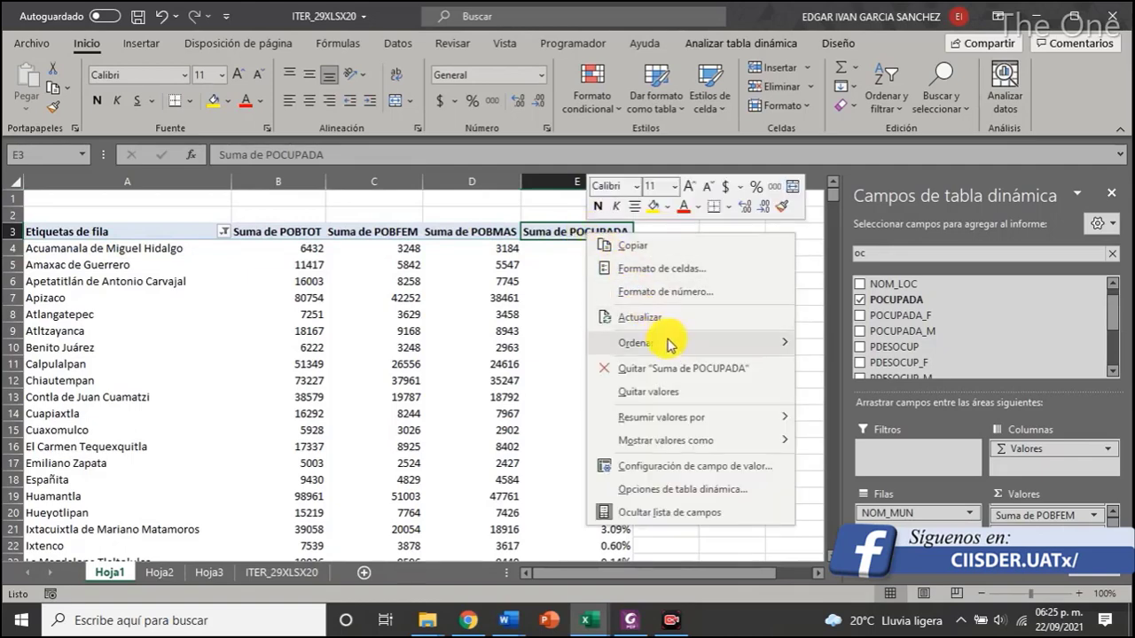
{"action": "mouse_move", "coordinate": [665, 342]}
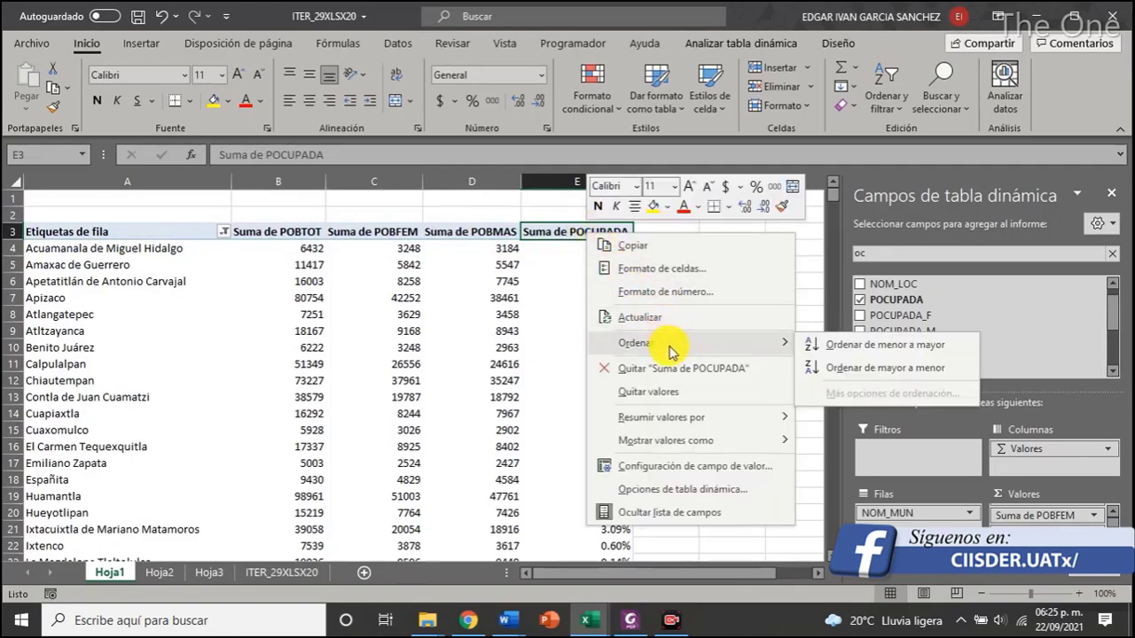
{"action": "left_click", "coordinate": [902, 367]}
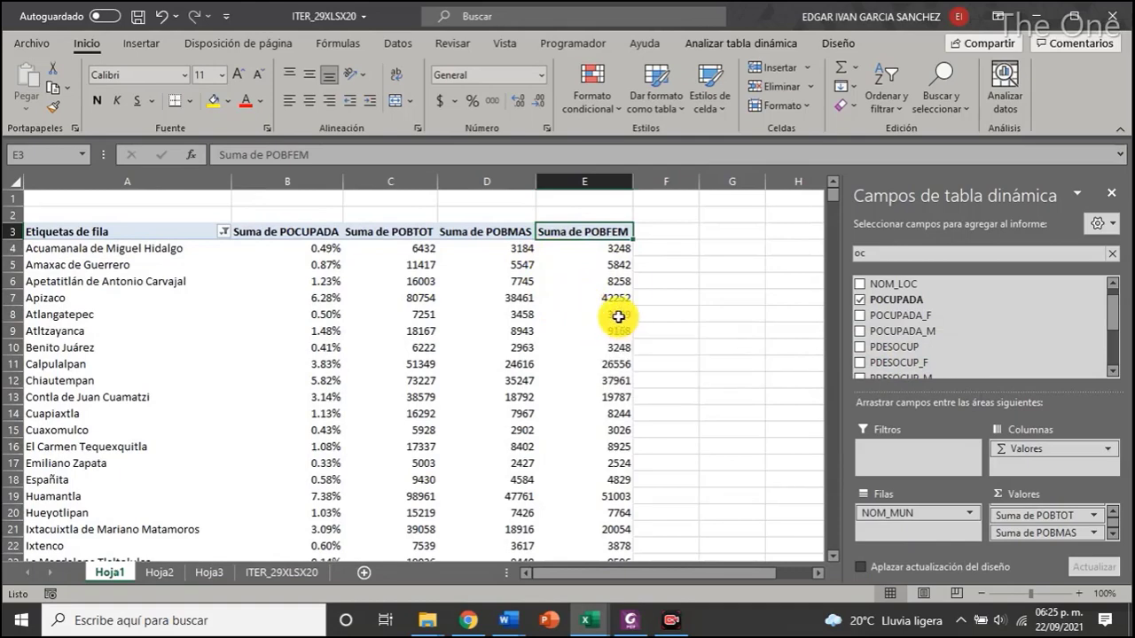
{"action": "key", "text": "ctrl+z"}
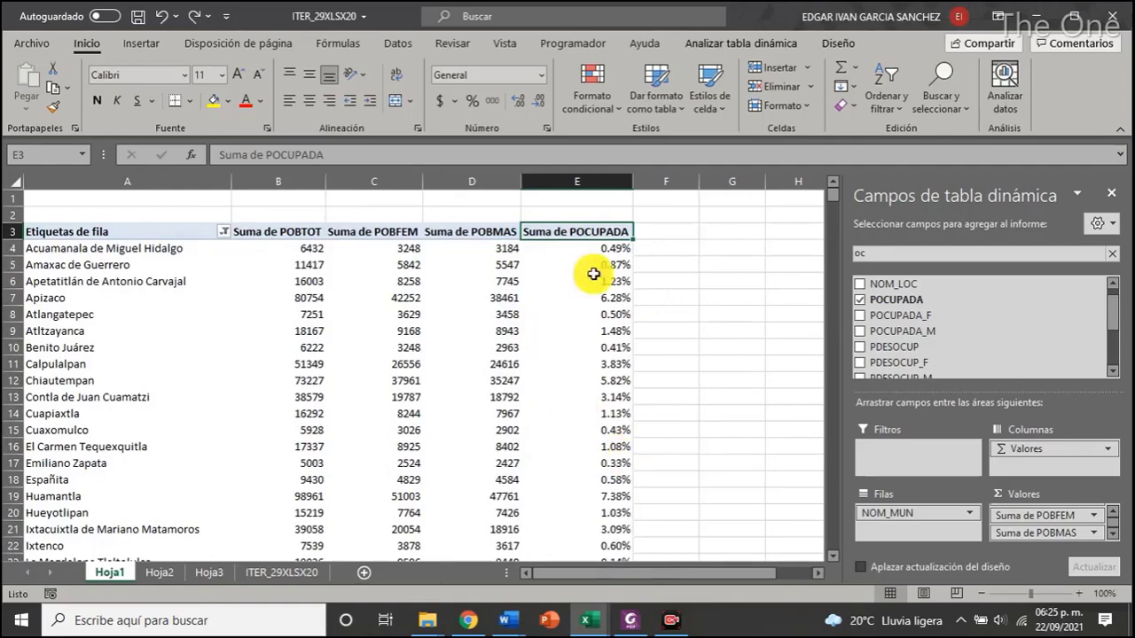
Copy the pivot table range A3:E63 into a new sheet starting at cell C2 and widen columns C to G
{"action": "left_click_drag", "start_coordinate": [164, 229], "coordinate": [528, 506]}
{"action": "key", "text": "ctrl+c"}
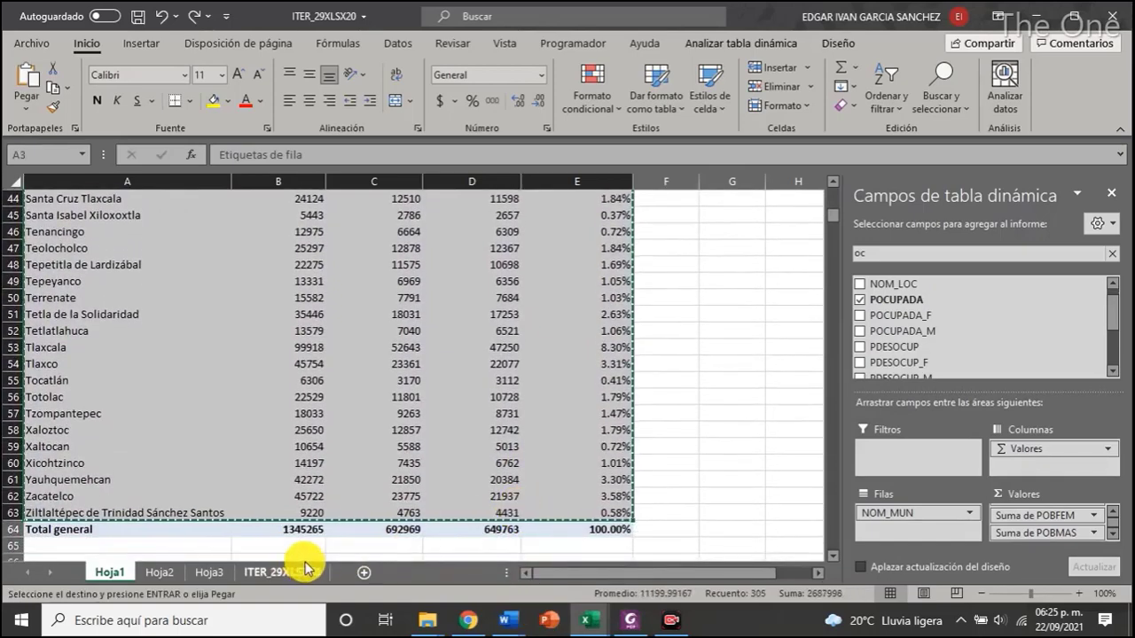
{"action": "left_click", "coordinate": [365, 574]}
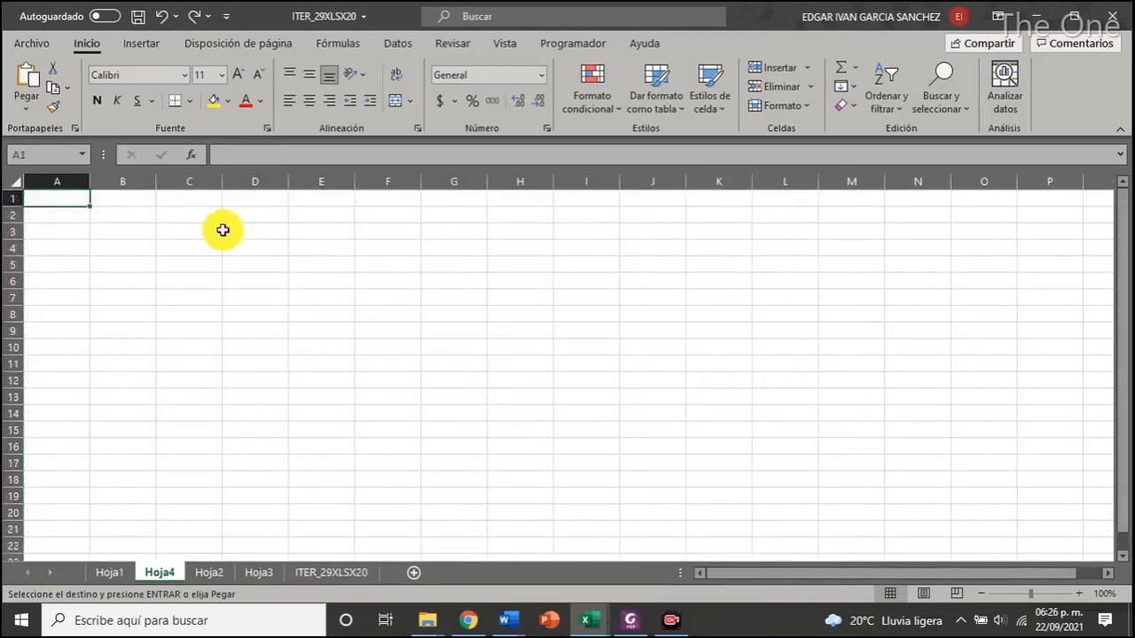
{"action": "left_click", "coordinate": [195, 216]}
{"action": "key", "text": "ctrl+v"}
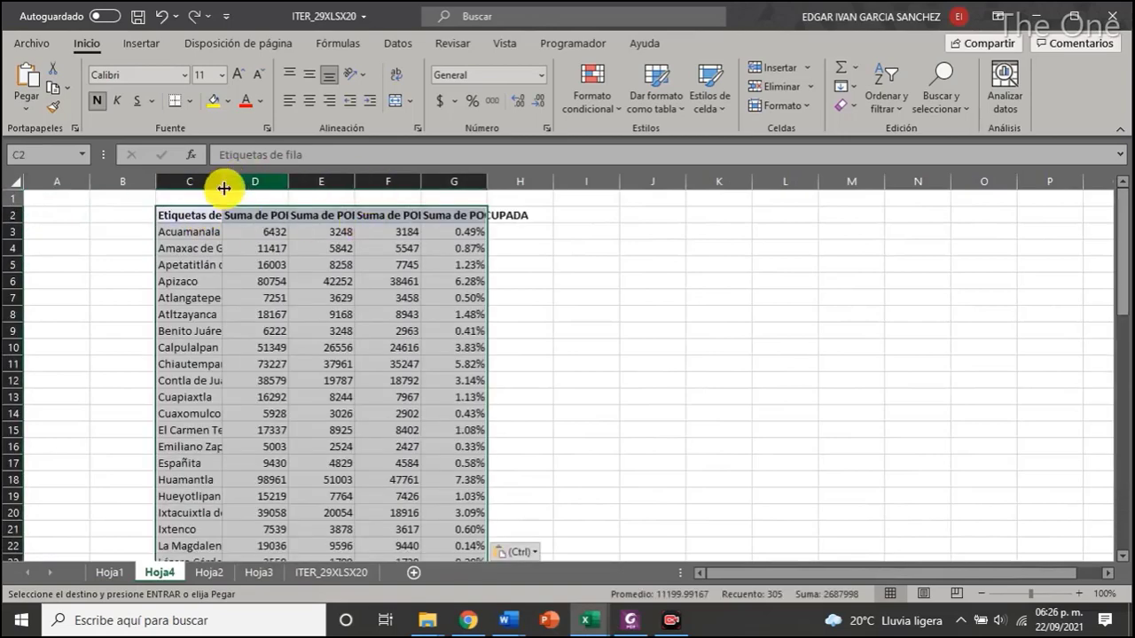
{"action": "left_click_drag", "start_coordinate": [226, 184], "coordinate": [742, 177]}
{"action": "left_click", "coordinate": [687, 298]}
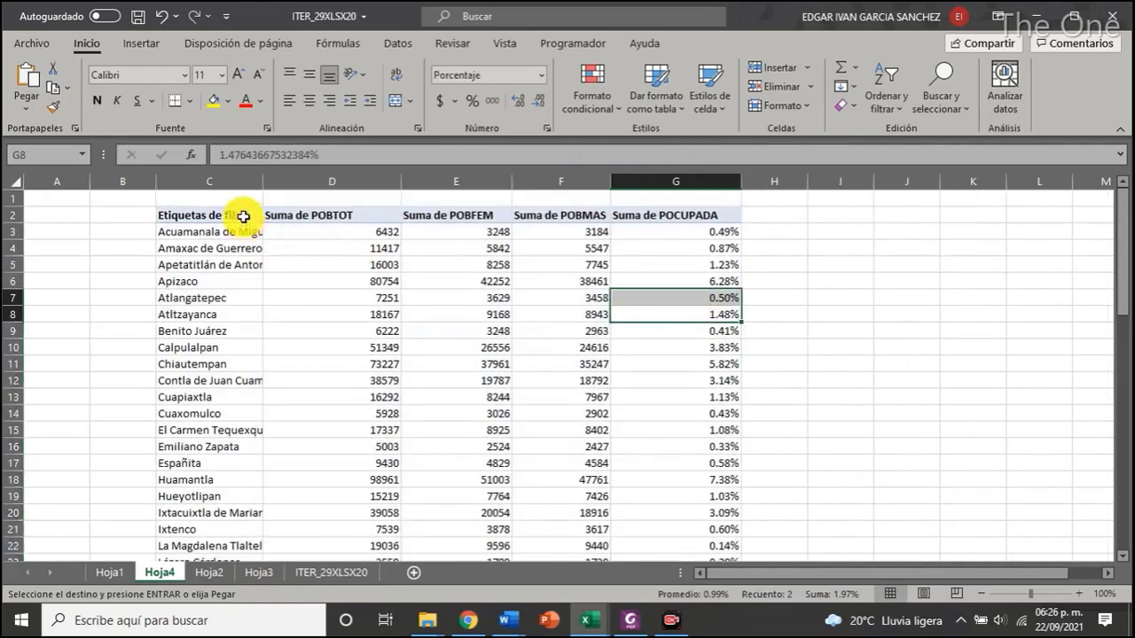
Add filters to header row C2:G2 on Hoja4 and sort the table by Suma de POCUPADA from largest to smallest
{"action": "left_click_drag", "start_coordinate": [240, 215], "coordinate": [688, 209]}
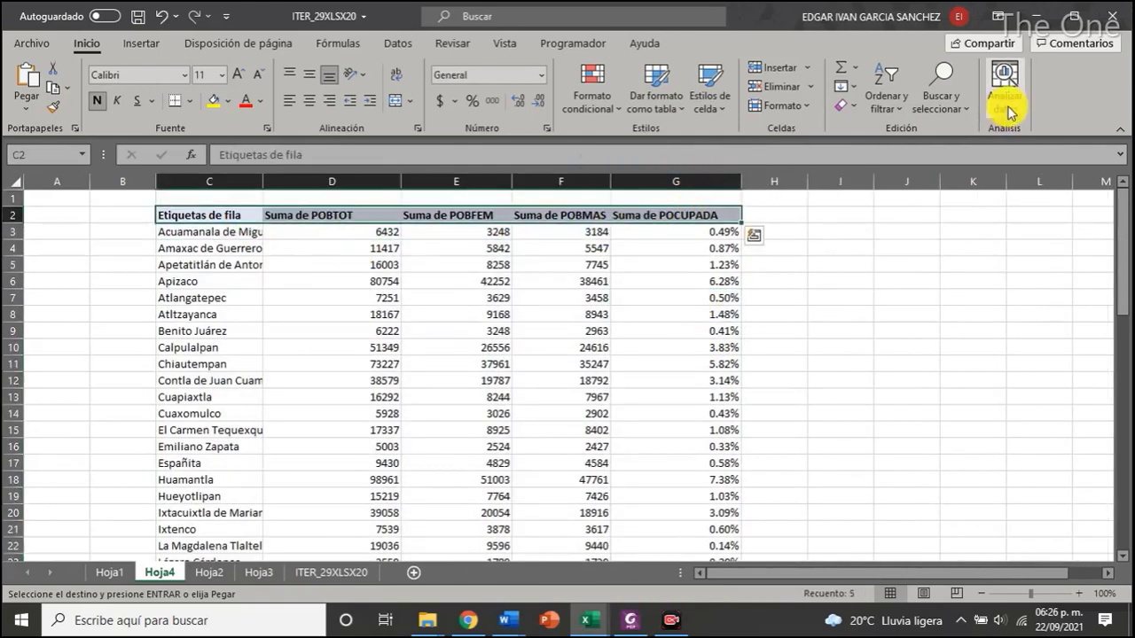
{"action": "left_click", "coordinate": [947, 109]}
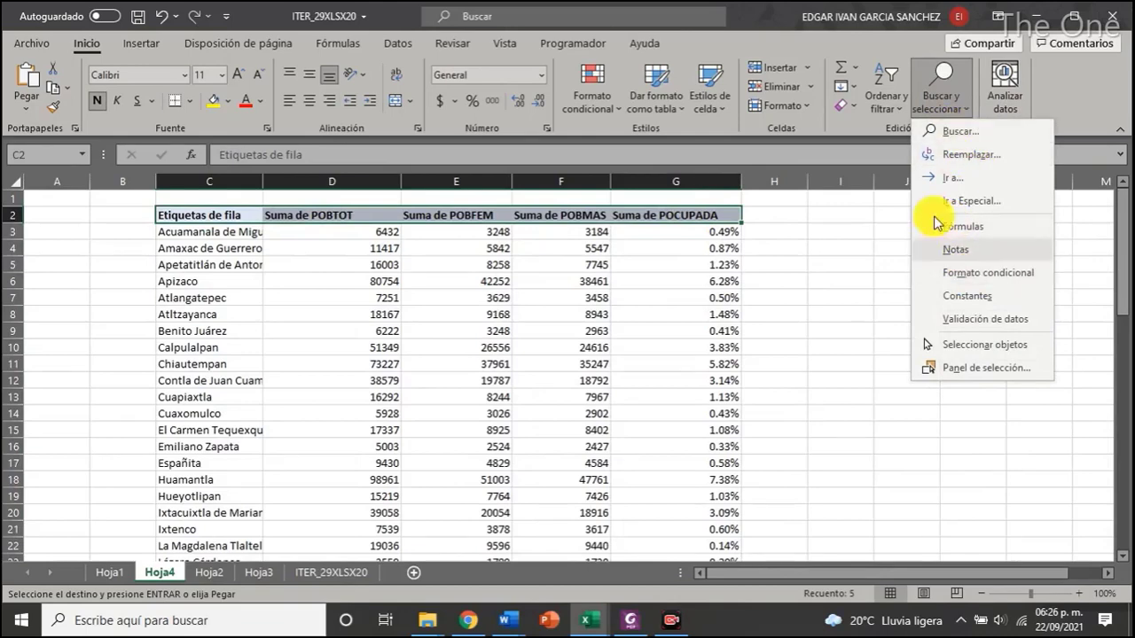
{"action": "left_click", "coordinate": [883, 106]}
{"action": "left_click", "coordinate": [898, 205]}
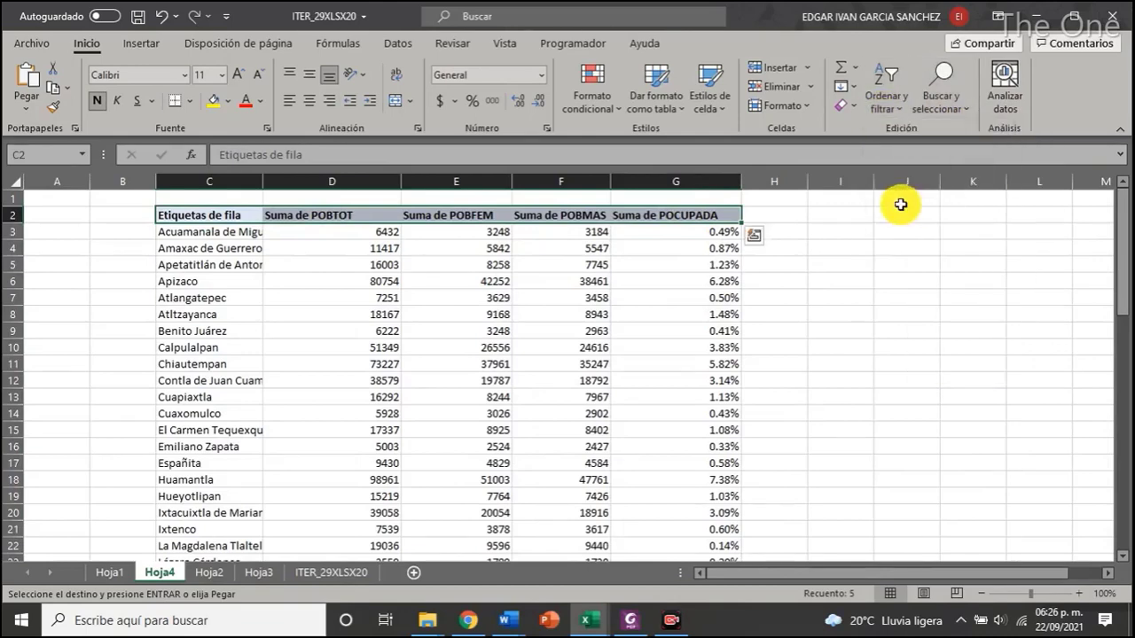
{"action": "left_click", "coordinate": [733, 216]}
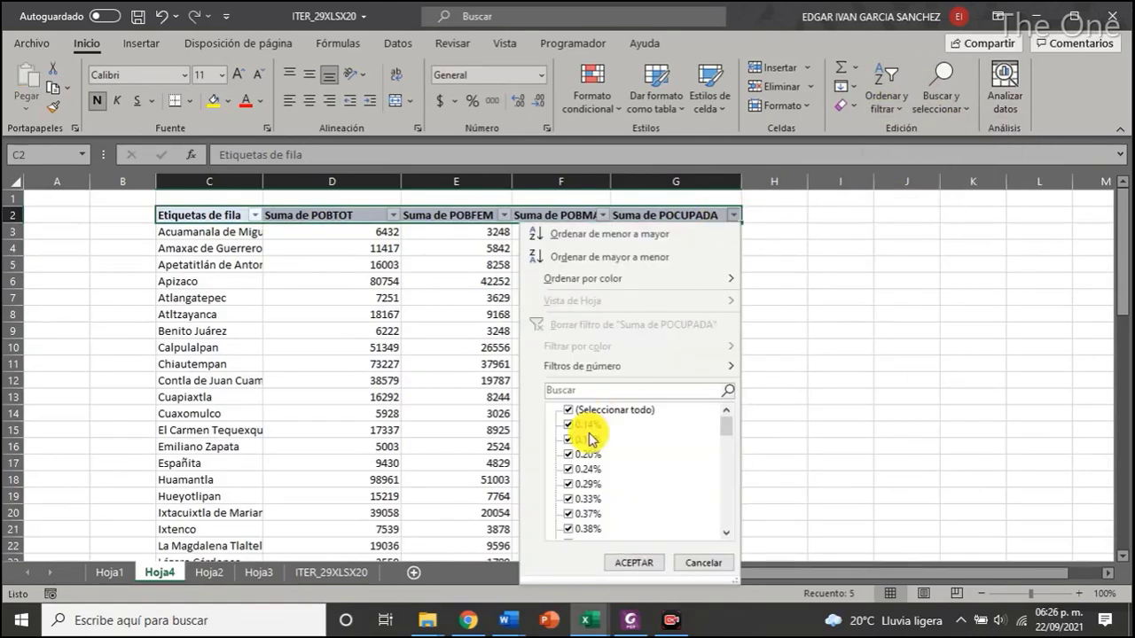
{"action": "left_click", "coordinate": [635, 257]}
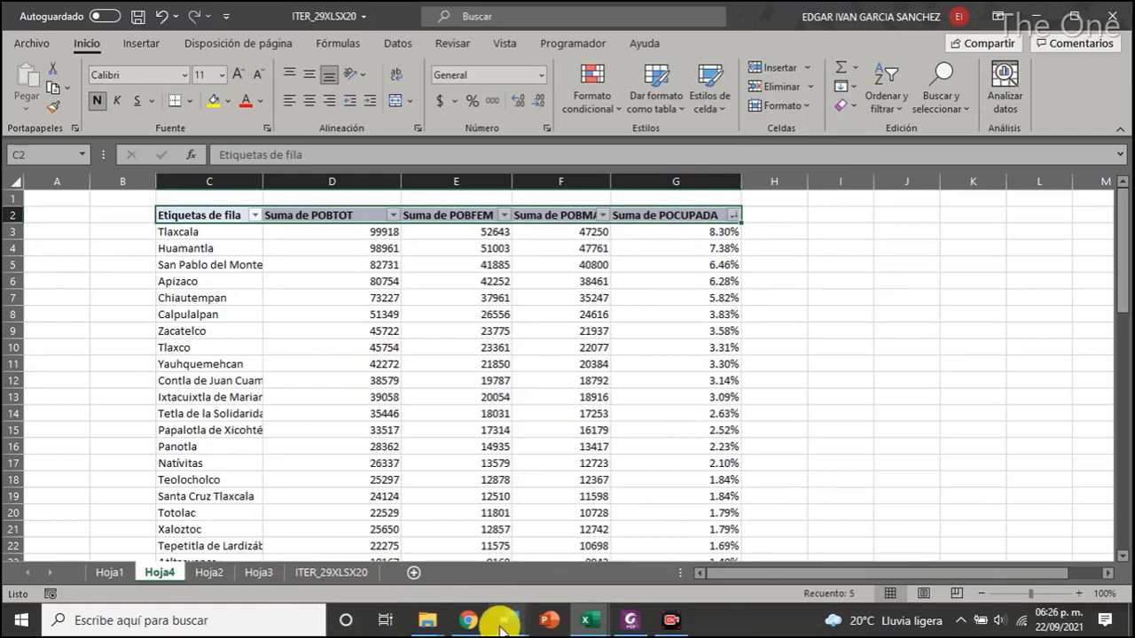
Check the occupied population question in the Word exercise and sort the Hoja4 table in Excel by Suma de POCUPADA from smallest to largest
{"action": "mouse_move", "coordinate": [506, 620]}
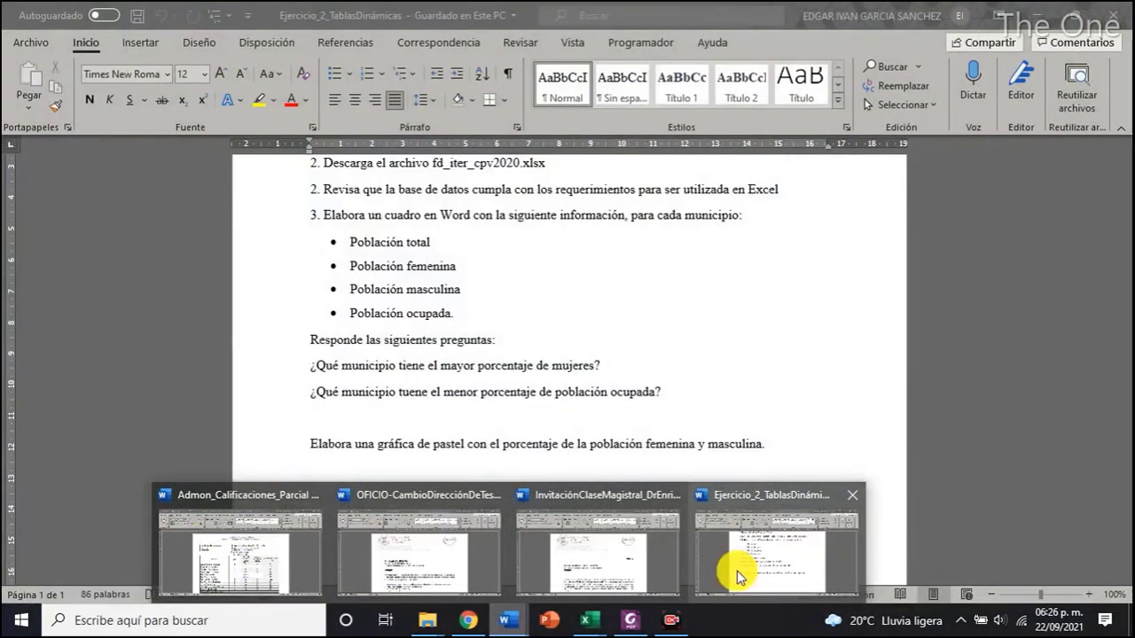
{"action": "left_click", "coordinate": [736, 570]}
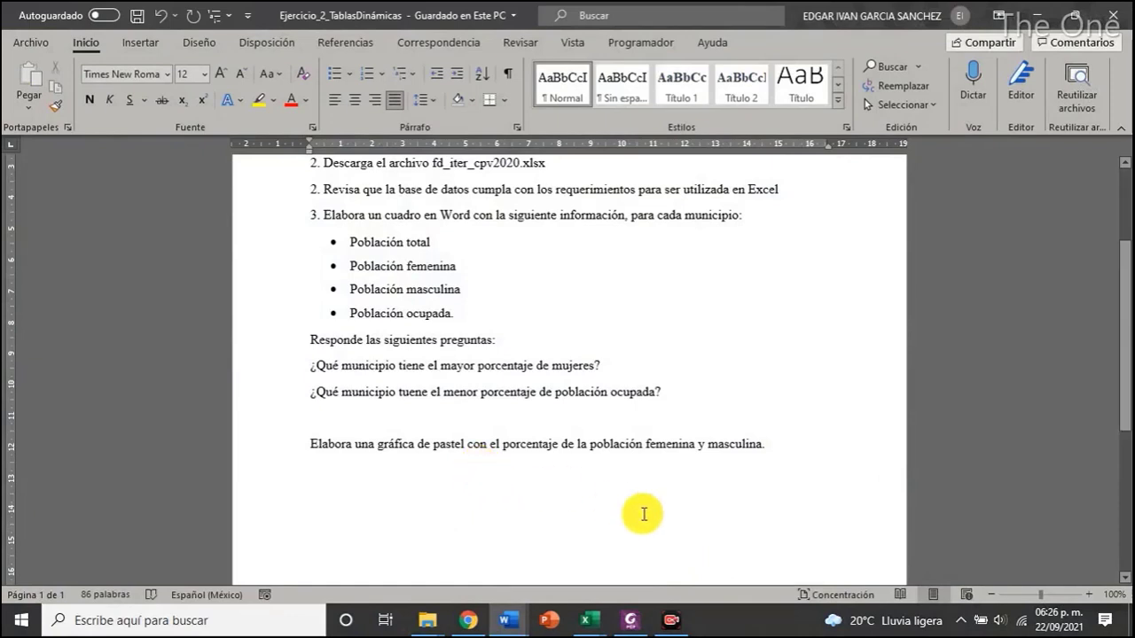
{"action": "mouse_move", "coordinate": [680, 627]}
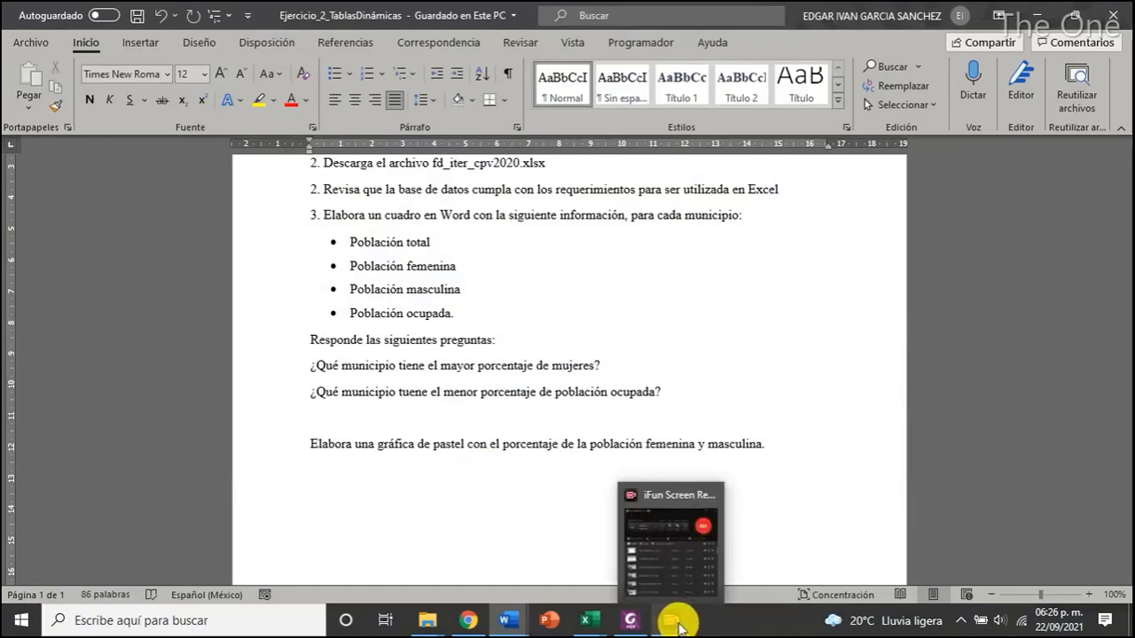
{"action": "mouse_move", "coordinate": [588, 618]}
{"action": "left_click", "coordinate": [671, 563]}
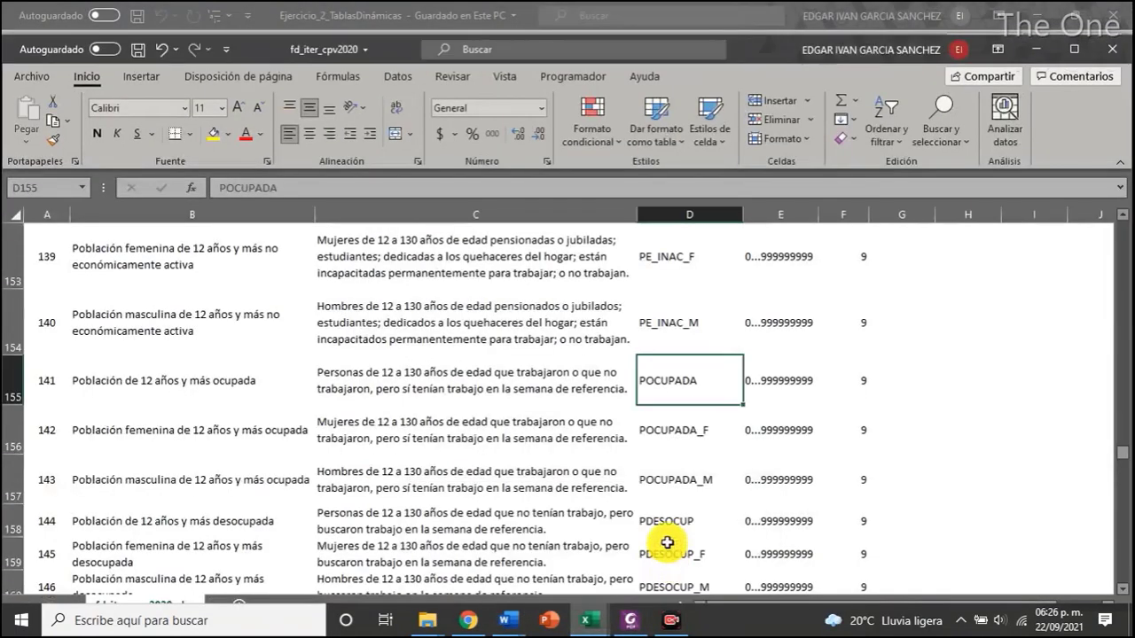
{"action": "left_click", "coordinate": [519, 558]}
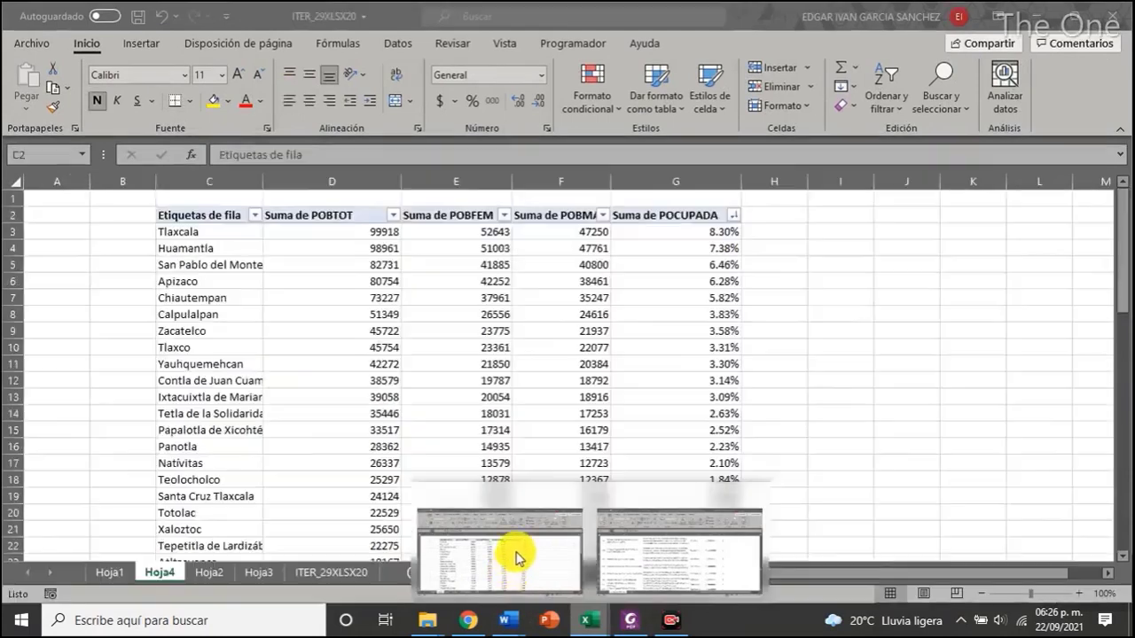
{"action": "left_click", "coordinate": [733, 215]}
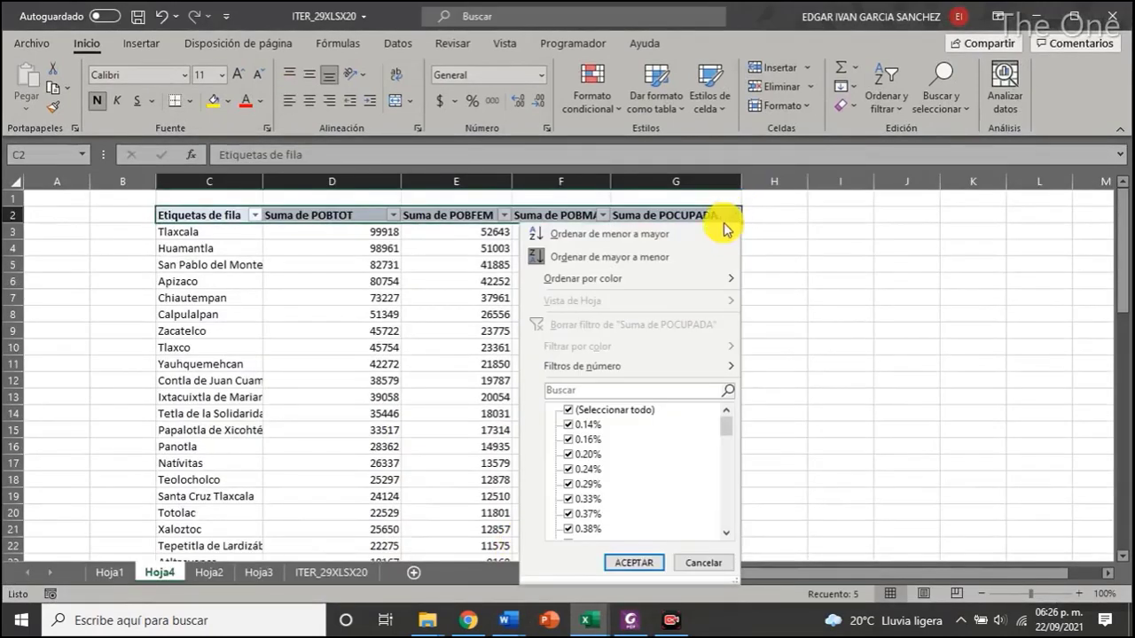
{"action": "left_click", "coordinate": [611, 235]}
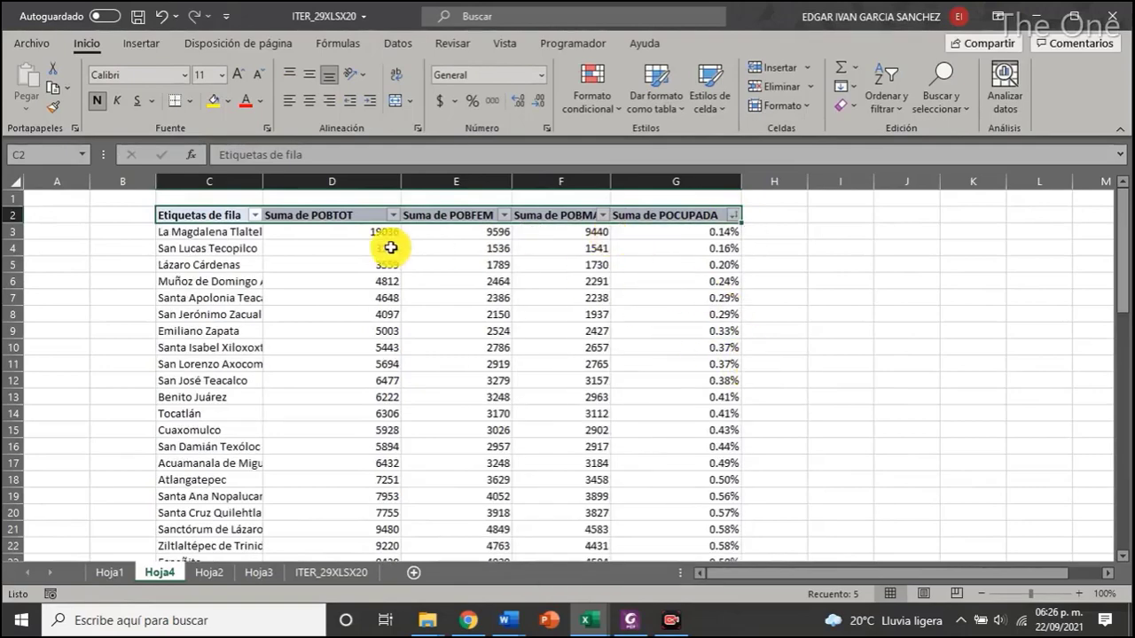
Examine the municipalities with the lowest occupied population percentage on Hoja4 and compare their total population
{"action": "left_click", "coordinate": [294, 236]}
{"action": "left_click_drag", "start_coordinate": [293, 237], "coordinate": [286, 244]}
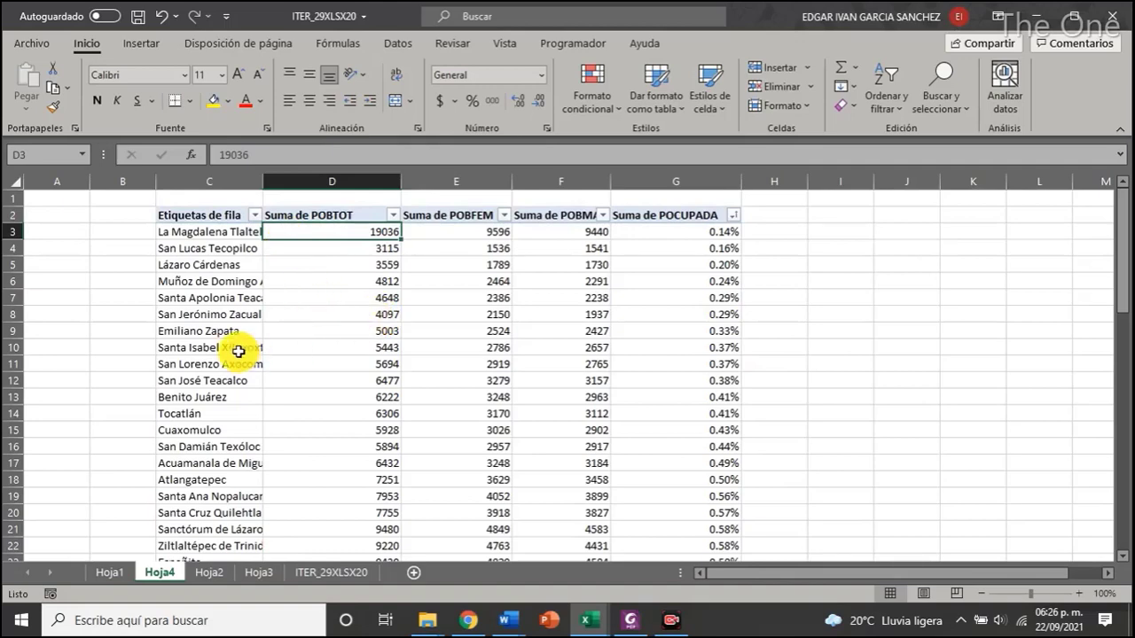
{"action": "scroll", "coordinate": [639, 305], "scroll_direction": "down", "scroll_amount": 1}
{"action": "scroll", "coordinate": [639, 306], "scroll_direction": "up", "scroll_amount": 1}
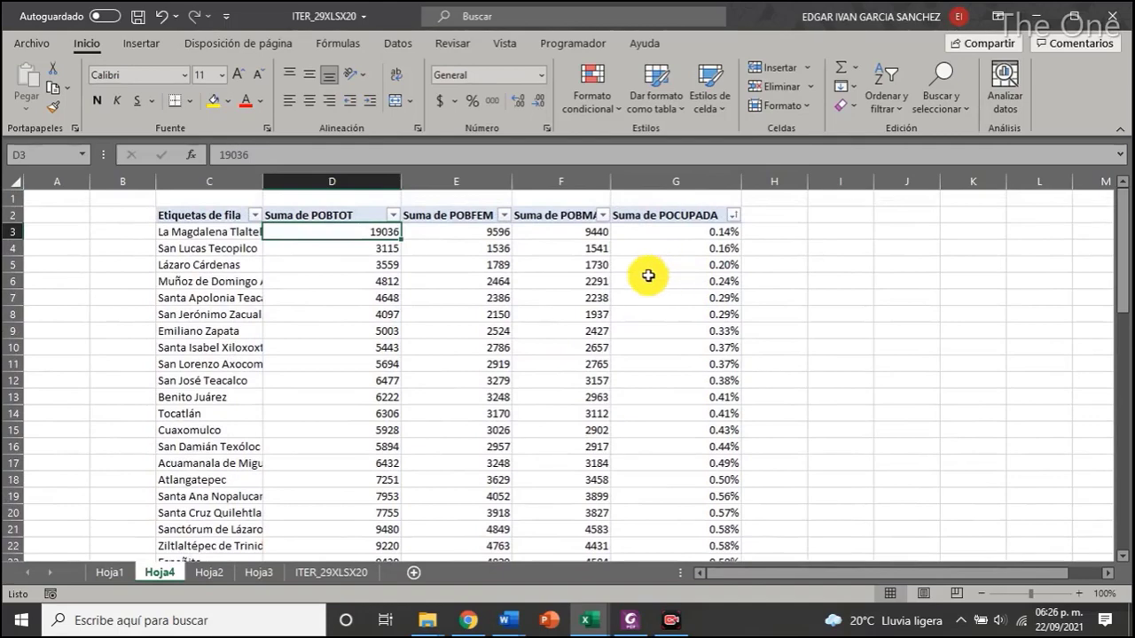
{"action": "left_click", "coordinate": [232, 248]}
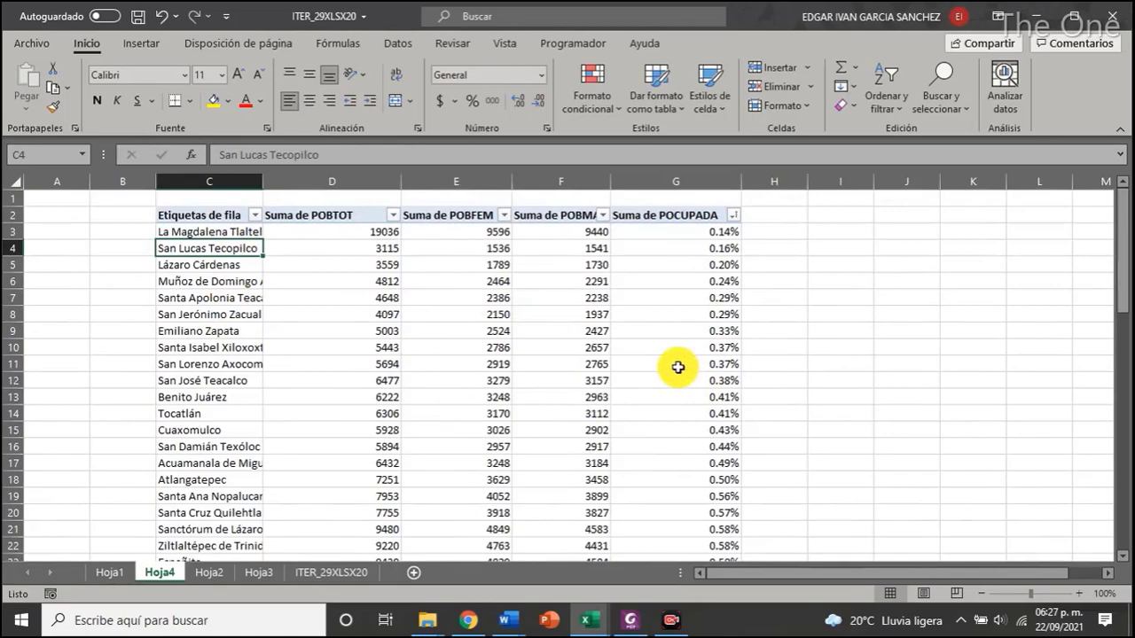
{"action": "scroll", "coordinate": [411, 387], "scroll_direction": "down", "scroll_amount": 12}
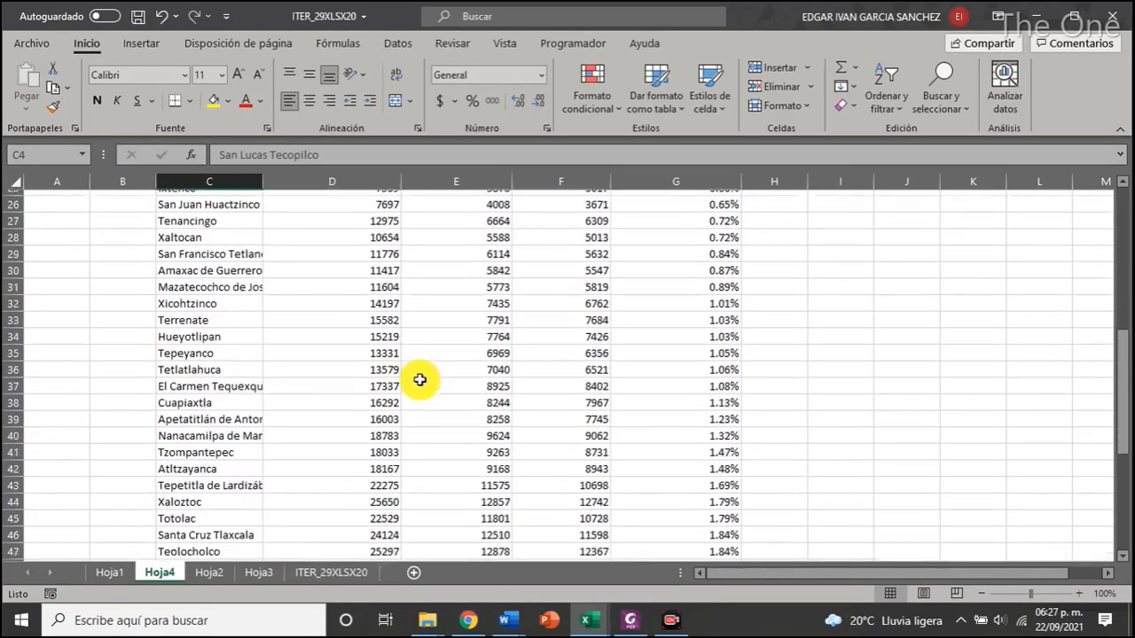
{"action": "scroll", "coordinate": [417, 392], "scroll_direction": "up", "scroll_amount": 8}
{"action": "scroll", "coordinate": [416, 392], "scroll_direction": "up", "scroll_amount": 5}
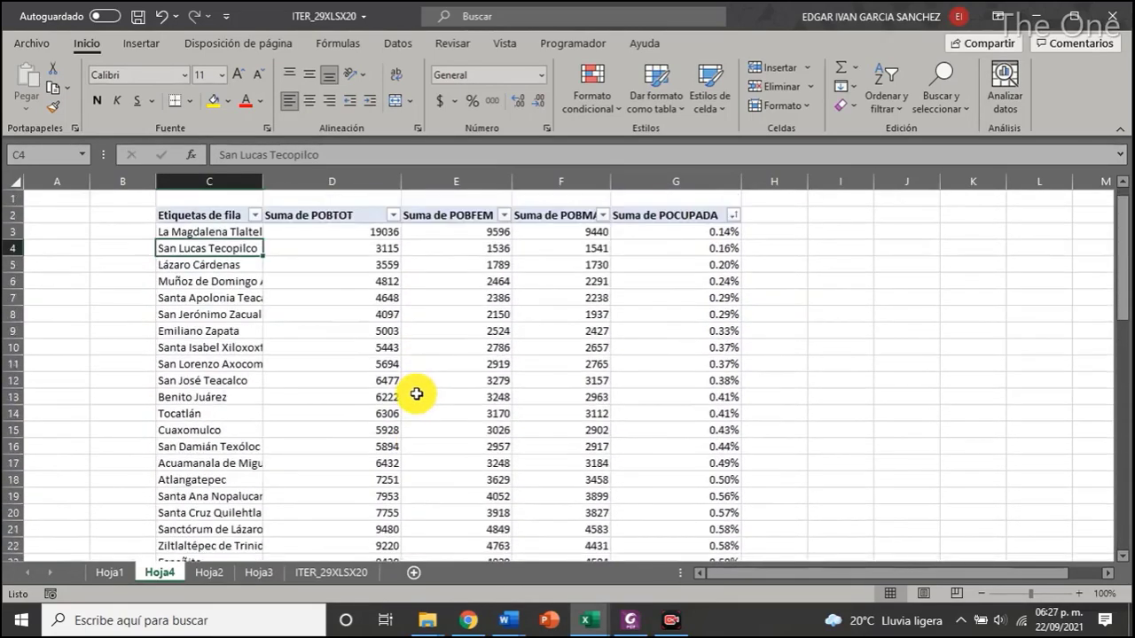